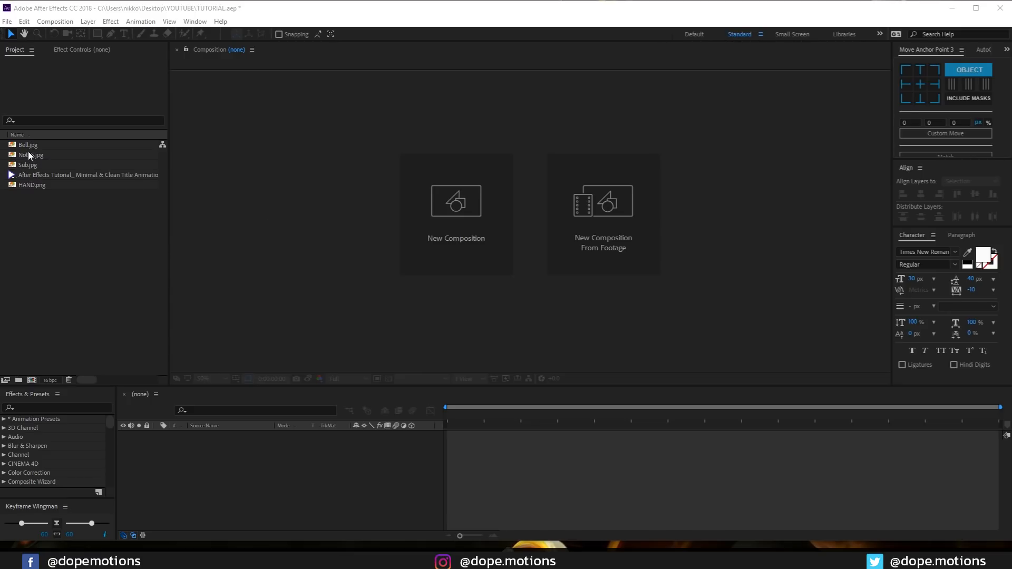
# Step: Preview the phone screenshots Sub.jpg, Not_S.jpg and Bell.jpg, examining the video area and the subscribe row
pyautogui.doubleClick(38, 164)
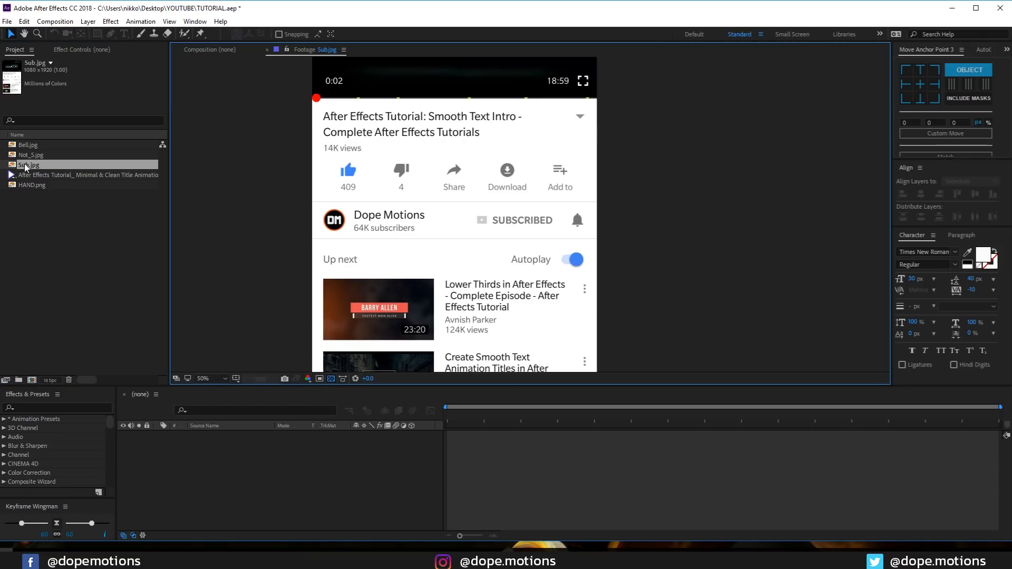
pyautogui.doubleClick(36, 154)
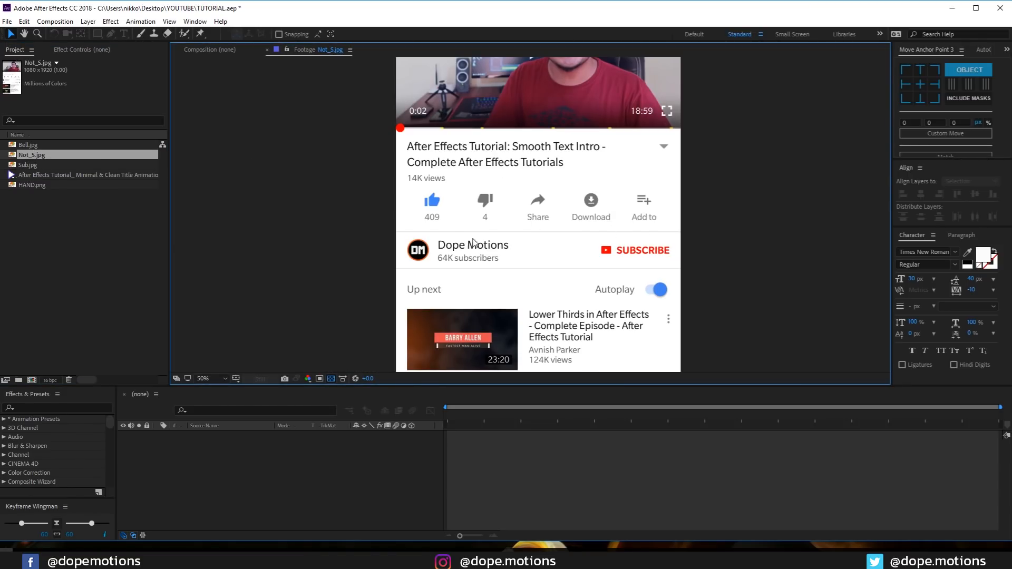
pyautogui.scroll(3, 565, 187)
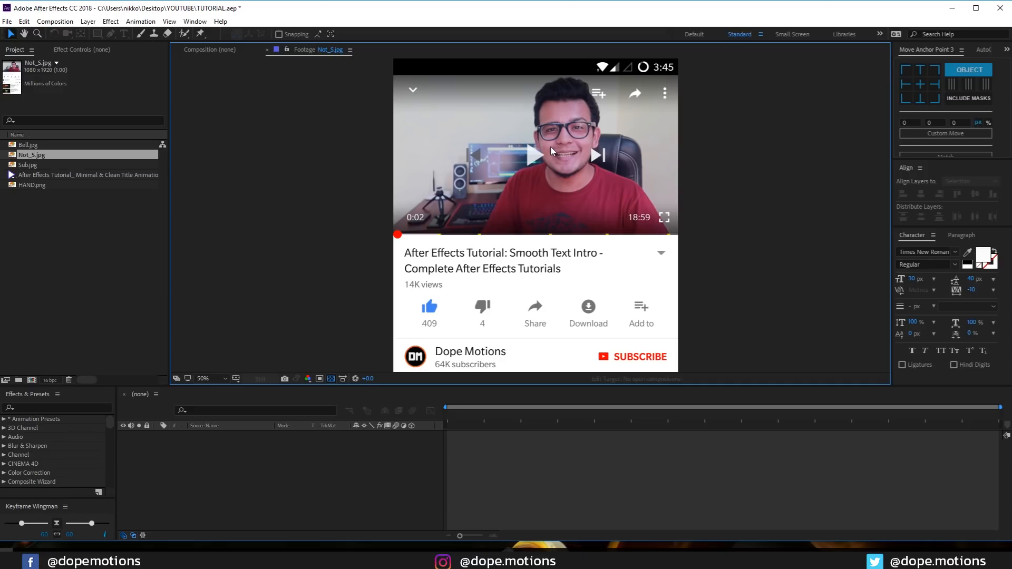
pyautogui.scroll(-5, 537, 162)
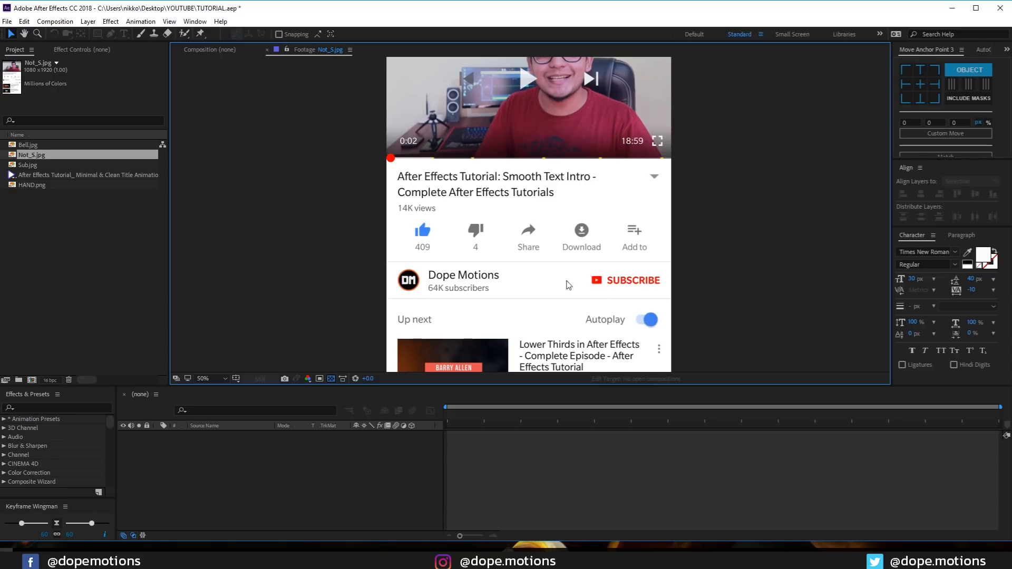
pyautogui.scroll(-2, 579, 219)
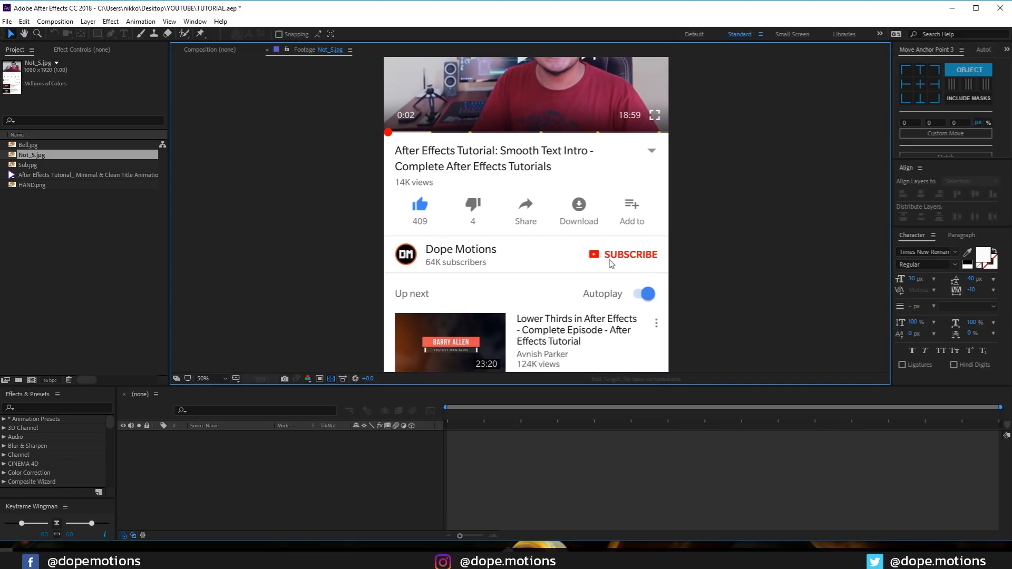
pyautogui.doubleClick(46, 165)
pyautogui.scroll(-4, 483, 237)
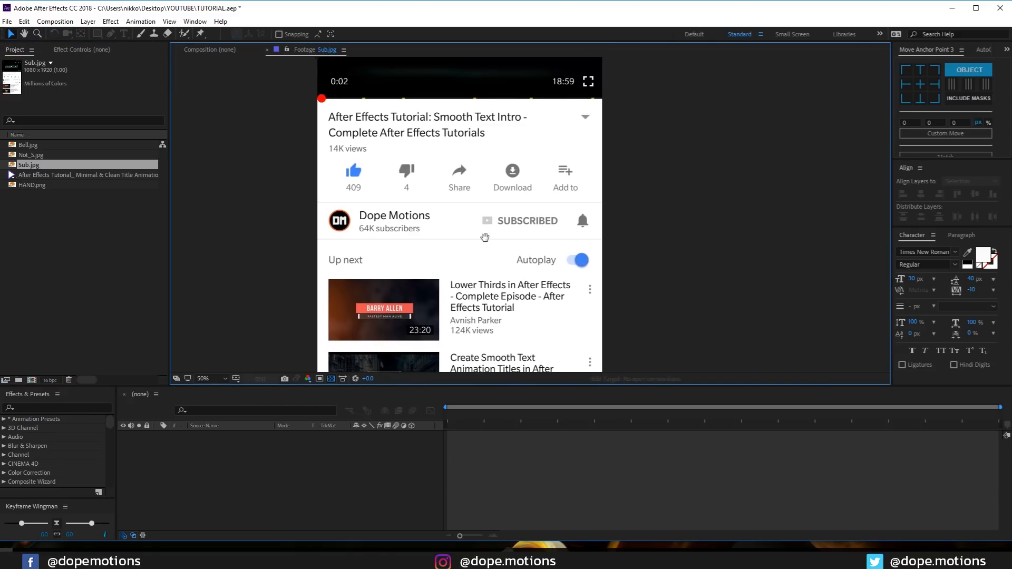
pyautogui.moveTo(483, 237); pyautogui.dragTo(553, 223)
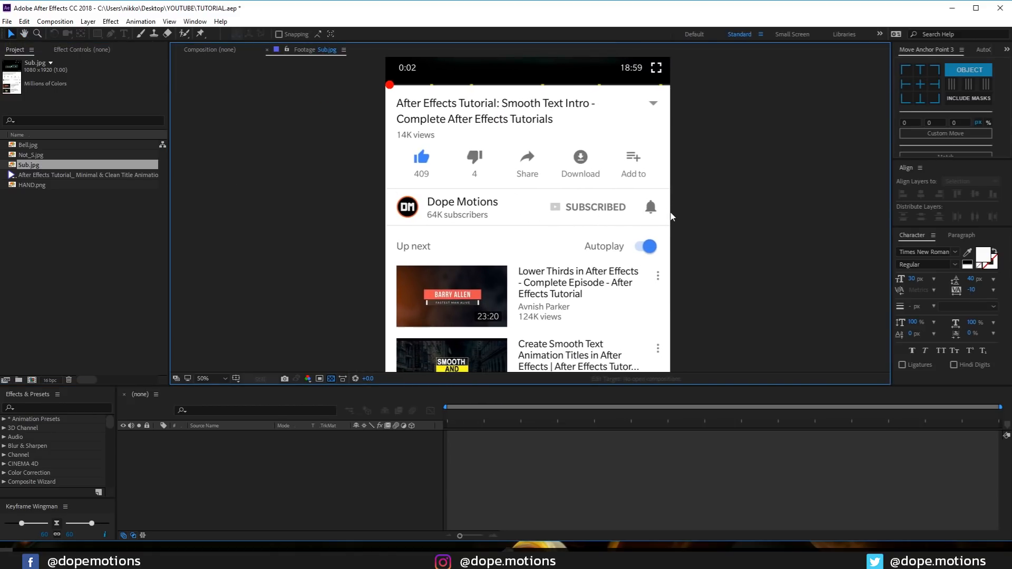
pyautogui.doubleClick(53, 146)
pyautogui.moveTo(544, 210); pyautogui.dragTo(528, 80)
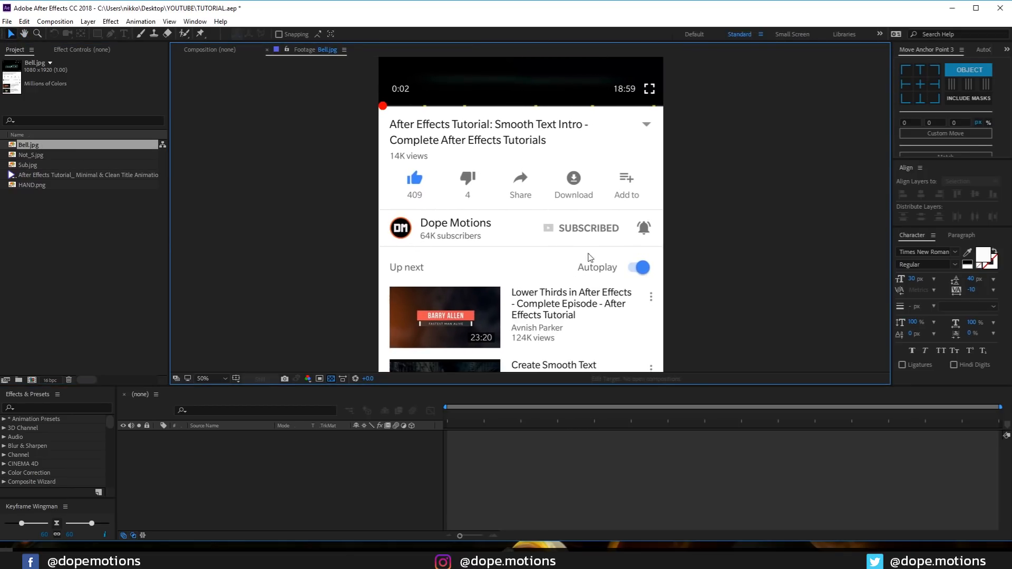
# Step: Preview the whole pointing hand in the HAND.png footage
pyautogui.doubleClick(31, 186)
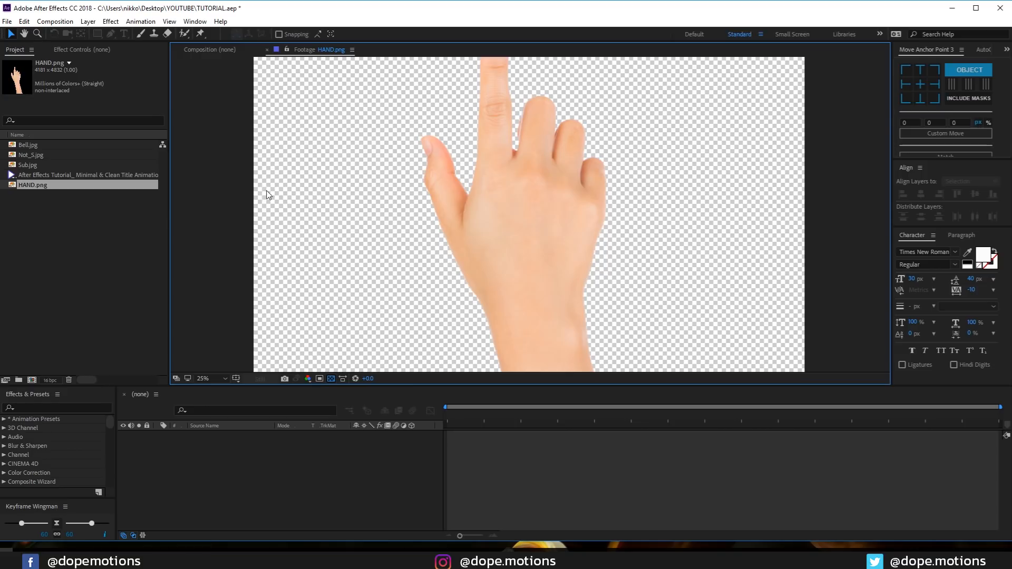
pyautogui.scroll(-1, 564, 199)
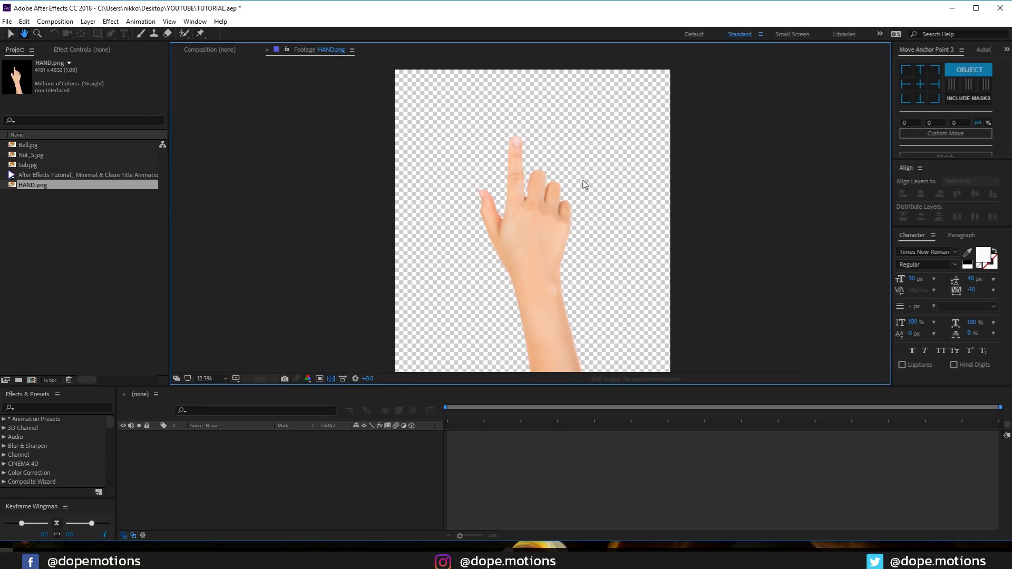
pyautogui.moveTo(560, 173); pyautogui.dragTo(583, 181)
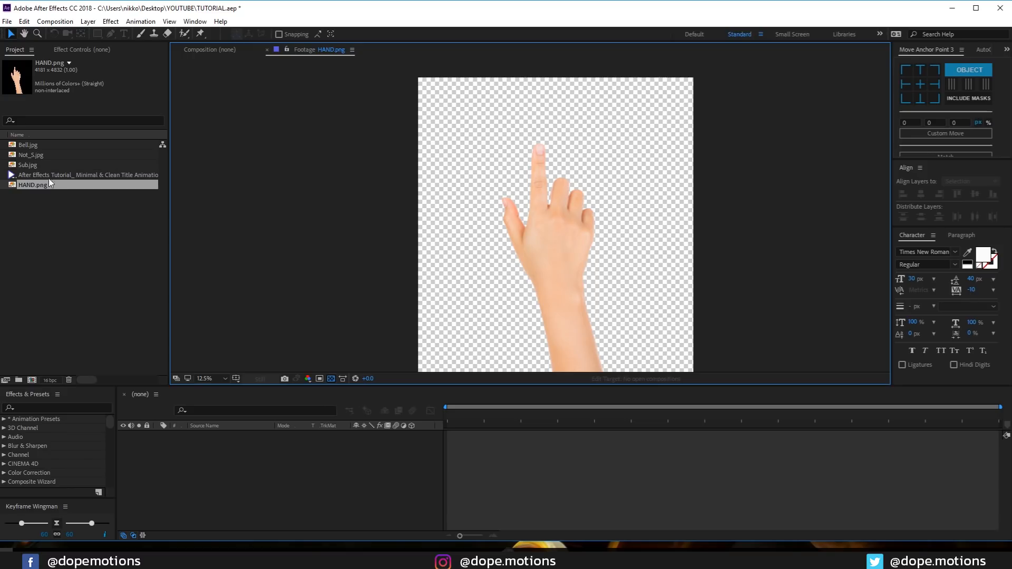
pyautogui.click(46, 205)
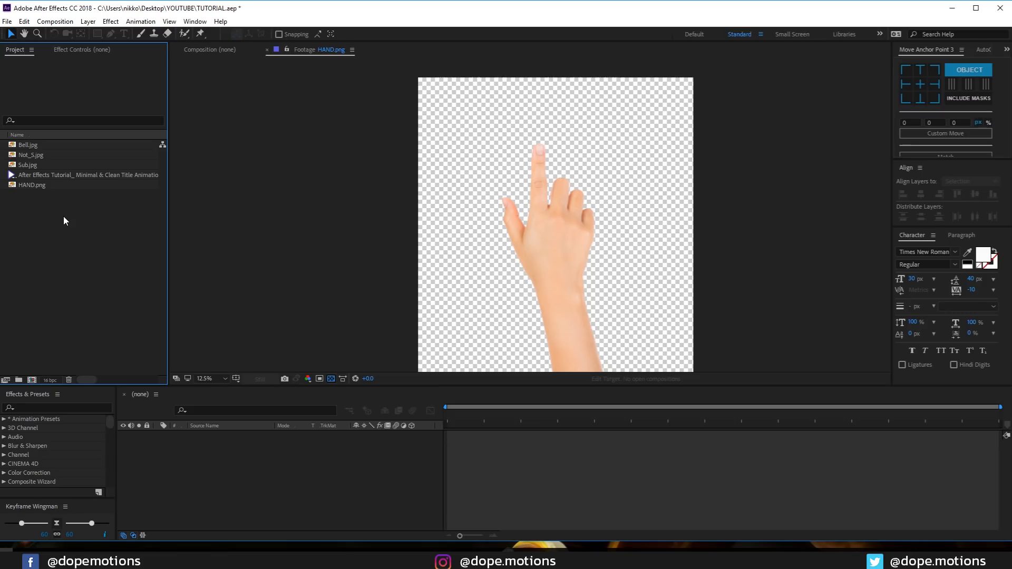
# Step: Create a 1920 x 1080, 60 fps, ten-second composition named Main and set its preview resolution to Auto
pyautogui.click(32, 379)
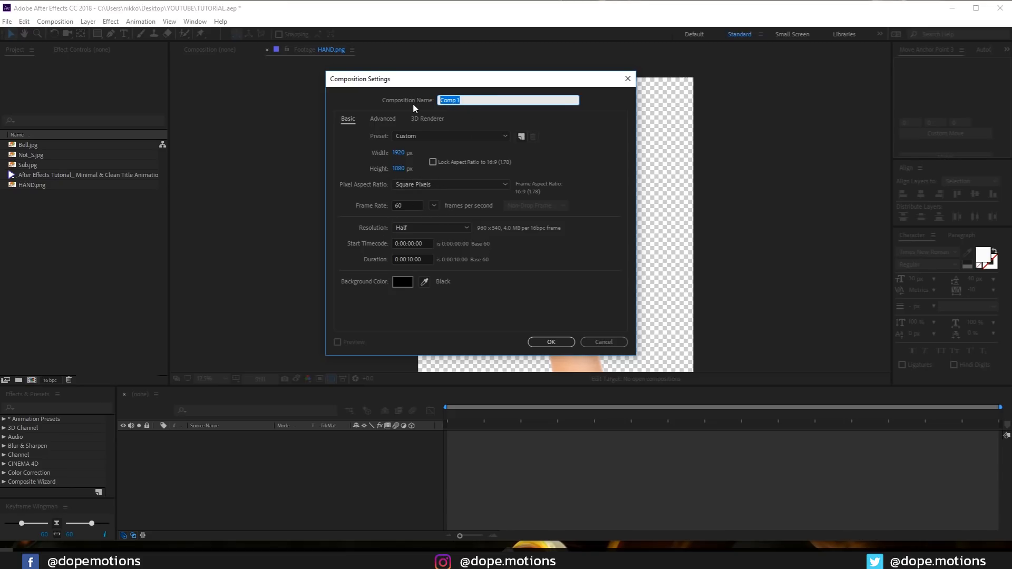
pyautogui.write('main')
pyautogui.click(445, 100)
pyautogui.press('BackSpace')
pyautogui.write('Main')
pyautogui.click(543, 342)
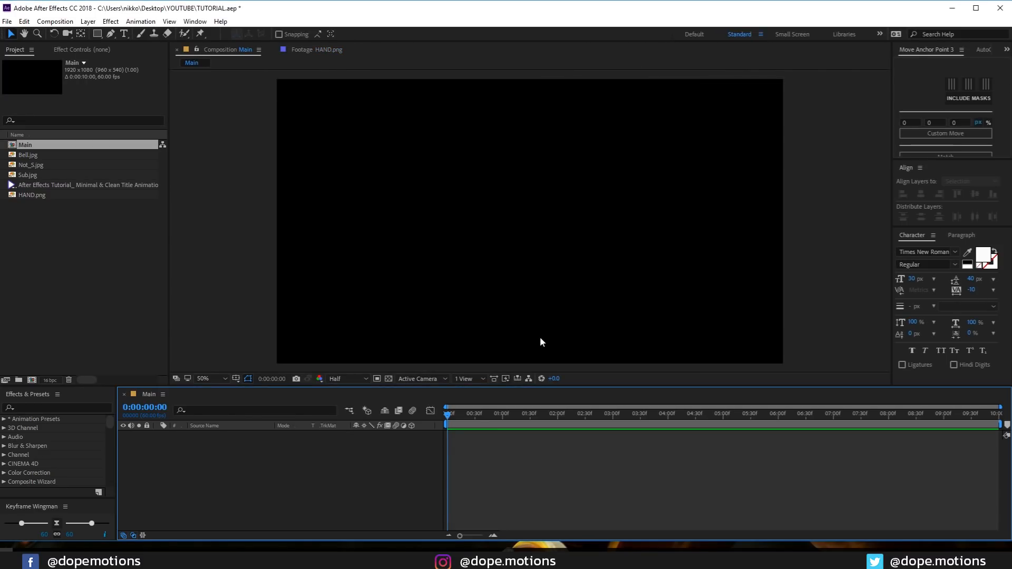
pyautogui.click(345, 378)
pyautogui.click(342, 390)
# Step: Create a composition from the Not_S.jpg screenshot, matching the image's size
pyautogui.click(36, 239)
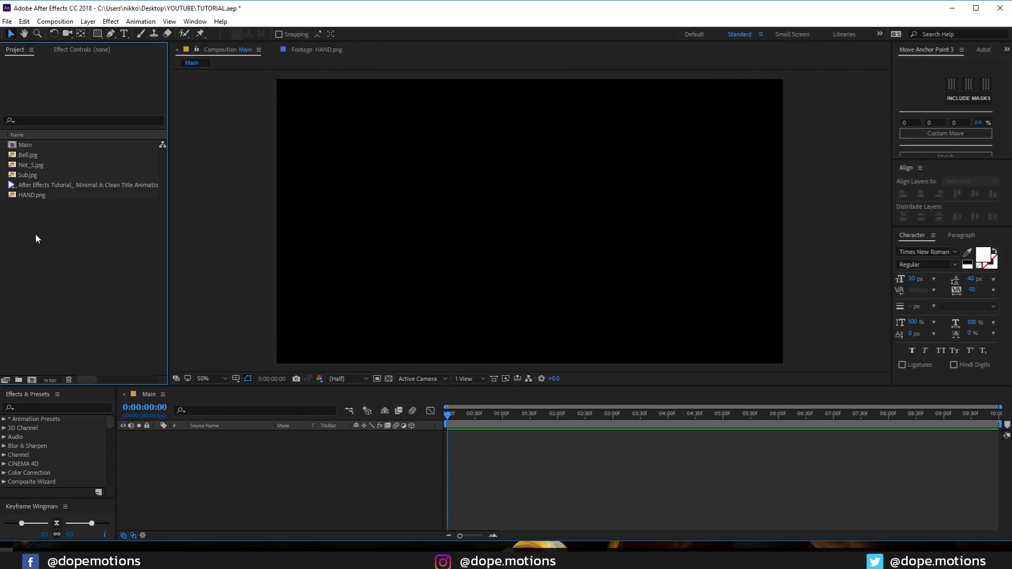
pyautogui.click(39, 165)
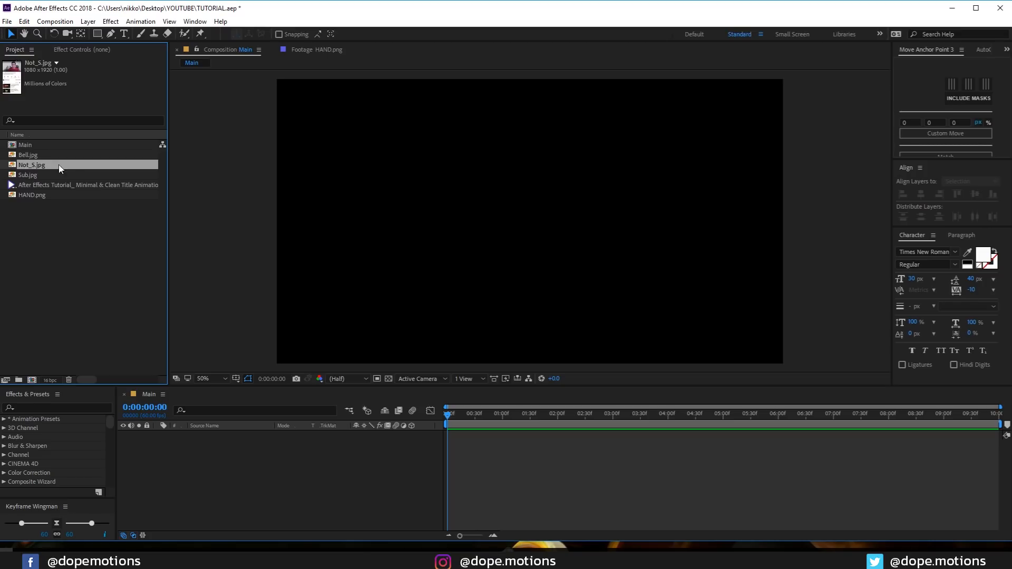
pyautogui.moveTo(29, 166); pyautogui.dragTo(32, 379)
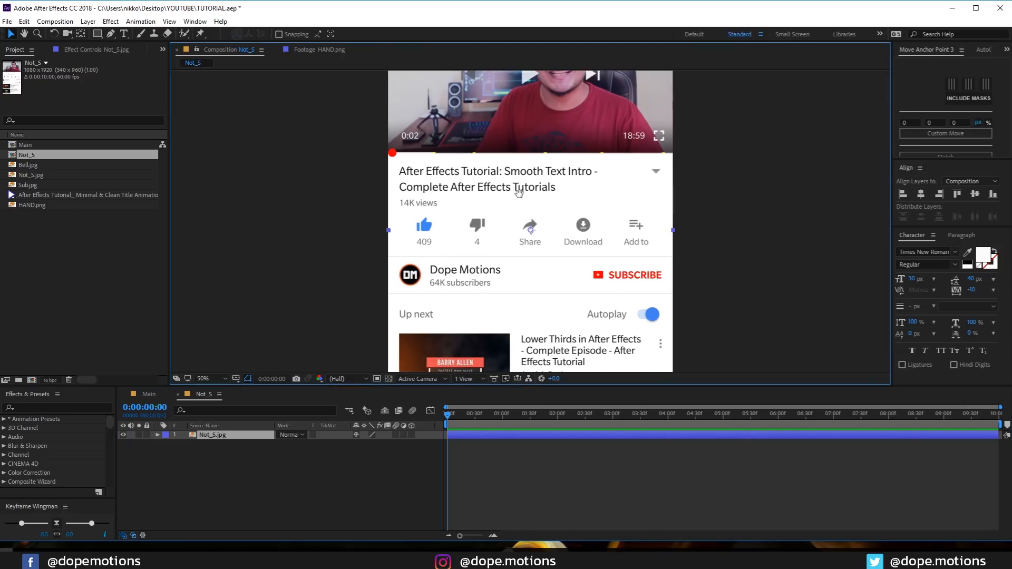
pyautogui.moveTo(519, 190); pyautogui.dragTo(495, 290)
# Step: Create a 1920 x 1080, 60 fps, ten-second composition named Media
pyautogui.click(55, 324)
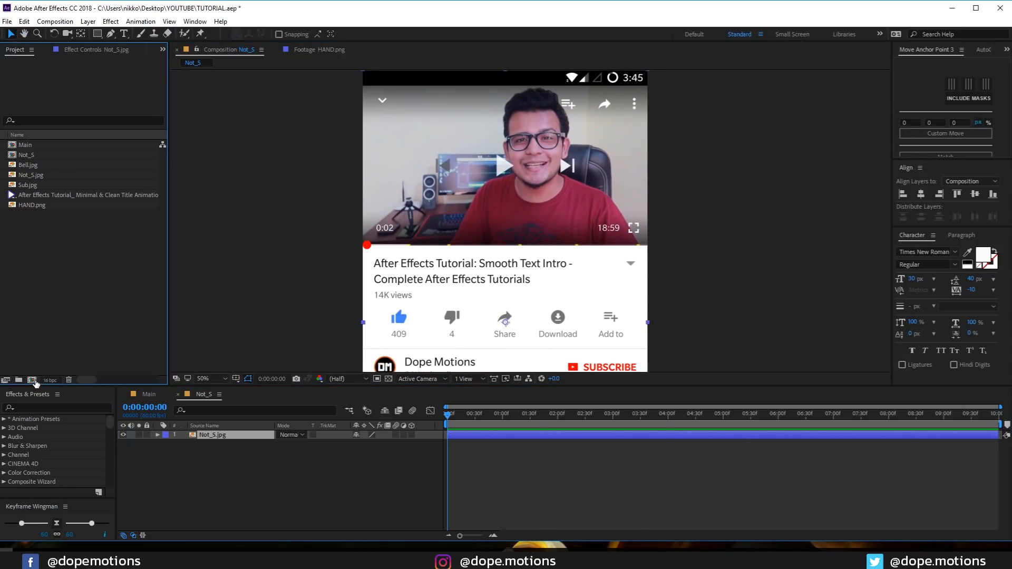
pyautogui.click(31, 380)
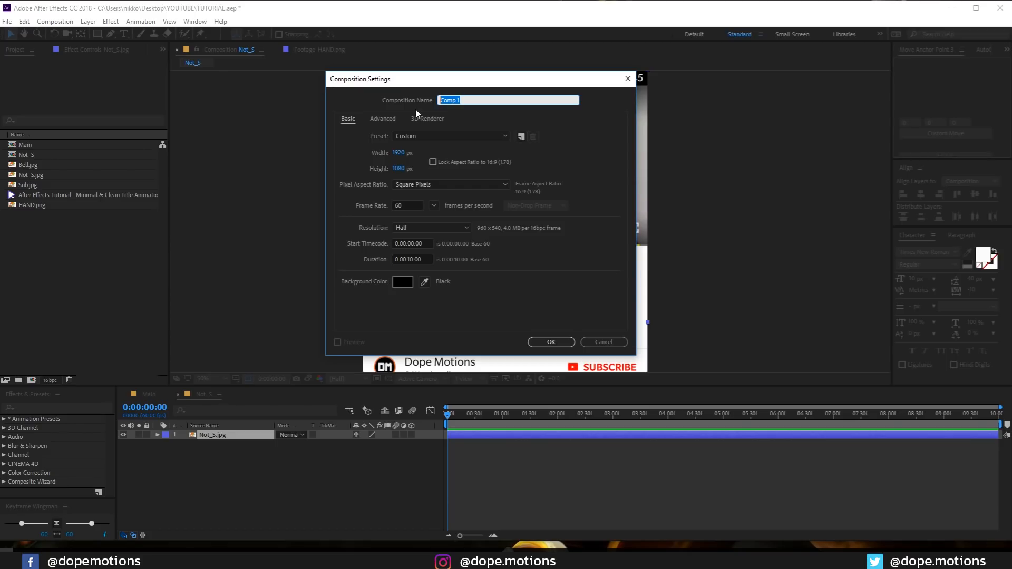
pyautogui.write('Media')
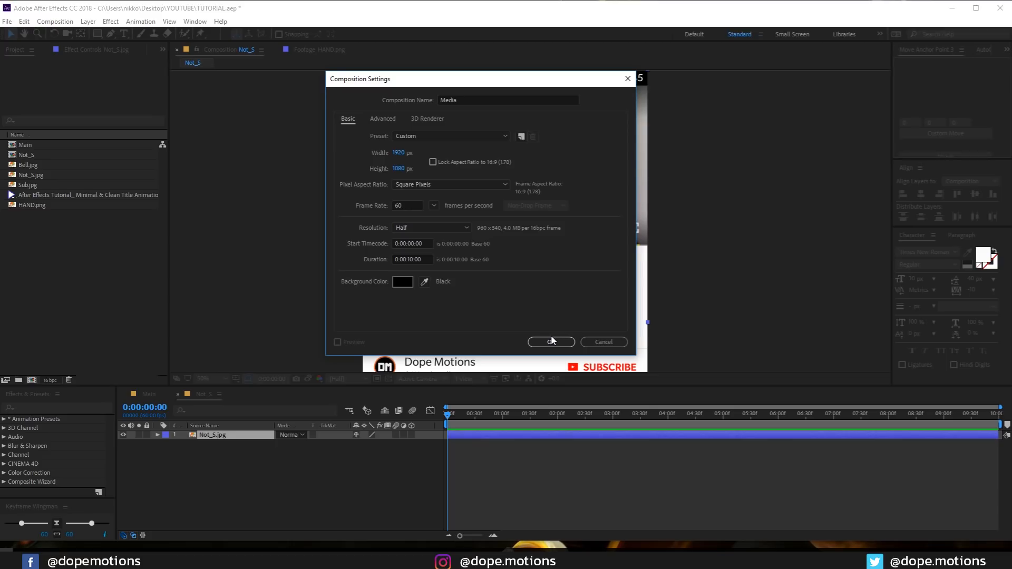
pyautogui.click(553, 341)
# Step: Add the After Effects tutorial video to the Media composition and shift the clip earlier, past its opening logo, to the presenter footage
pyautogui.moveTo(47, 204); pyautogui.dragTo(214, 518)
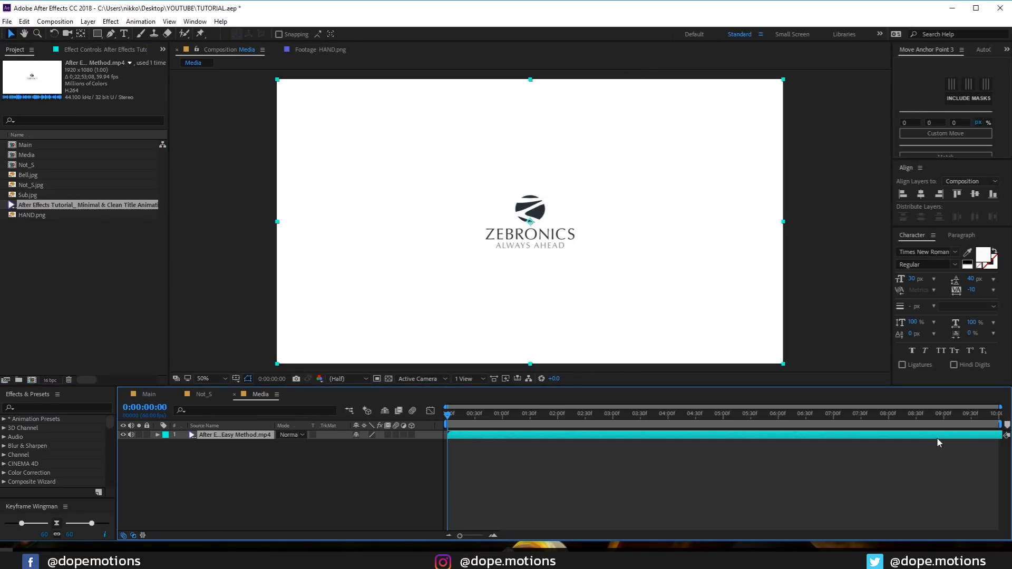
pyautogui.moveTo(955, 437); pyautogui.dragTo(229, 459)
pyautogui.moveTo(947, 436); pyautogui.dragTo(554, 442)
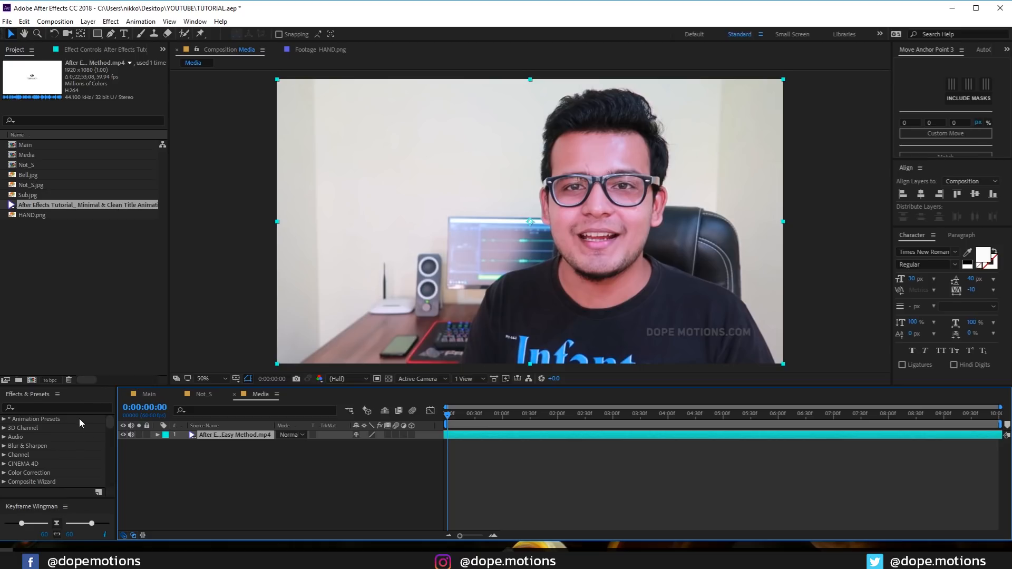
# Step: Rename the Not_S composition as Slide
pyautogui.click(151, 398)
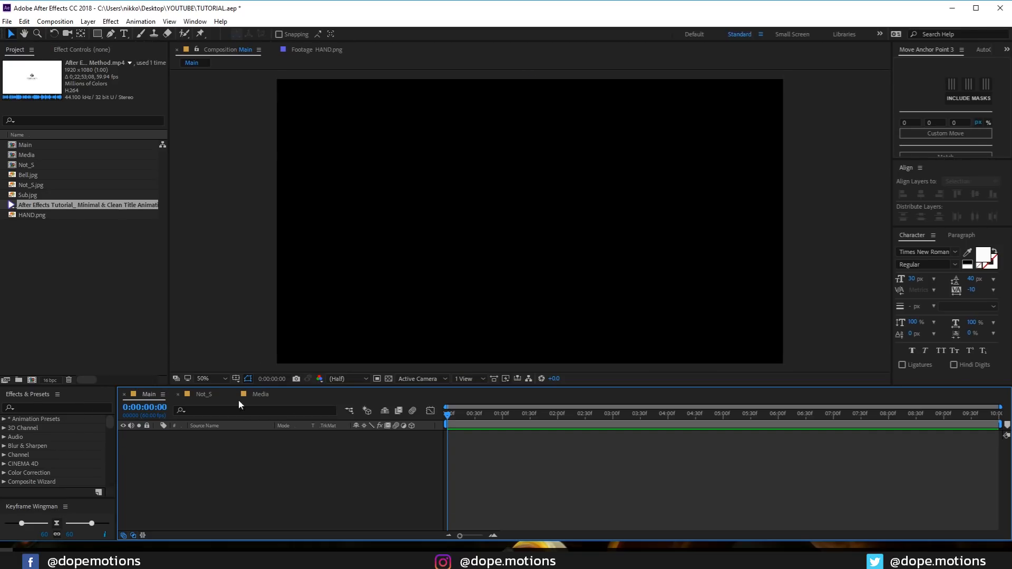
pyautogui.click(201, 395)
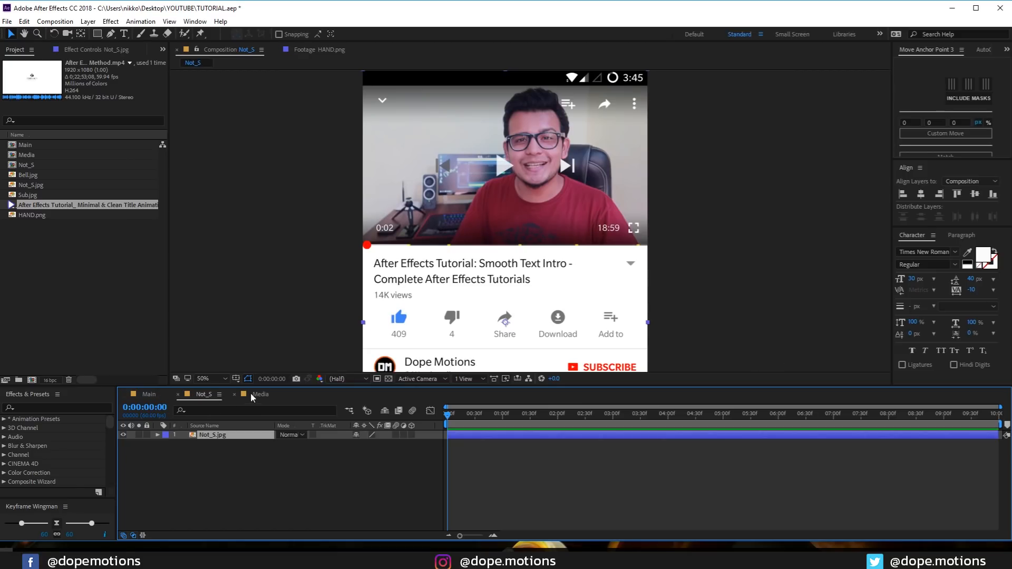
pyautogui.click(24, 164)
pyautogui.press('Return')
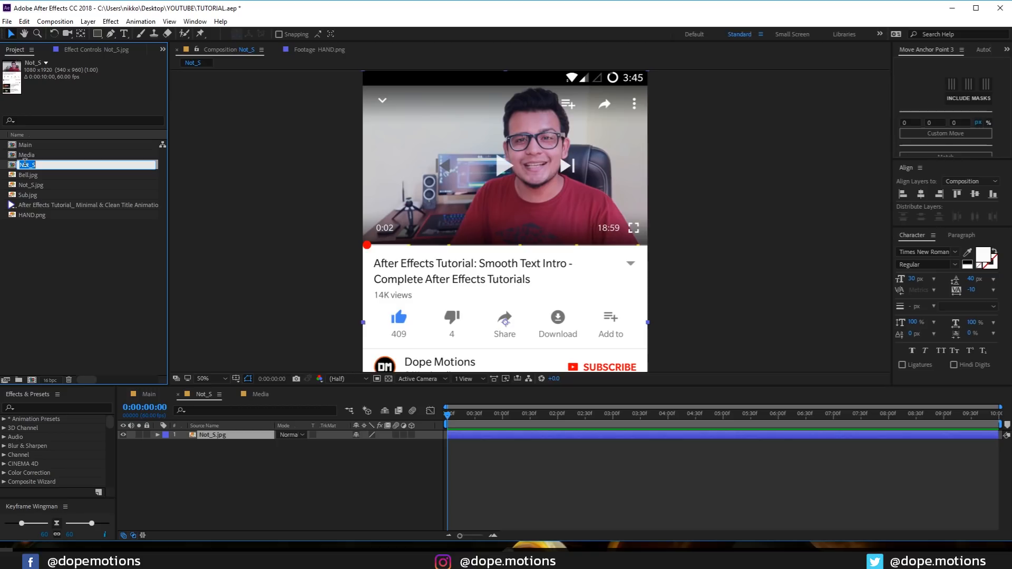
pyautogui.write('Slide')
pyautogui.click(48, 277)
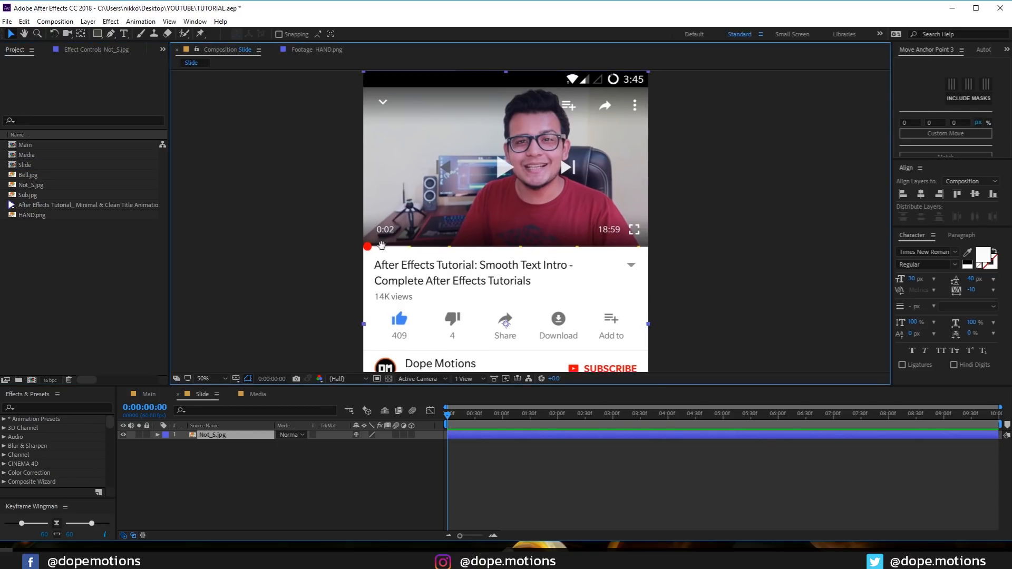
# Step: Place the Media composition above Not_S.jpg in the Slide composition and scale it to 57%
pyautogui.click(33, 155)
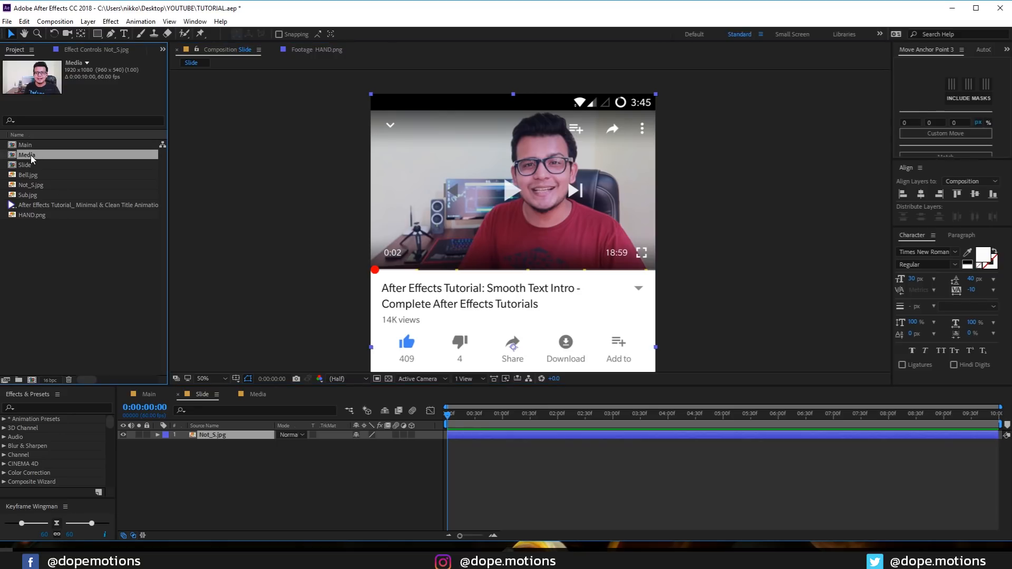
pyautogui.moveTo(35, 156); pyautogui.dragTo(400, 324)
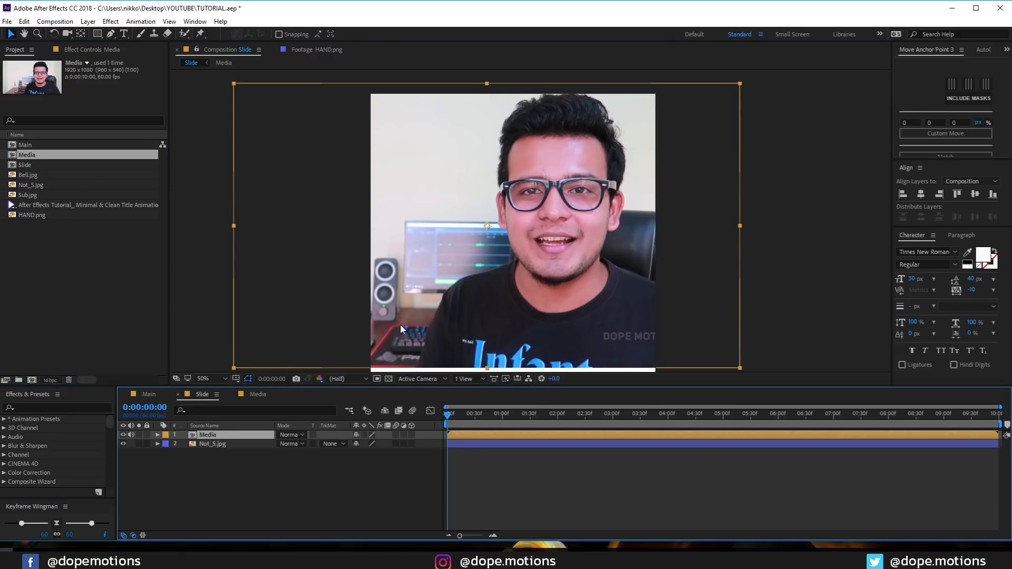
pyautogui.press('s')
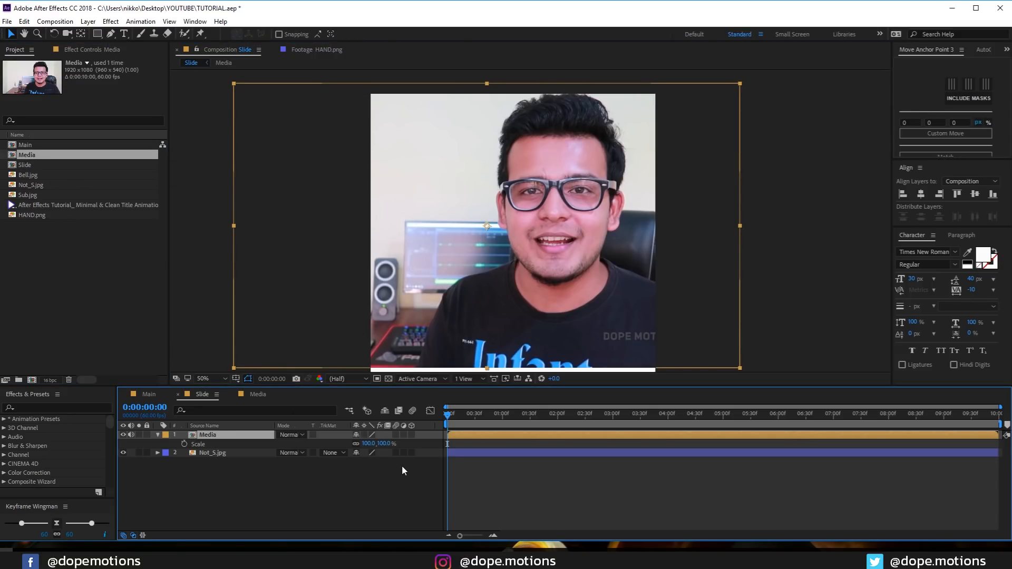
pyautogui.click(385, 443)
pyautogui.write('77')
pyautogui.press('Return')
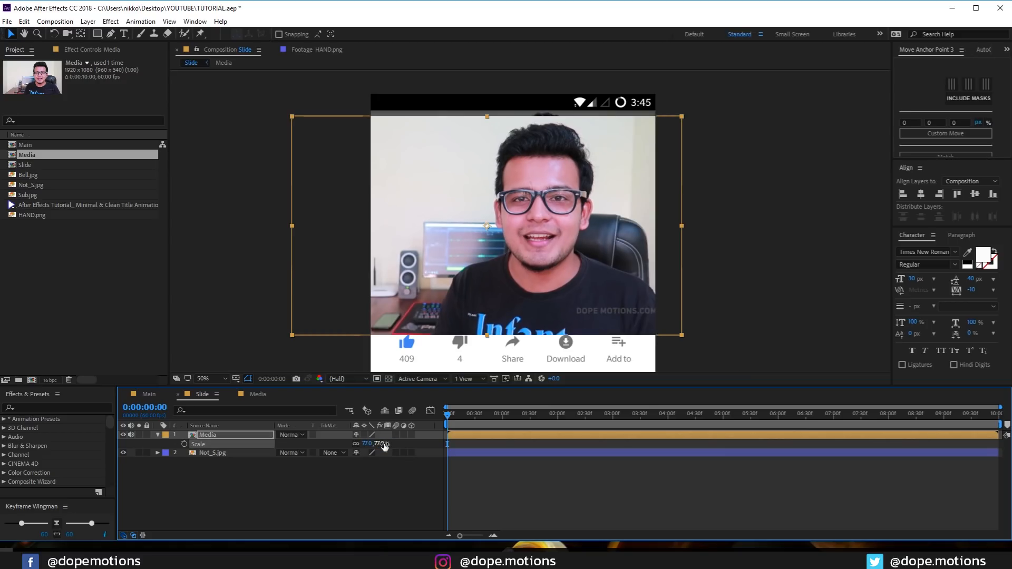
pyautogui.click(374, 445)
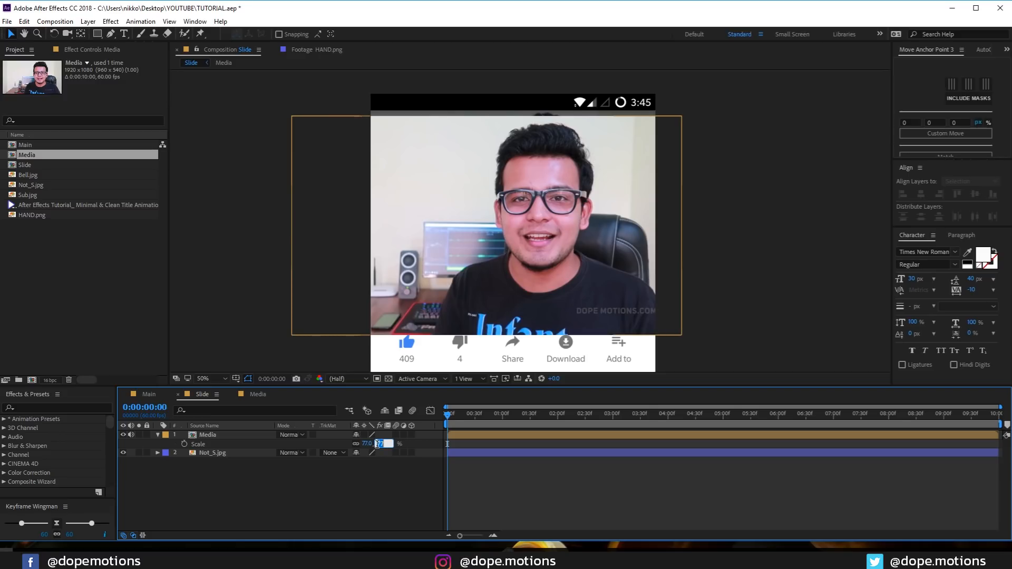
pyautogui.write('57')
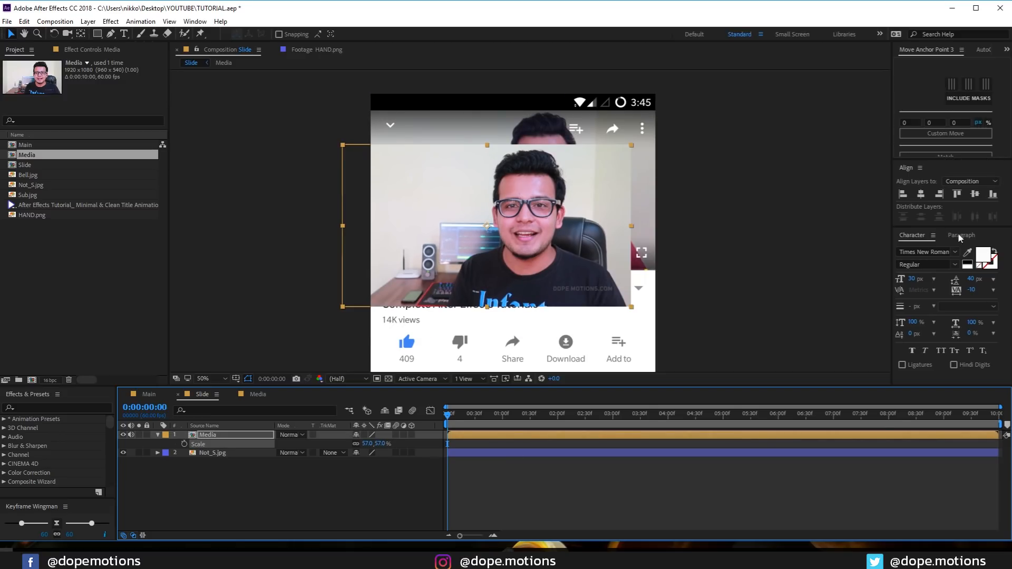
# Step: Center the Media layer in the Slide composition, then move it up to cover the screenshot's video player area
pyautogui.click(917, 195)
pyautogui.click(974, 194)
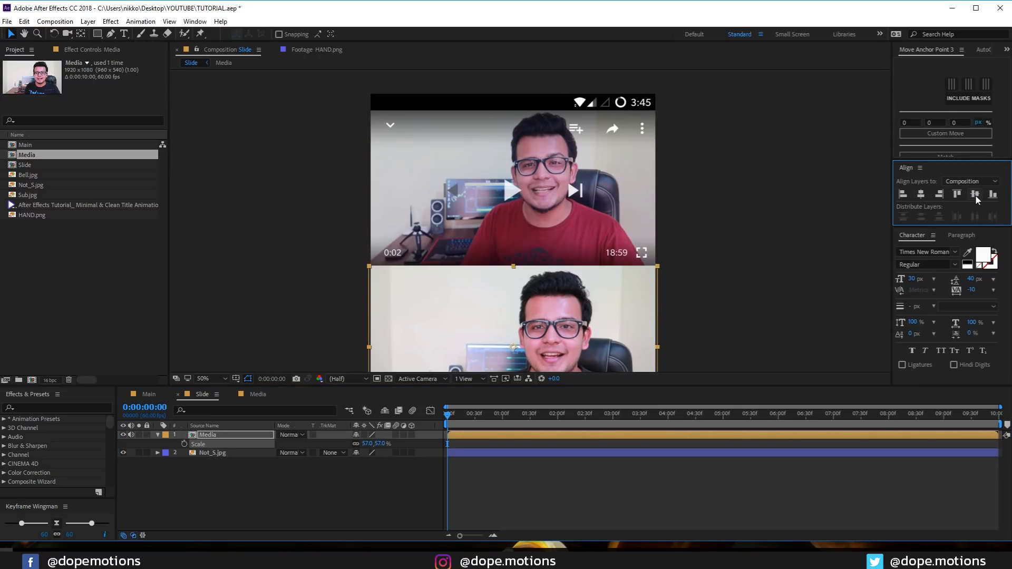
pyautogui.moveTo(465, 313); pyautogui.dragTo(493, 166)
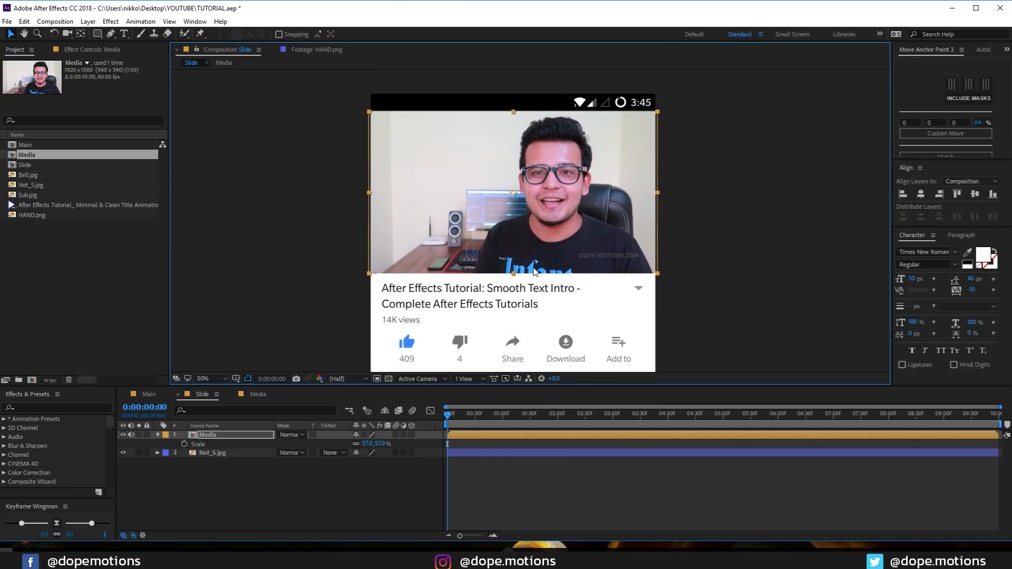
pyautogui.scroll(2, 535, 274)
pyautogui.moveTo(537, 234); pyautogui.dragTo(557, 190)
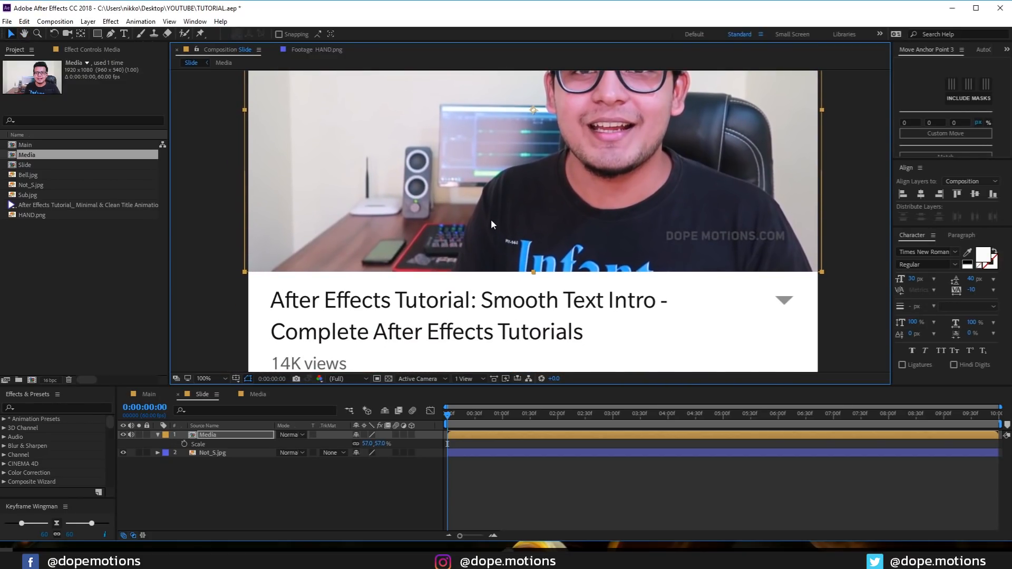
# Step: Scrub through the Slide composition to check how the Media footage plays over the screenshot
pyautogui.scroll(-2, 491, 219)
pyautogui.moveTo(492, 219); pyautogui.dragTo(489, 273)
pyautogui.click(291, 526)
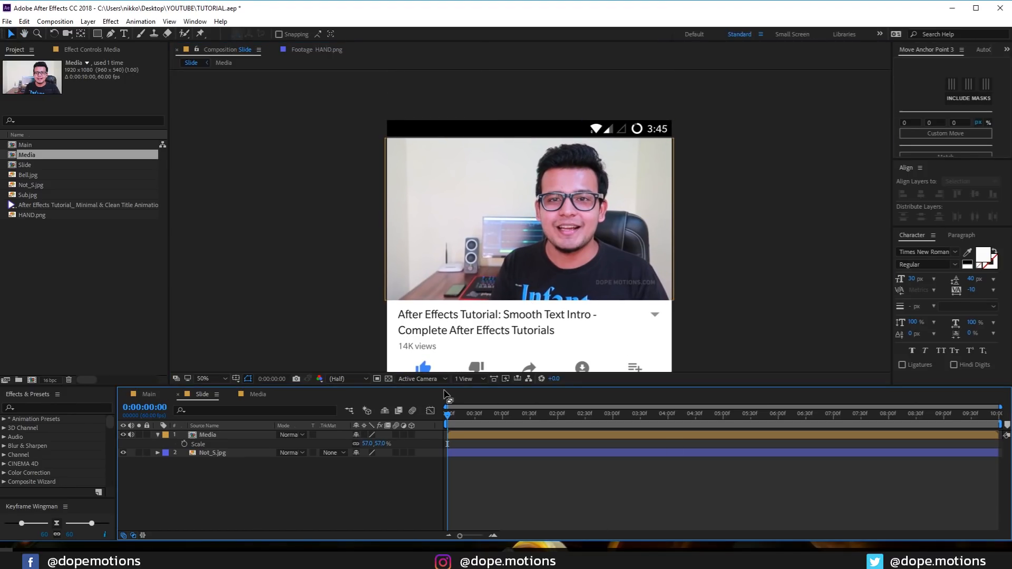
pyautogui.moveTo(462, 417); pyautogui.dragTo(640, 415)
pyautogui.moveTo(576, 411); pyautogui.dragTo(396, 425)
# Step: Add the Slide composition to the Main composition and scale it to 177%
pyautogui.click(149, 394)
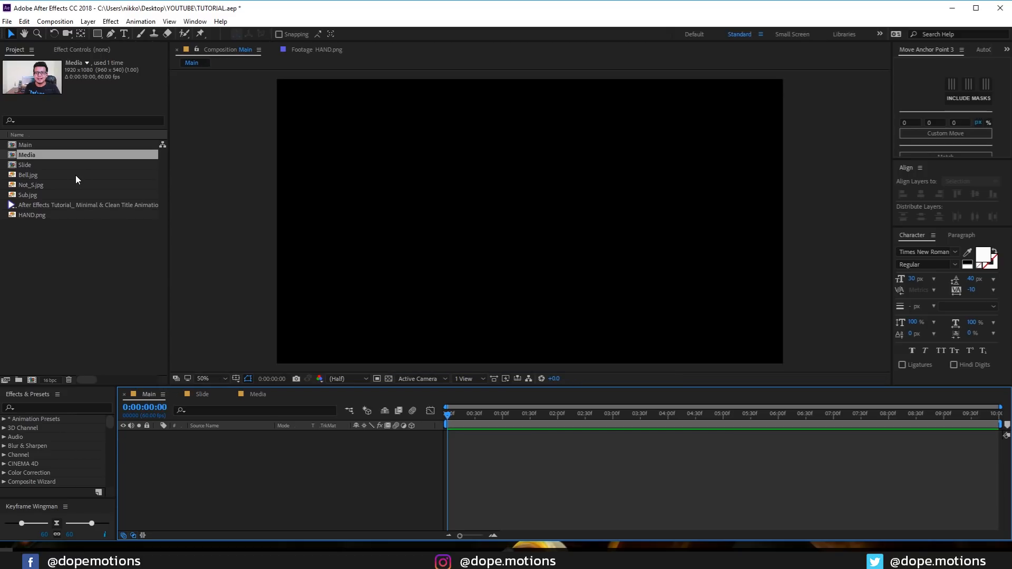
pyautogui.moveTo(33, 163); pyautogui.dragTo(406, 485)
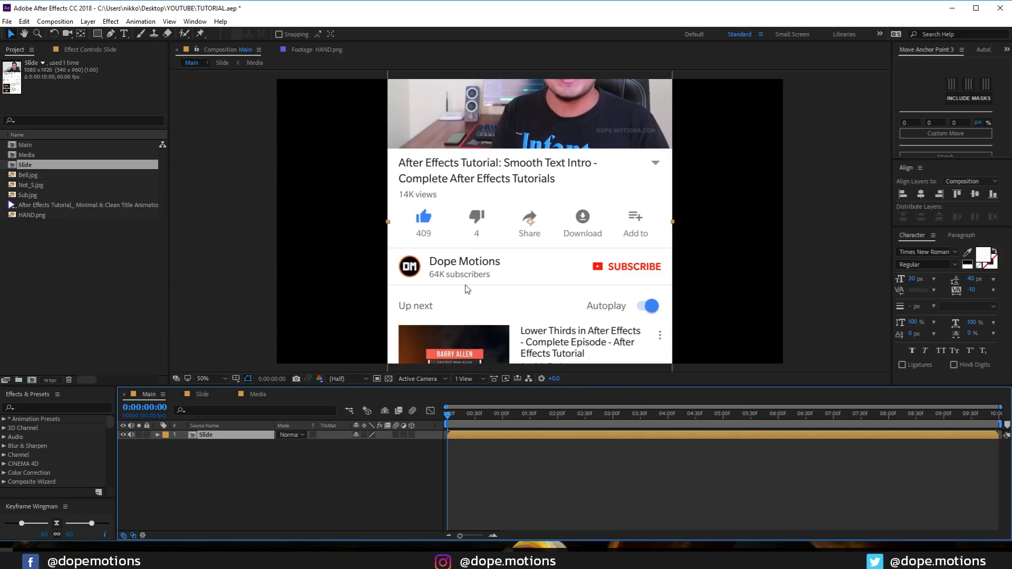
pyautogui.press('s')
pyautogui.click(383, 443)
pyautogui.write('177')
pyautogui.press('Return')
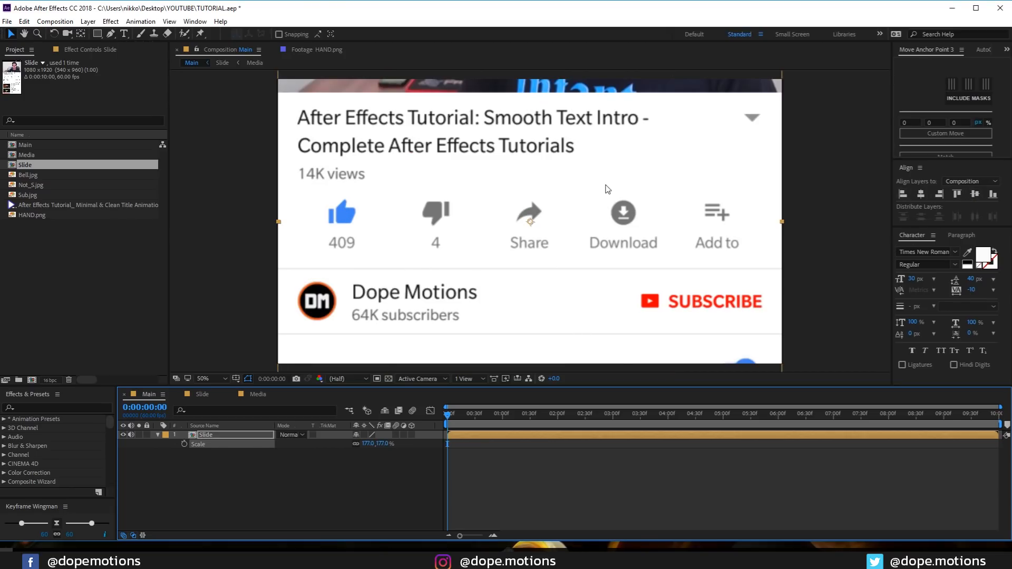
# Step: Move the Slide layer down to about Y 1572 so its video player area fills the Main frame
pyautogui.moveTo(569, 229); pyautogui.dragTo(580, 412)
pyautogui.moveTo(566, 236); pyautogui.dragTo(559, 289)
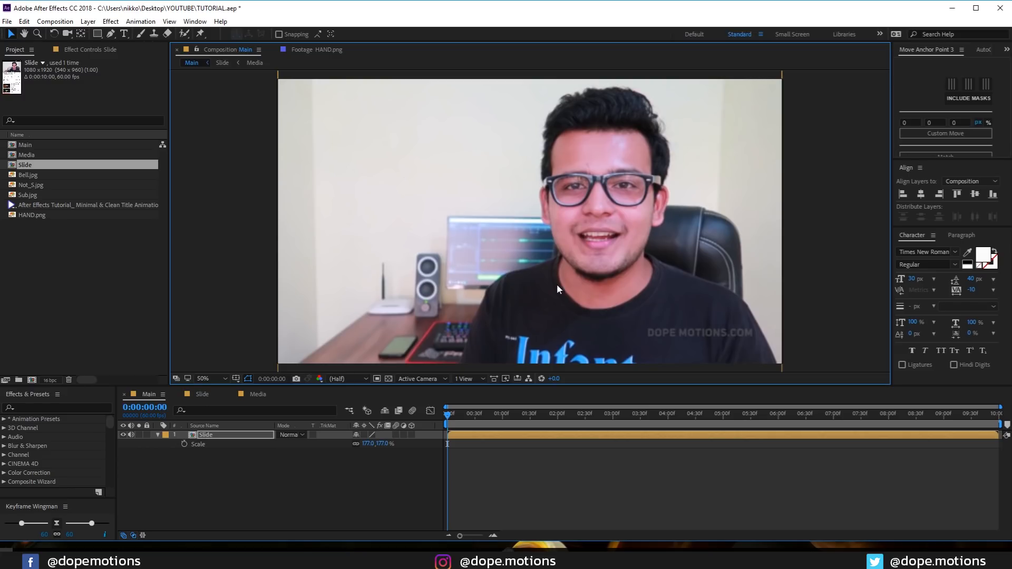
pyautogui.scroll(-2, 539, 286)
pyautogui.scroll(2, 539, 286)
pyautogui.moveTo(539, 285); pyautogui.dragTo(563, 274)
pyautogui.scroll(1, 498, 484)
# Step: Set starting Position and Scale keyframes on the Slide layer at 1 second
pyautogui.moveTo(537, 535); pyautogui.dragTo(461, 536)
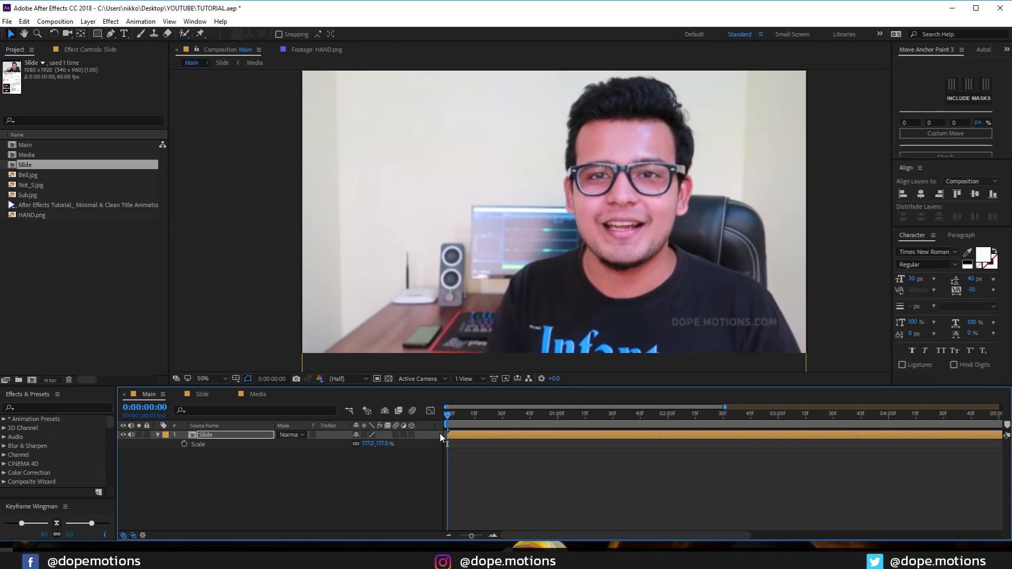
pyautogui.moveTo(507, 413); pyautogui.dragTo(558, 422)
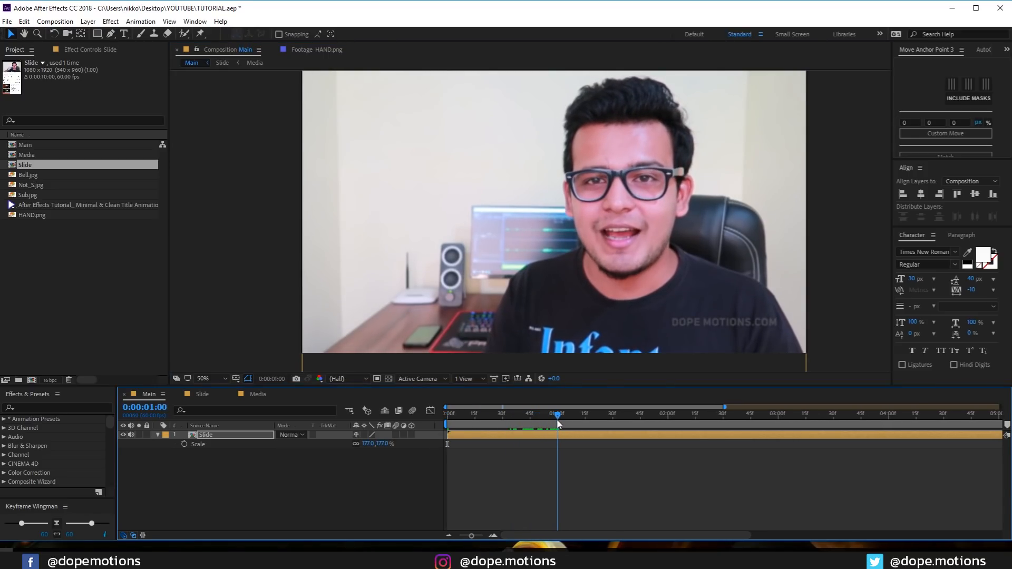
pyautogui.click(222, 434)
pyautogui.press('p')
pyautogui.click(184, 444)
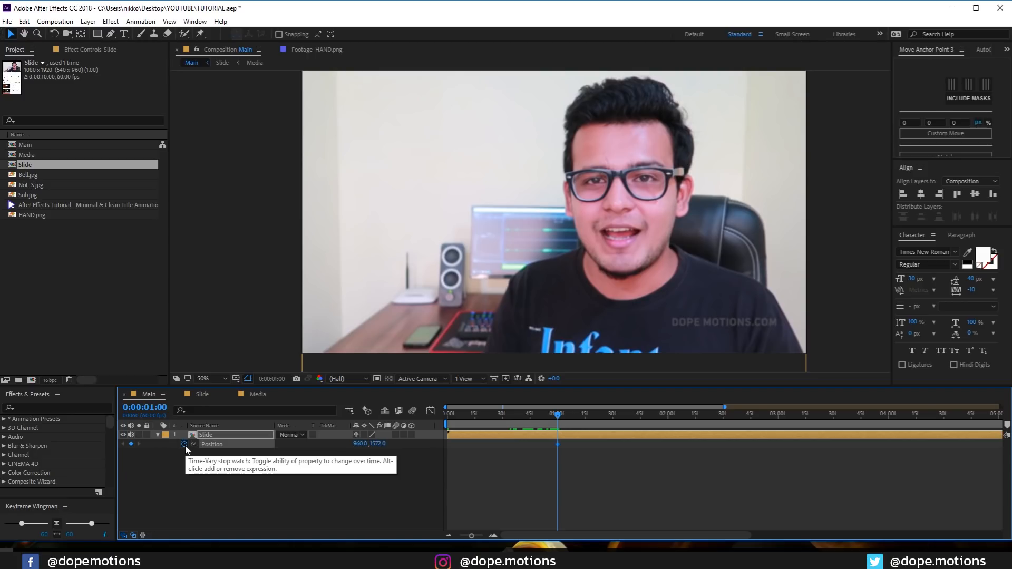
pyautogui.press('s')
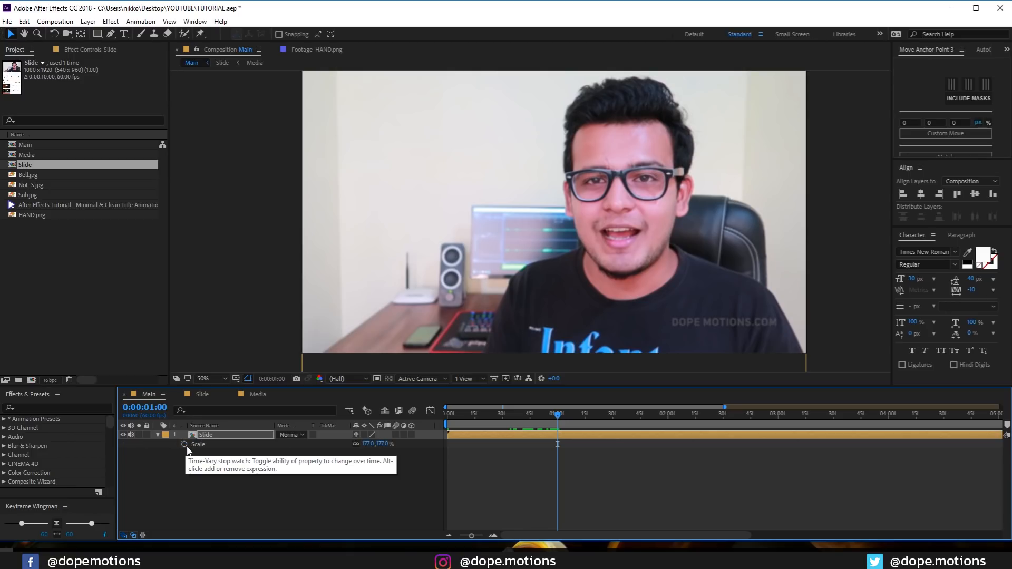
pyautogui.click(184, 445)
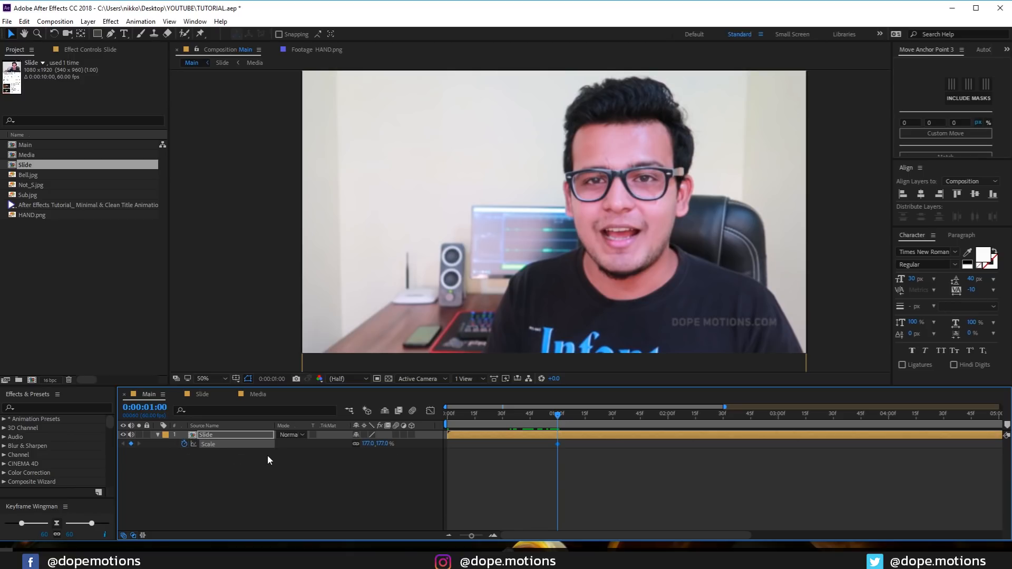
# Step: At 2 seconds, keyframe the Slide layer's scale at 75% and move it up to about Y 728
pyautogui.hotkey('shift', 'p')
pyautogui.moveTo(558, 415); pyautogui.dragTo(670, 424)
pyautogui.click(345, 492)
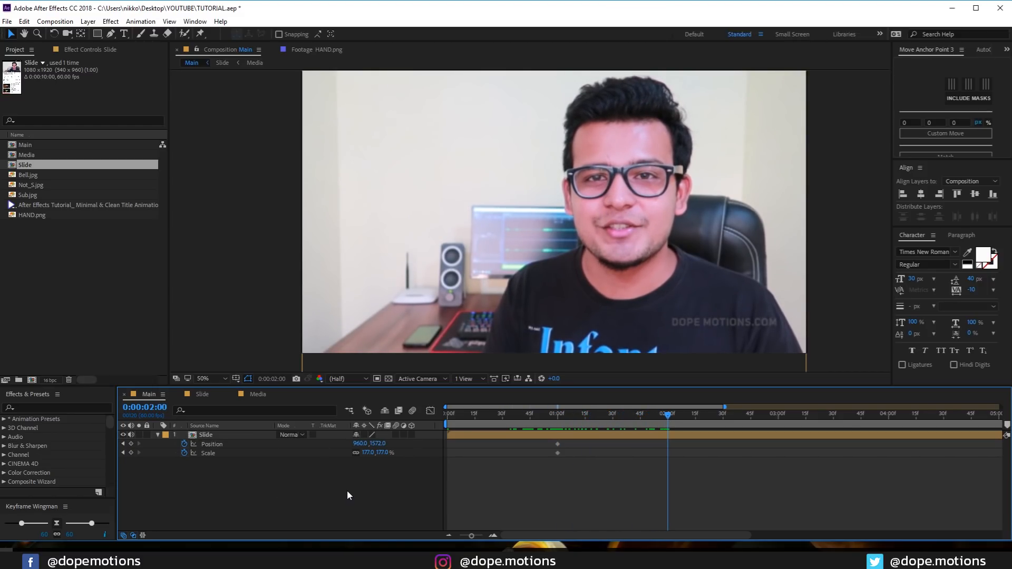
pyautogui.click(382, 454)
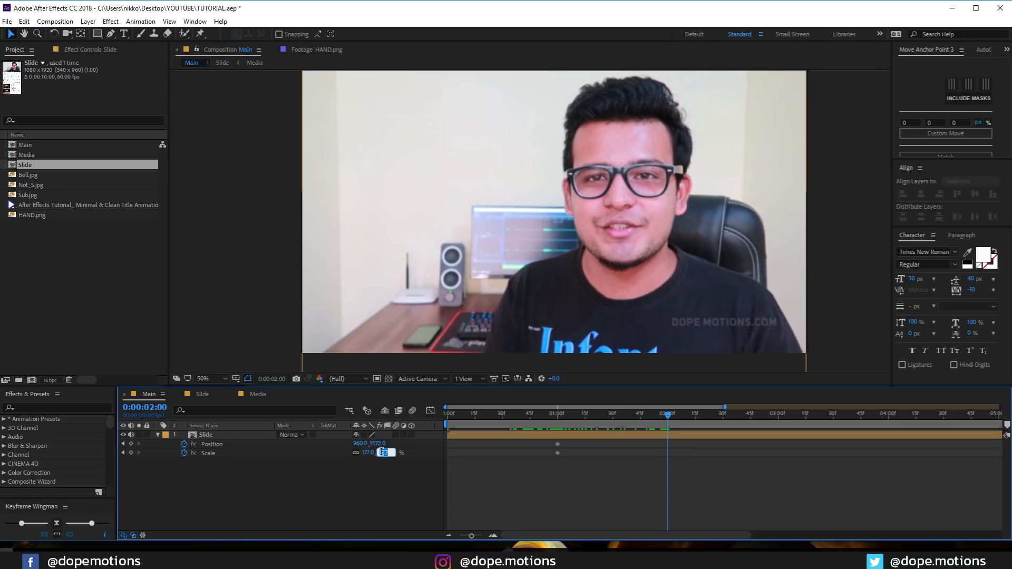
pyautogui.press('Return')
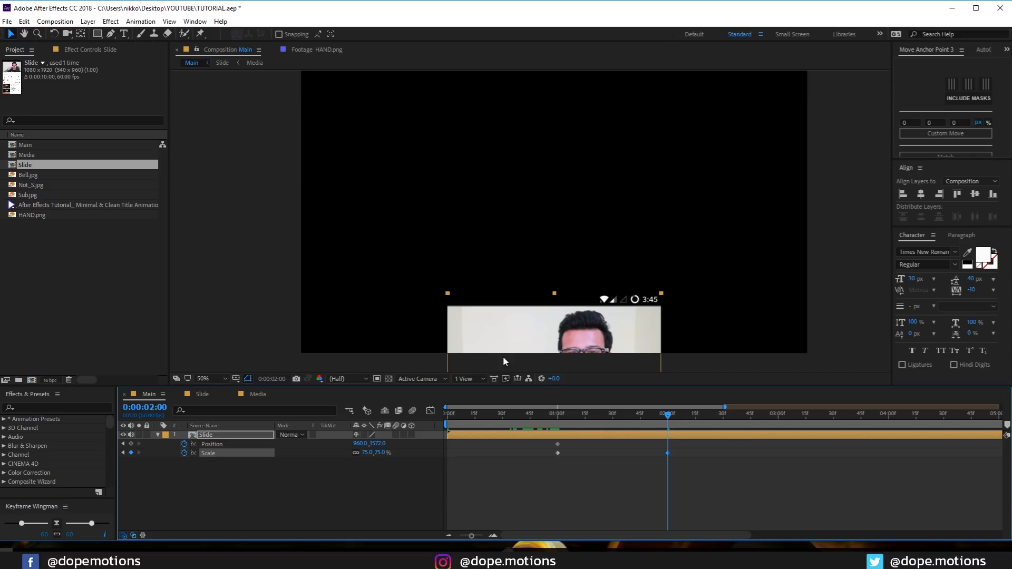
pyautogui.click(212, 445)
pyautogui.moveTo(512, 334); pyautogui.dragTo(502, 110)
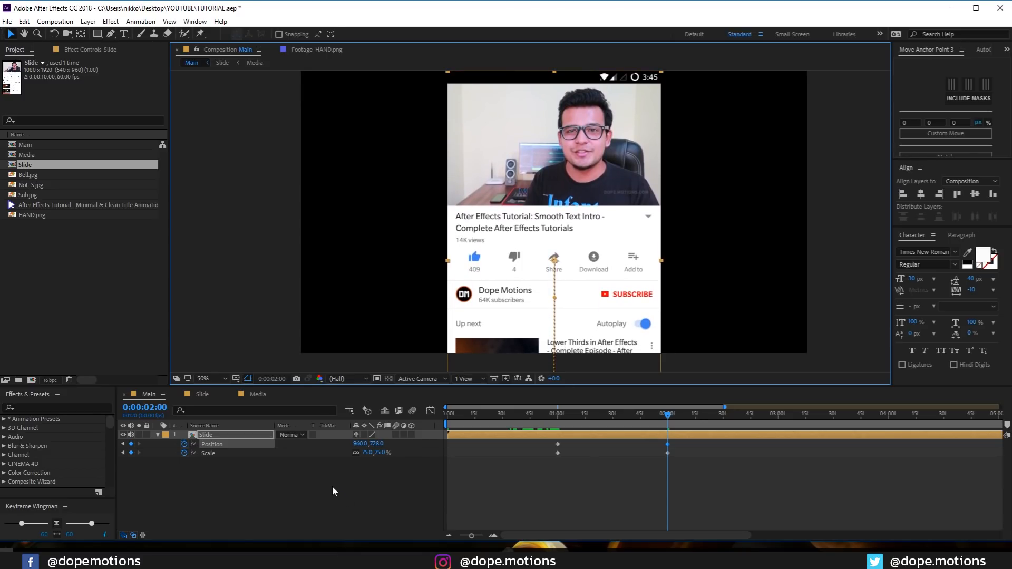
# Step: Reduce the Slide layer's scale at 2 seconds to 70% and move it up to about Y 682
pyautogui.click(379, 452)
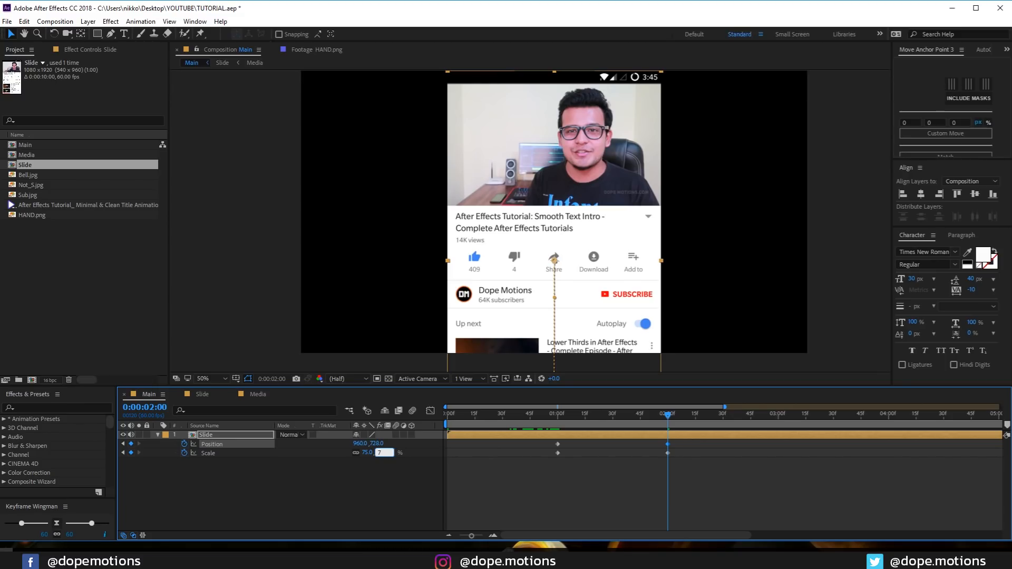
pyautogui.press('Return')
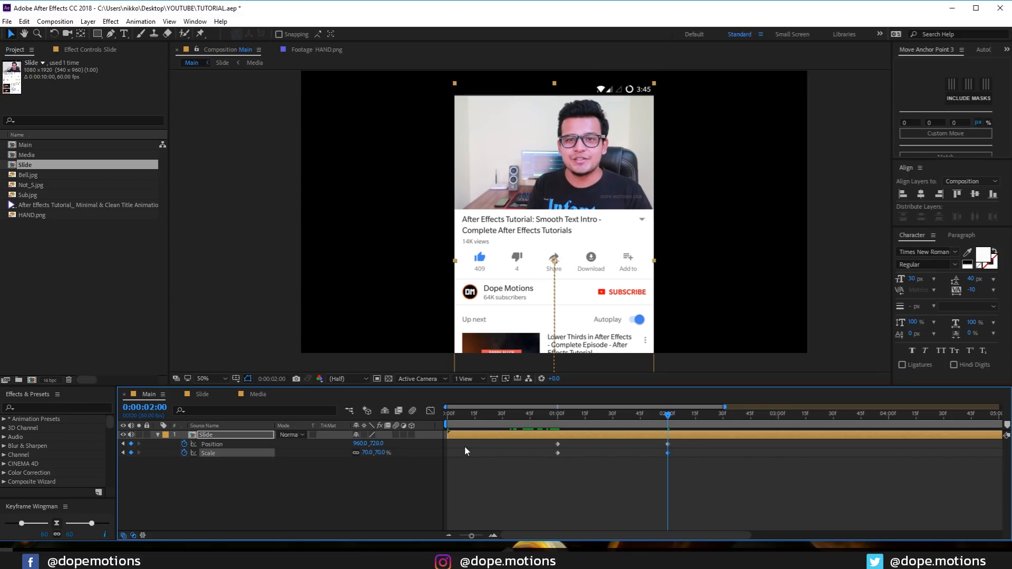
pyautogui.click(238, 444)
pyautogui.moveTo(606, 290); pyautogui.dragTo(602, 274)
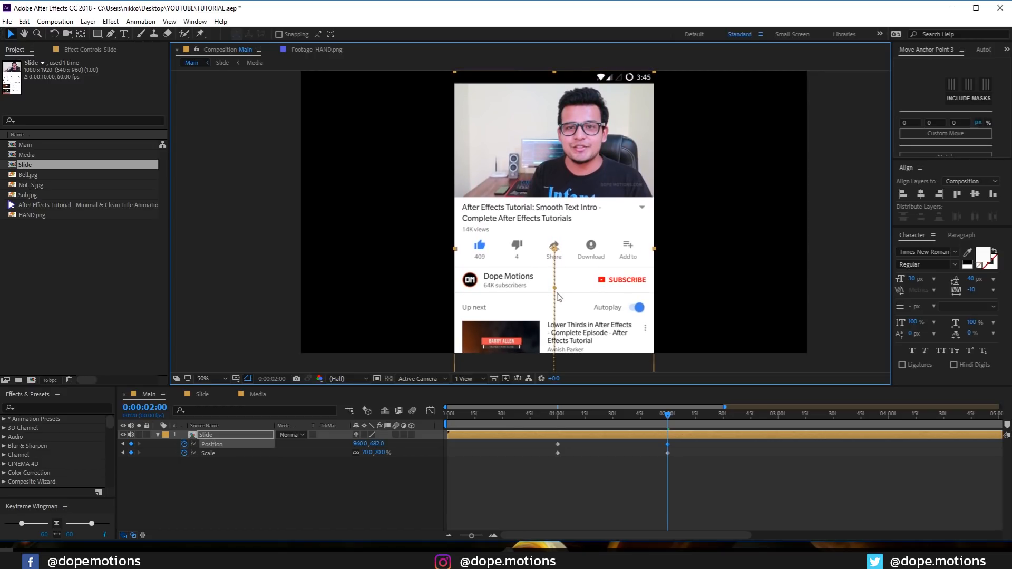
pyautogui.click(349, 494)
# Step: Show the transparency grid and nudge the Slide layer up to Y 670 at 2 seconds
pyautogui.click(390, 378)
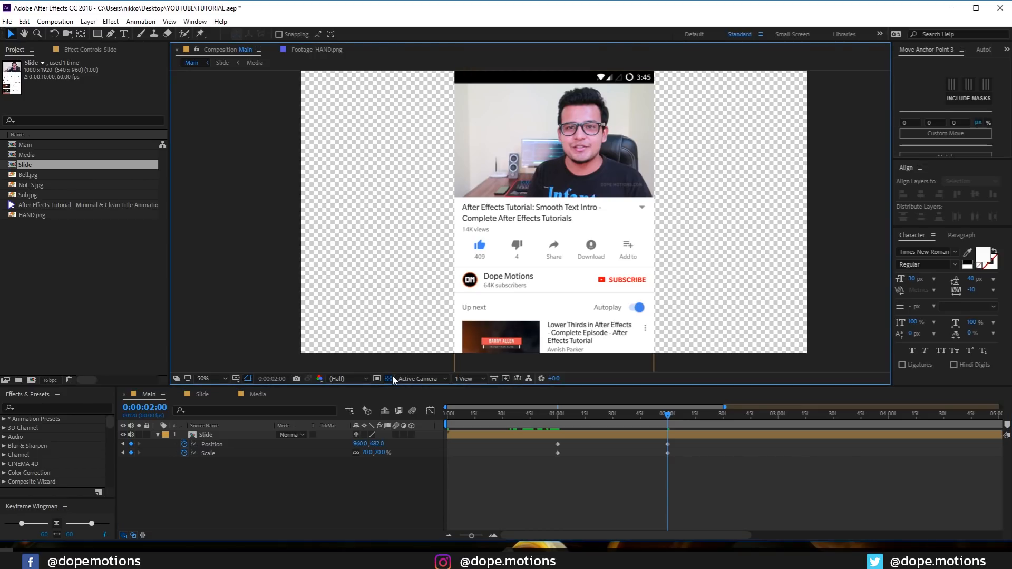
pyautogui.moveTo(452, 414); pyautogui.dragTo(669, 420)
pyautogui.click(608, 435)
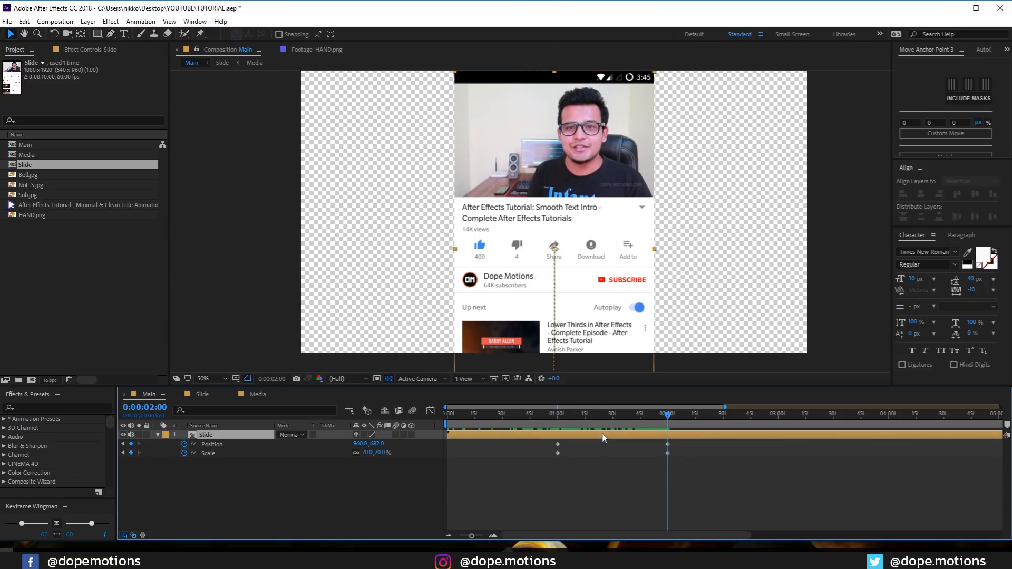
pyautogui.press('Up')
pyautogui.press('Up')
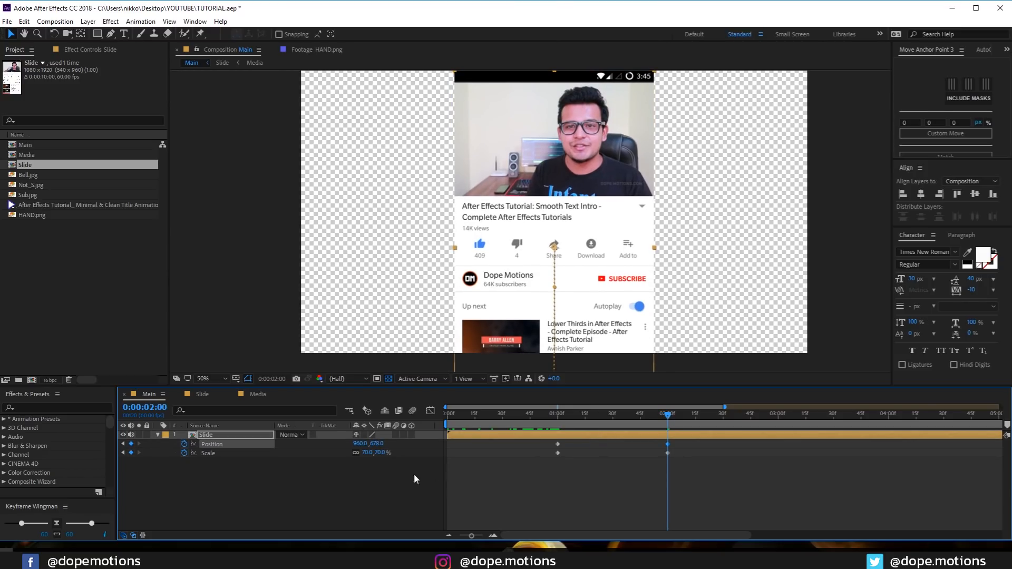
pyautogui.press('Up')
pyautogui.press('space')
pyautogui.moveTo(596, 295); pyautogui.dragTo(607, 303)
pyautogui.press('Up')
pyautogui.press('Up')
pyautogui.press('Up')
pyautogui.click(562, 497)
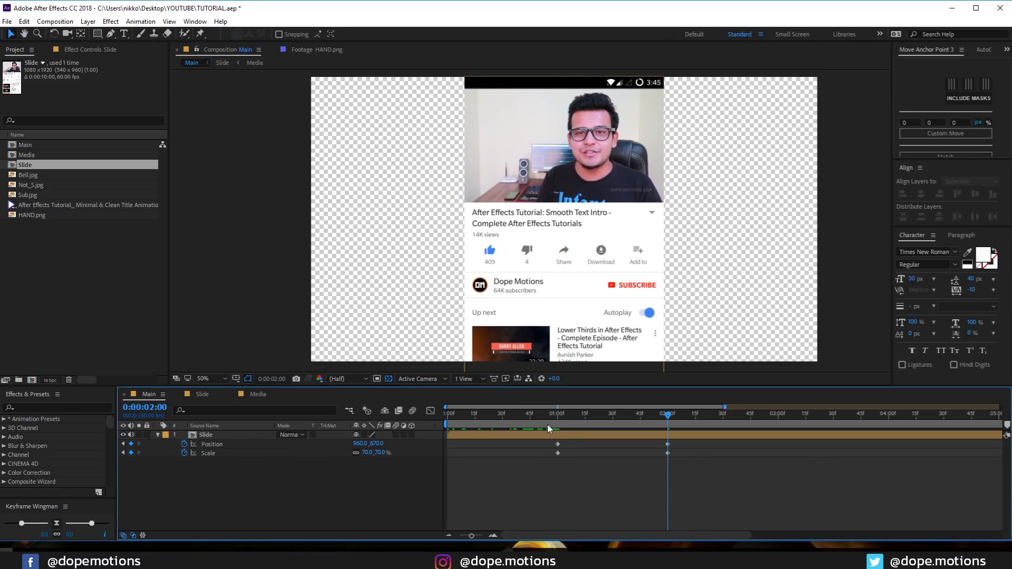
# Step: Check the move between 1 and 2 seconds and nudge the Slide layer down to Y 672 at the end keyframe
pyautogui.moveTo(554, 421); pyautogui.dragTo(667, 419)
pyautogui.click(658, 431)
pyautogui.press('Down')
pyautogui.press('Down')
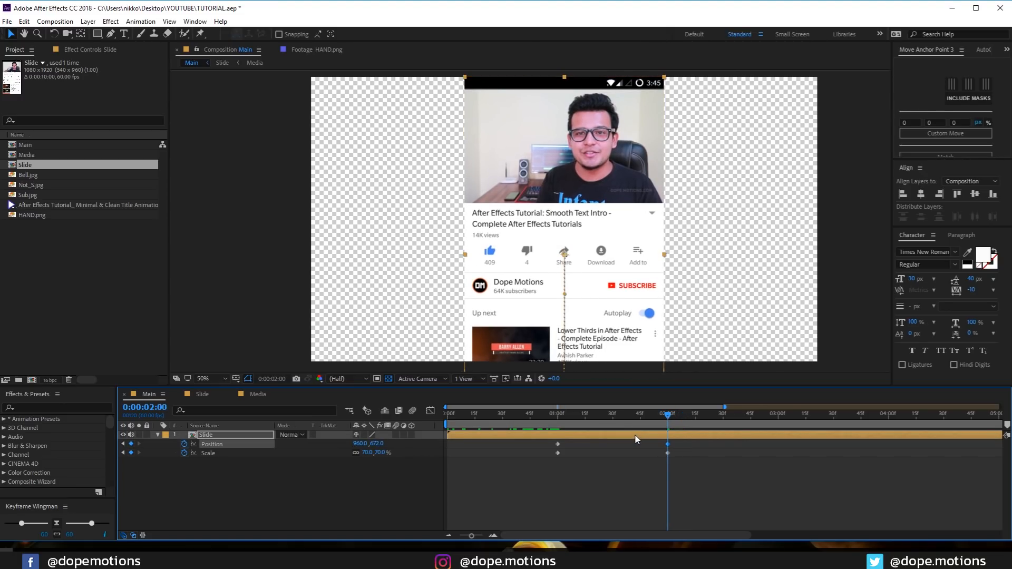
# Step: Ease the Slide layer's Position and Scale keyframes into a steep mid-move speed peak in the graph editor and preview the zoom-out
pyautogui.moveTo(519, 497); pyautogui.dragTo(693, 435)
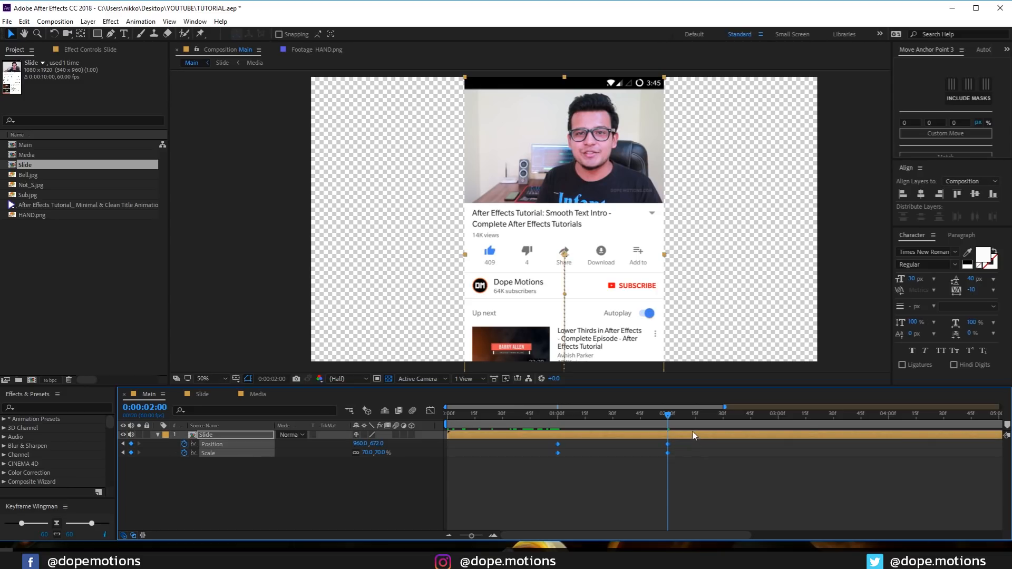
pyautogui.click(429, 412)
pyautogui.moveTo(524, 476); pyautogui.dragTo(595, 501)
pyautogui.moveTo(685, 492); pyautogui.dragTo(627, 506)
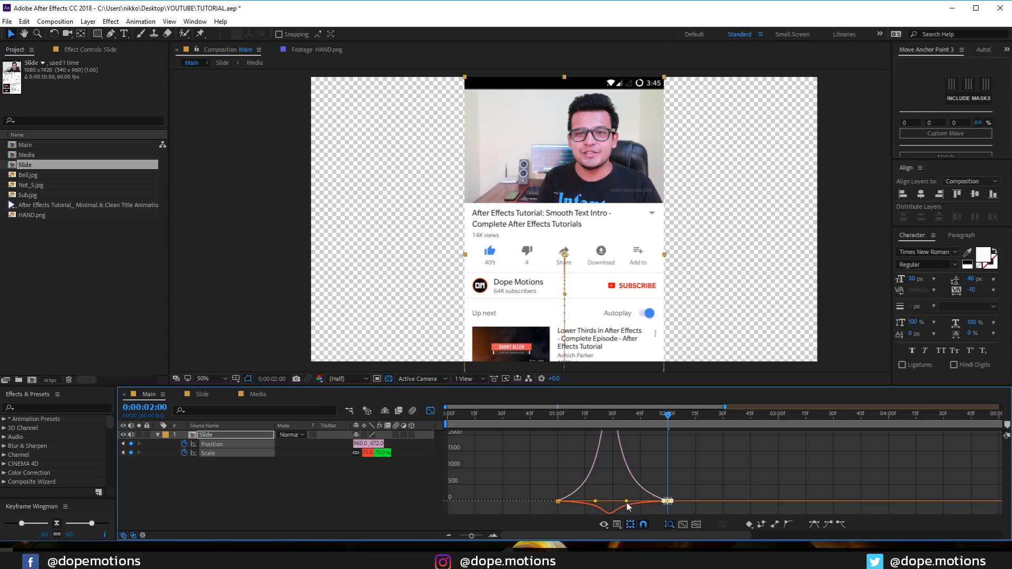
pyautogui.moveTo(524, 477); pyautogui.dragTo(598, 504)
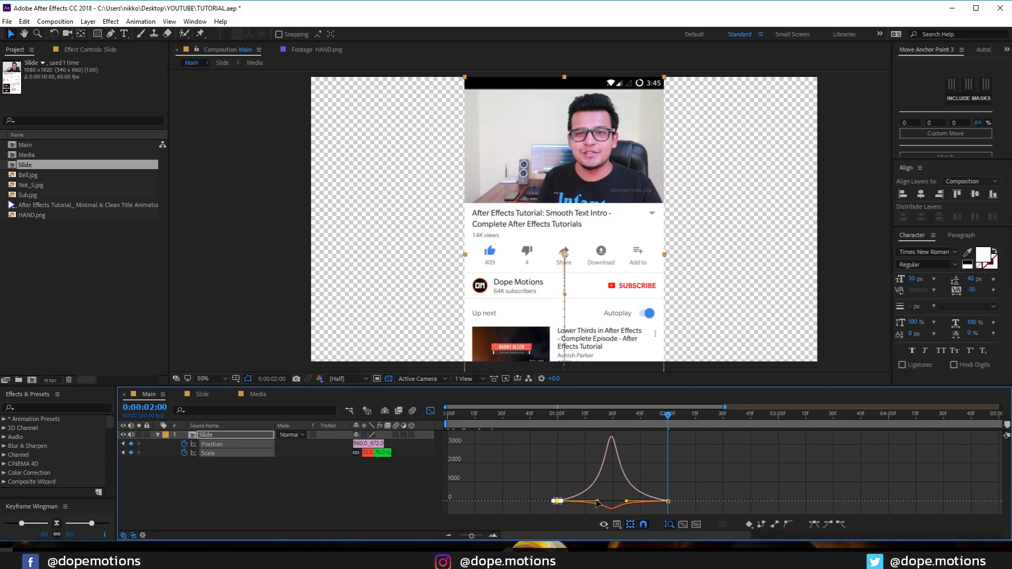
pyautogui.click(550, 423)
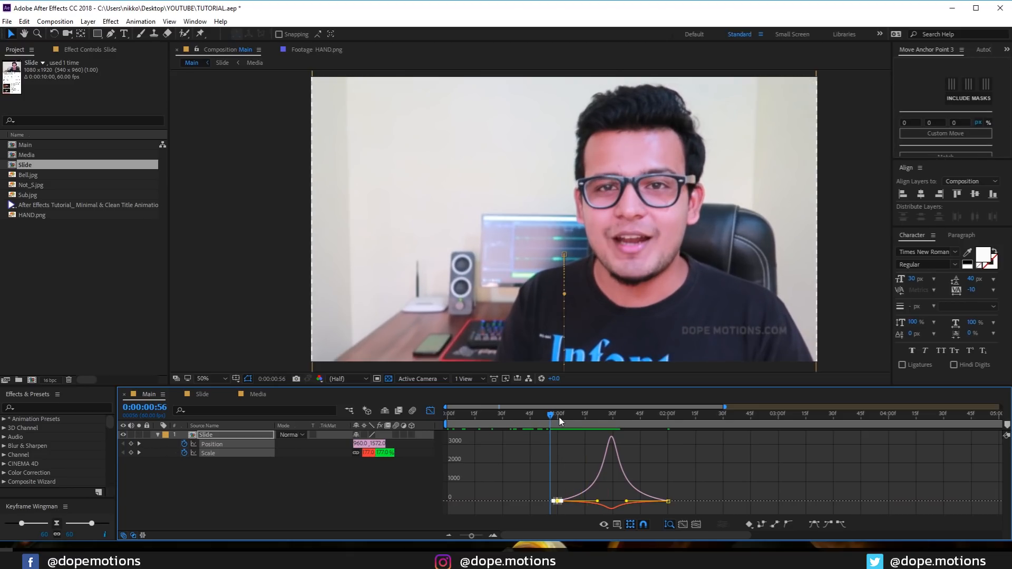
pyautogui.press('space')
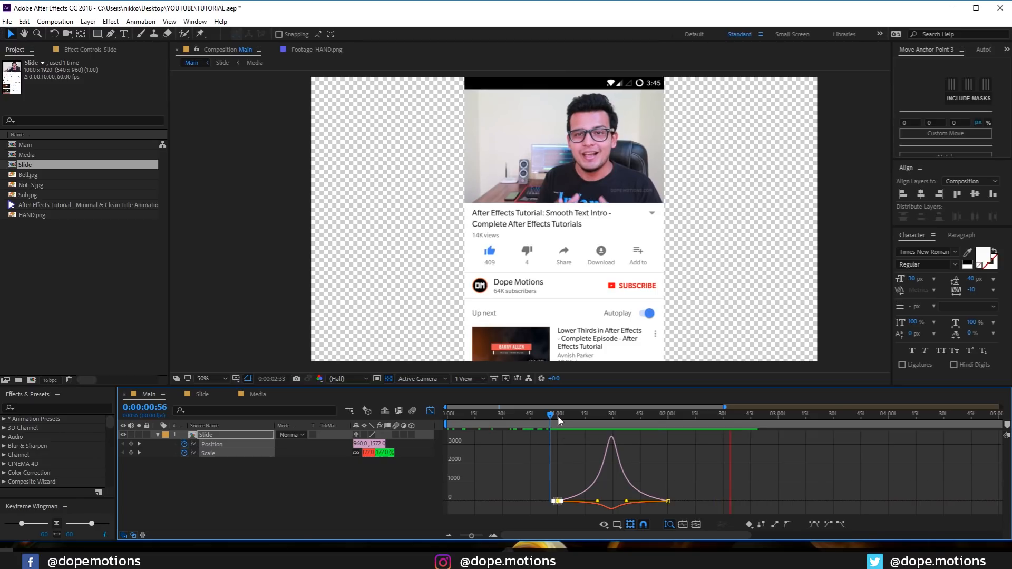
pyautogui.click(559, 419)
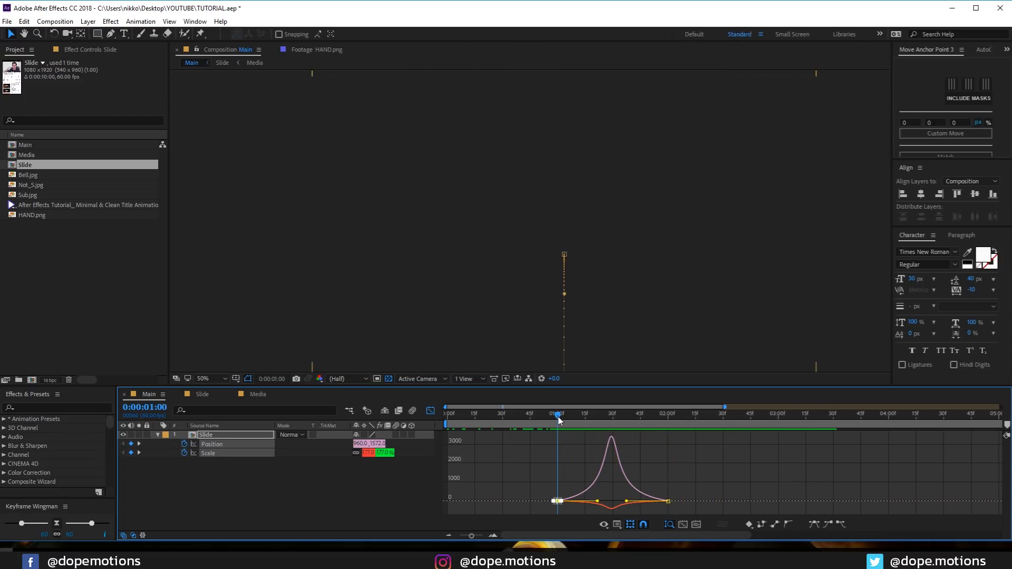
pyautogui.press('space')
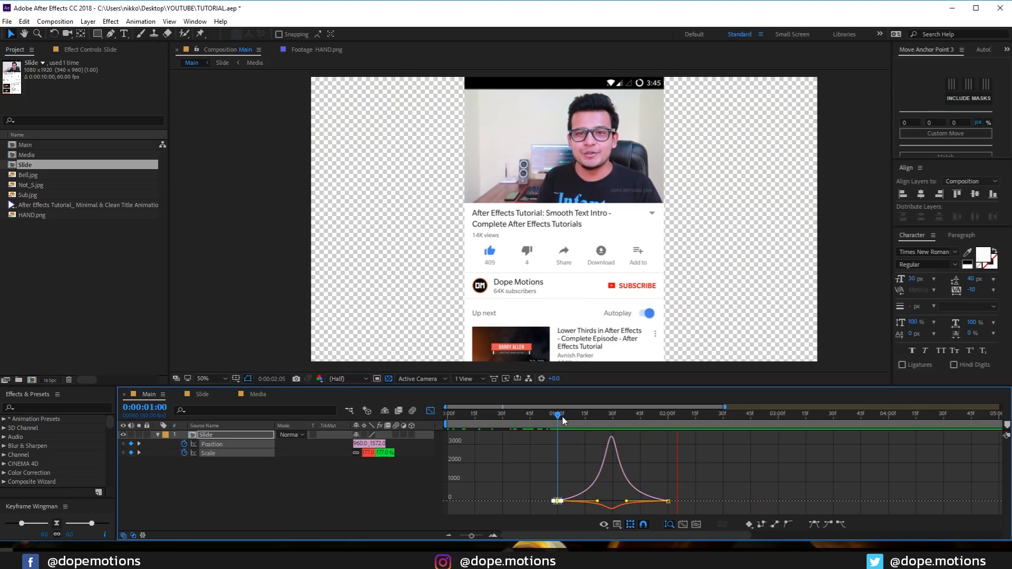
pyautogui.press('space')
pyautogui.click(429, 411)
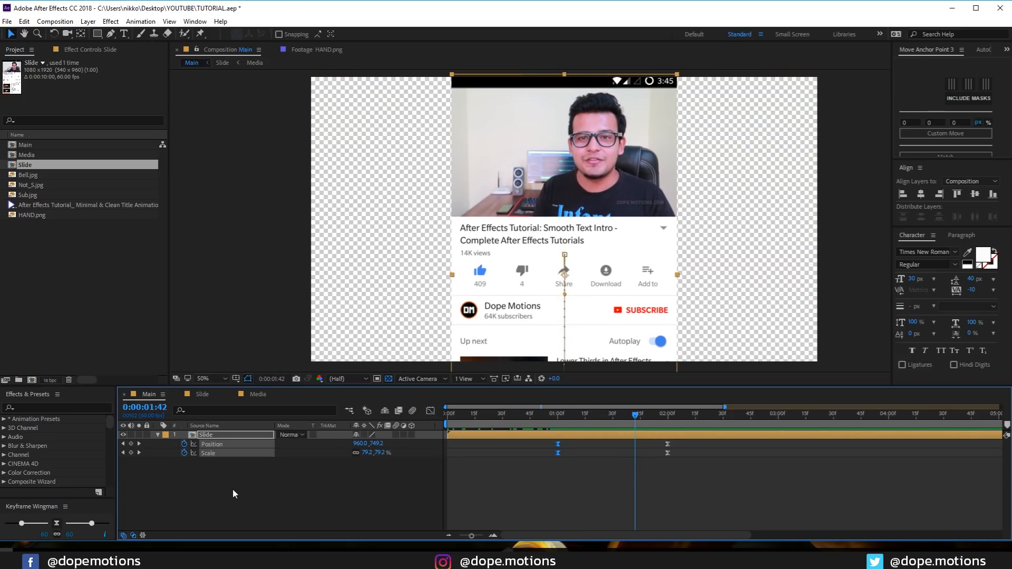
# Step: Turn off the transparency grid and return to the Slide layer's end keyframes at 2 seconds
pyautogui.click(229, 487)
pyautogui.click(159, 435)
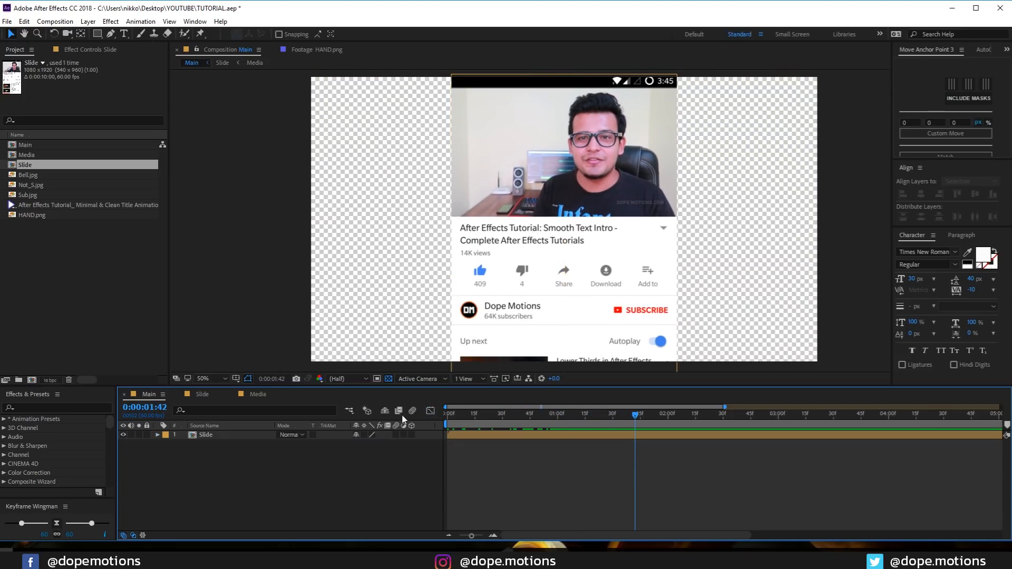
pyautogui.click(389, 378)
pyautogui.click(621, 435)
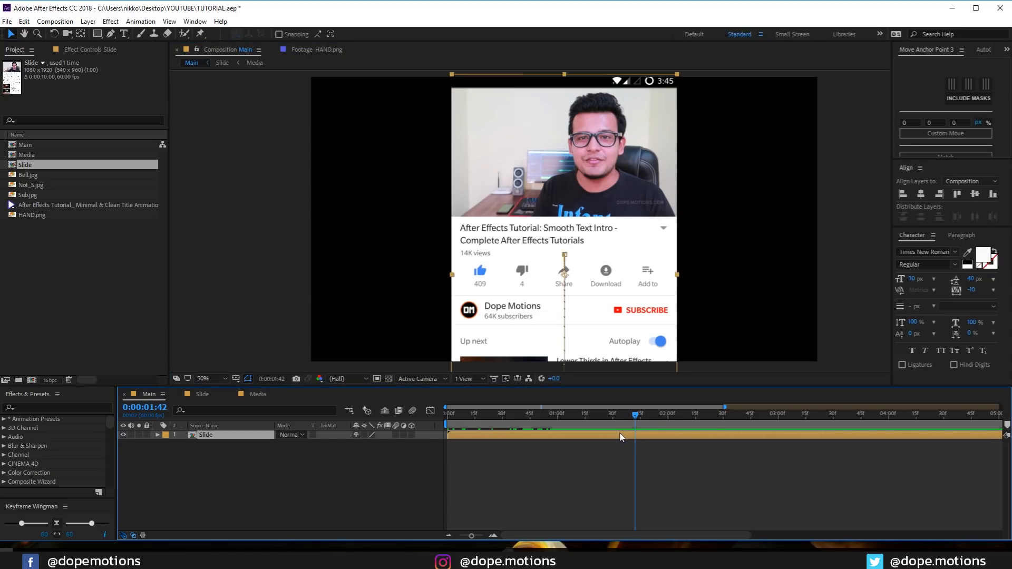
pyautogui.press('u')
pyautogui.moveTo(635, 418); pyautogui.dragTo(667, 418)
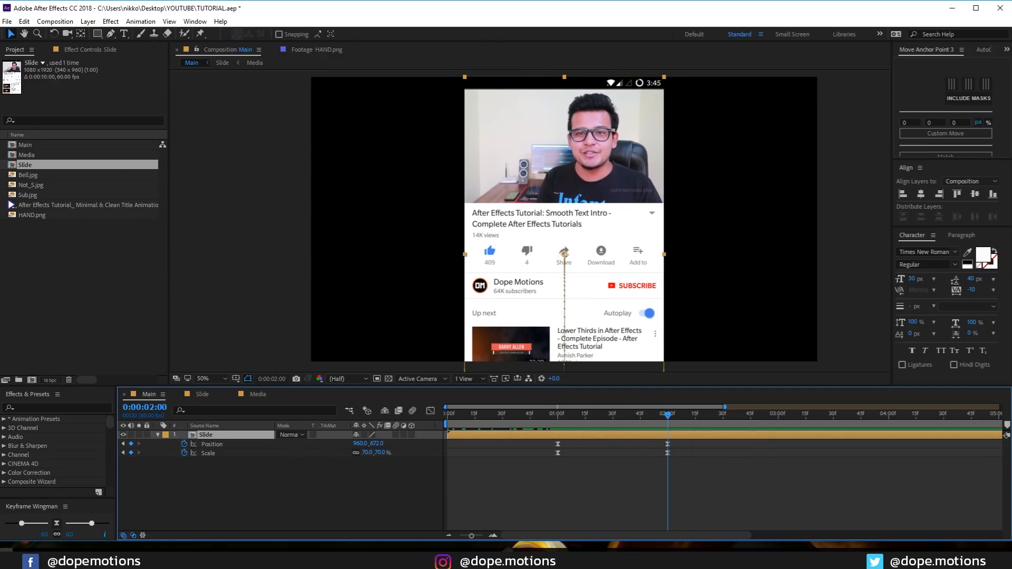
# Step: Add HAND.png above the Slide layer in the Main composition and scale it to 15%
pyautogui.moveTo(29, 216); pyautogui.dragTo(600, 296)
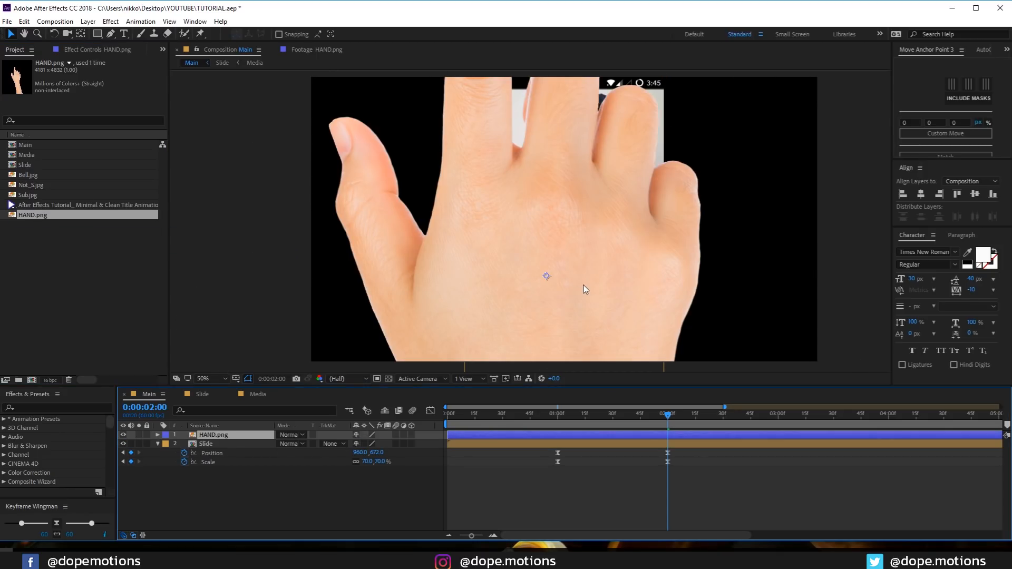
pyautogui.press('s')
pyautogui.moveTo(381, 448); pyautogui.dragTo(352, 450)
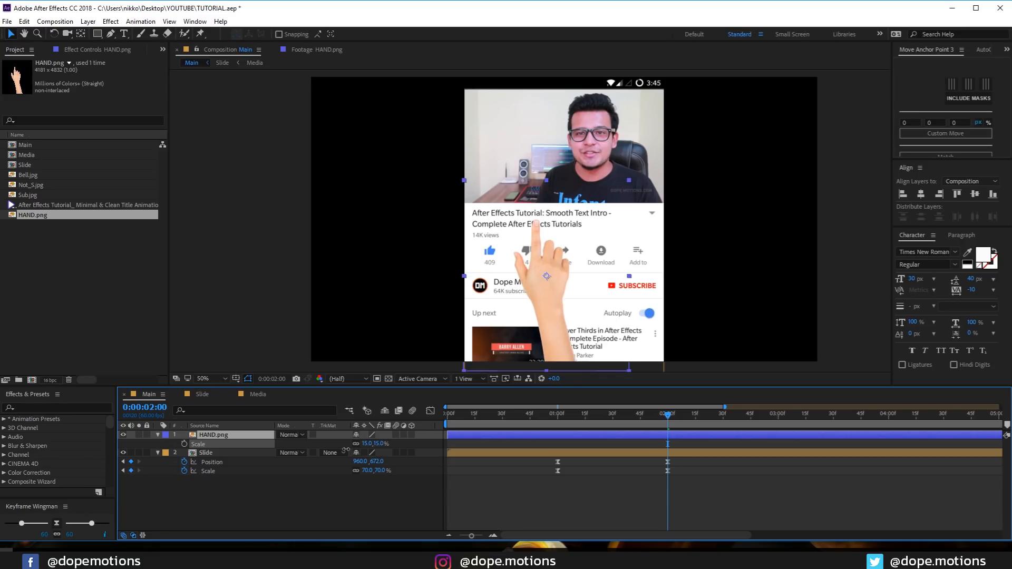
# Step: Move the hand in the Main composition so its fingertip rests on the red Subscribe icon
pyautogui.moveTo(543, 287); pyautogui.dragTo(619, 349)
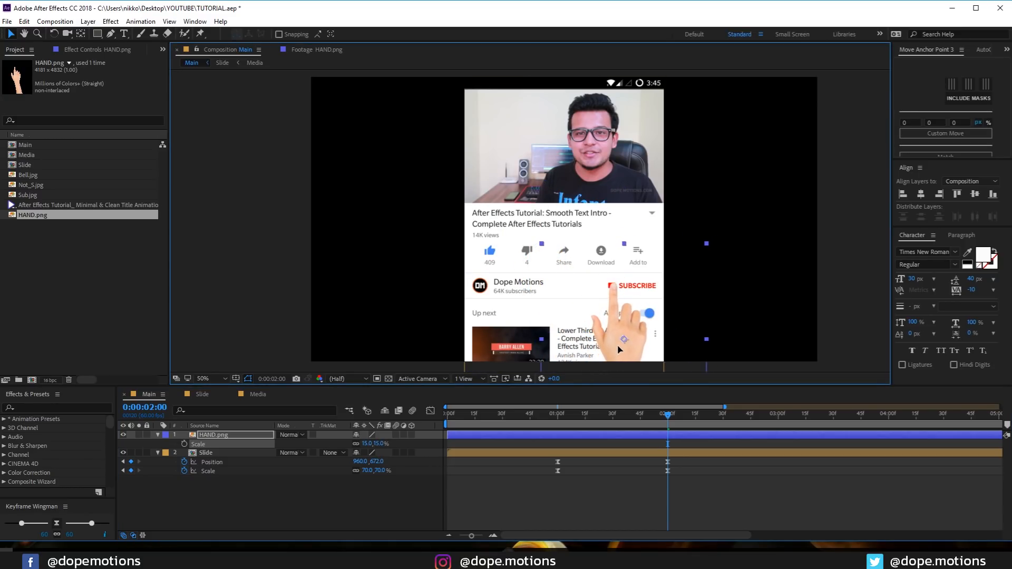
pyautogui.click(613, 358)
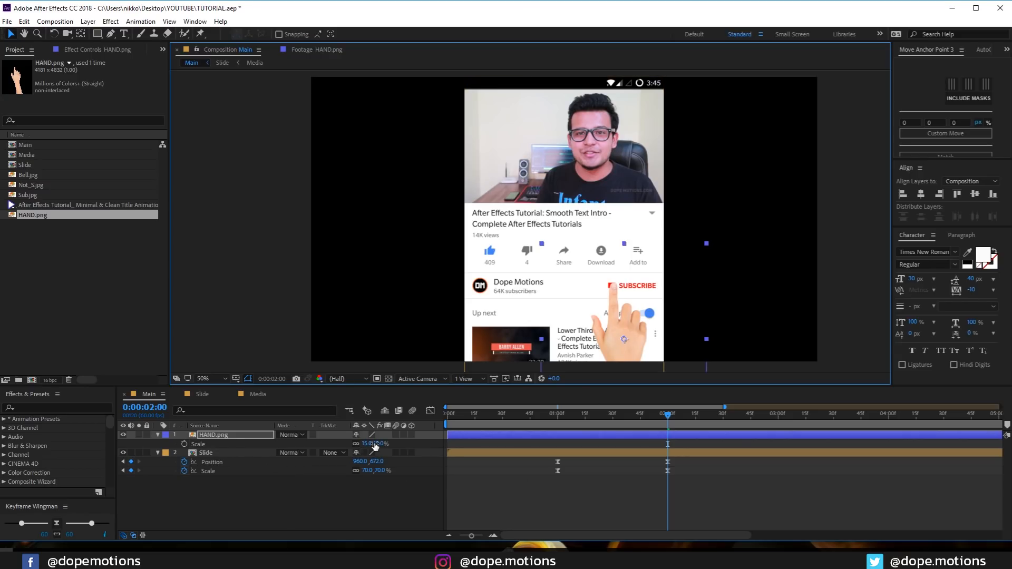
pyautogui.scroll(2, 624, 320)
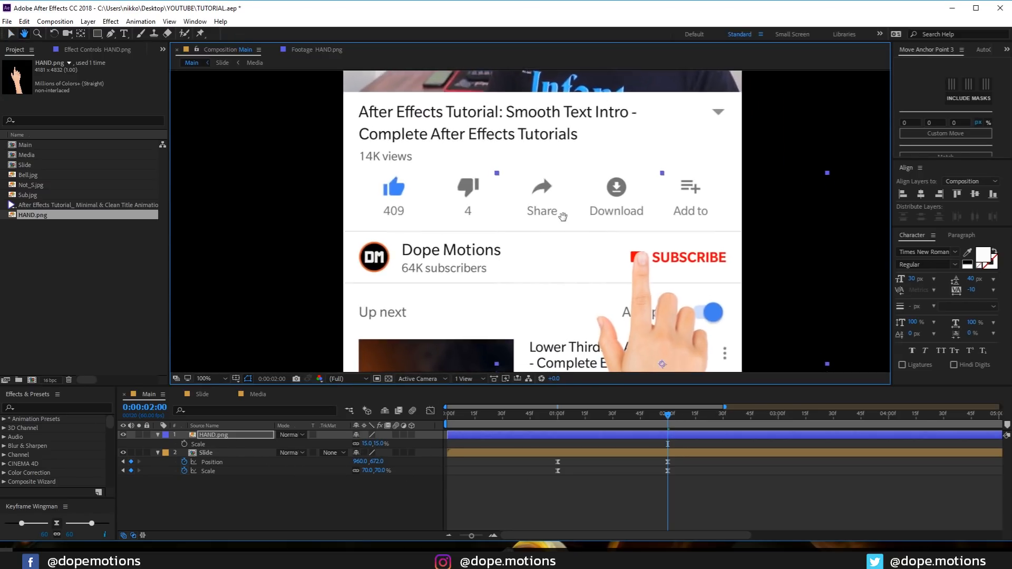
# Step: Fine-tune the hand on the Subscribe button at 0:00:02:45, keyframe its Position at 1178, 995, and return to 2 seconds
pyautogui.moveTo(683, 412); pyautogui.dragTo(751, 429)
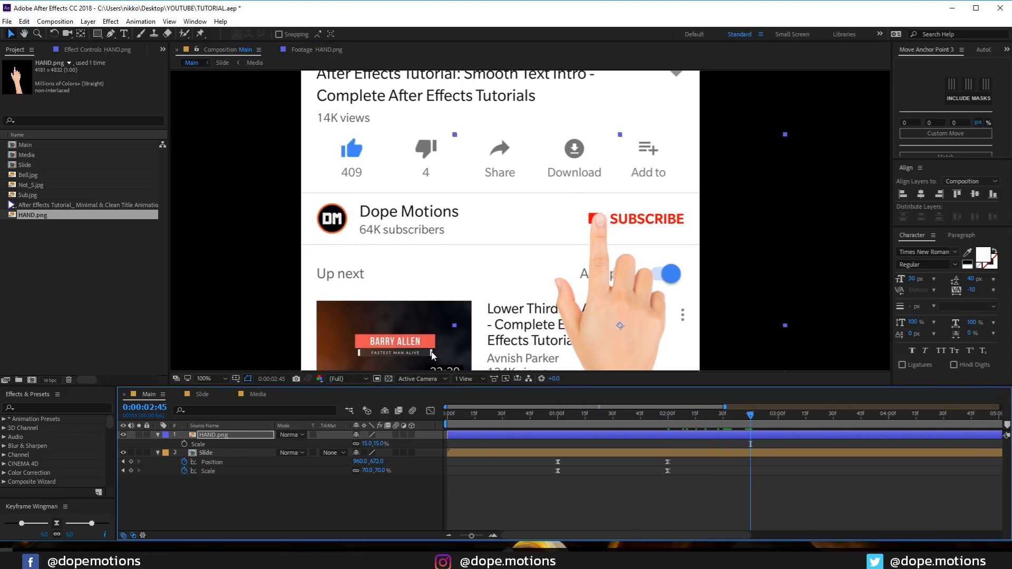
pyautogui.moveTo(632, 304)
pyautogui.mouseDown()
pyautogui.moveTo(645, 305)
pyautogui.moveTo(621, 310)
pyautogui.mouseUp()
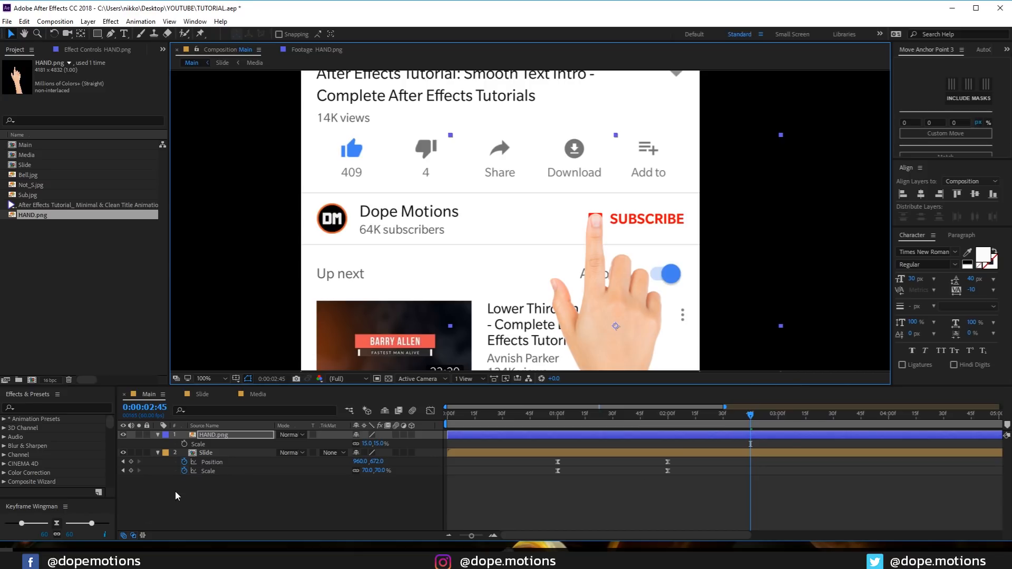
pyautogui.click(203, 440)
pyautogui.press('p')
pyautogui.click(184, 443)
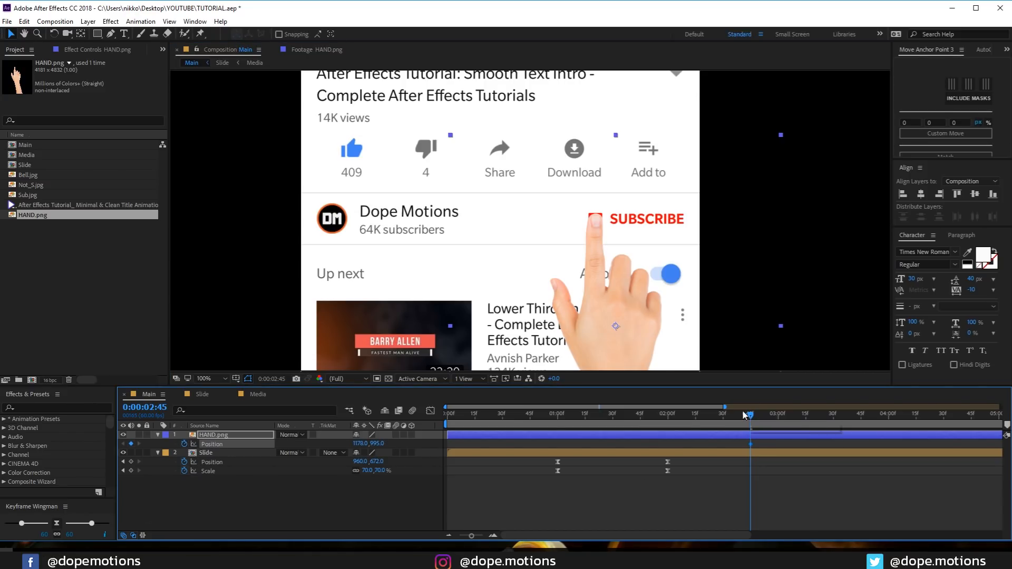
pyautogui.click(667, 417)
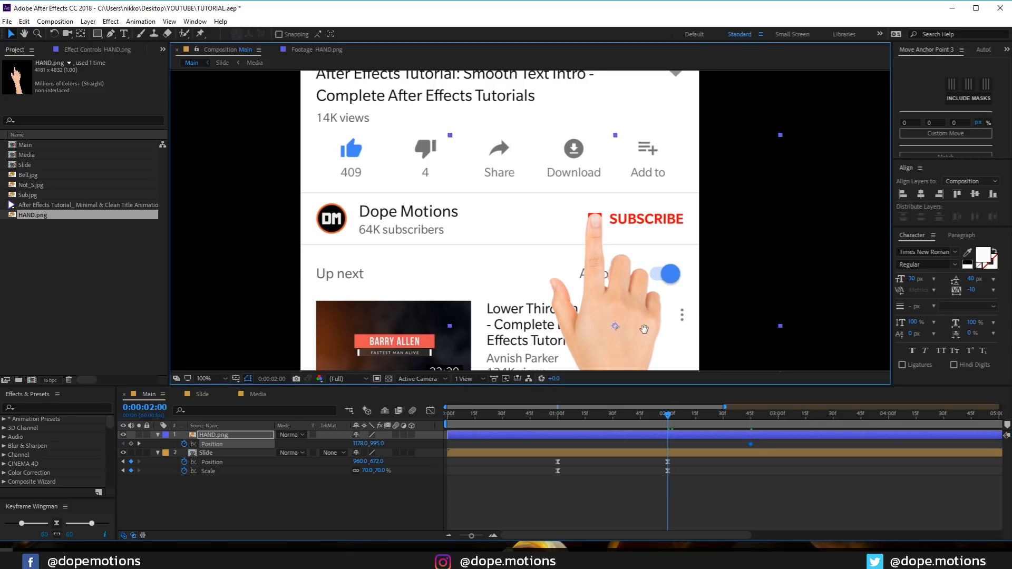
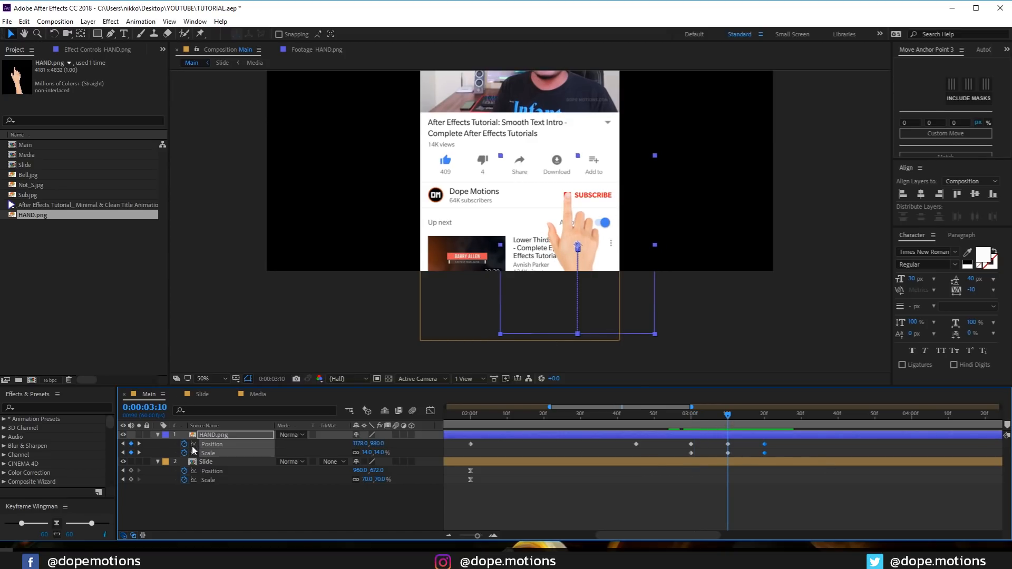
# Step: Compare the Main and Slide compositions at 0:00:03:10 and show the keyframes of the Slide and HAND.png layers
pyautogui.click(158, 434)
pyautogui.click(157, 443)
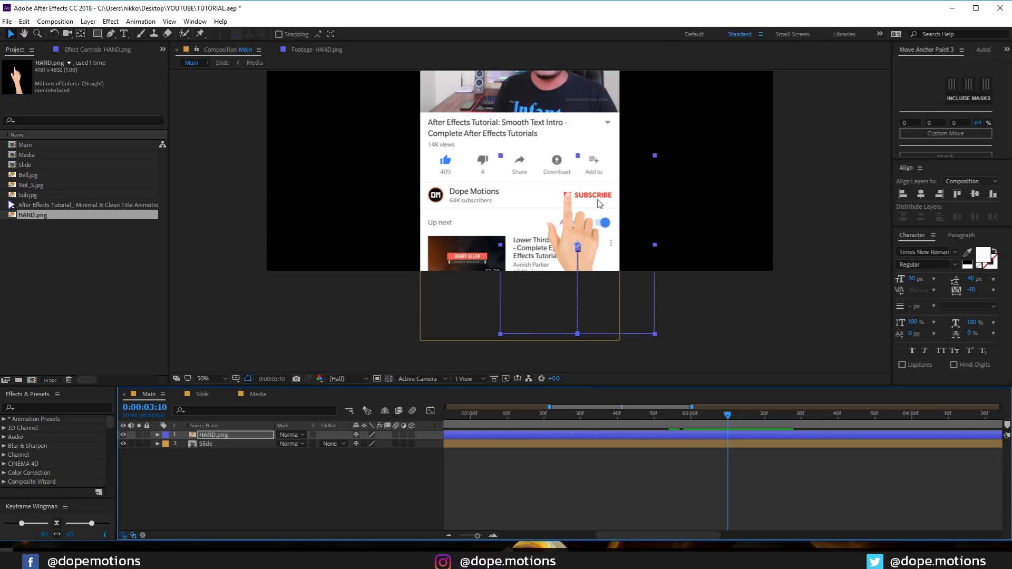
pyautogui.doubleClick(204, 444)
pyautogui.press('=')
pyautogui.press('=')
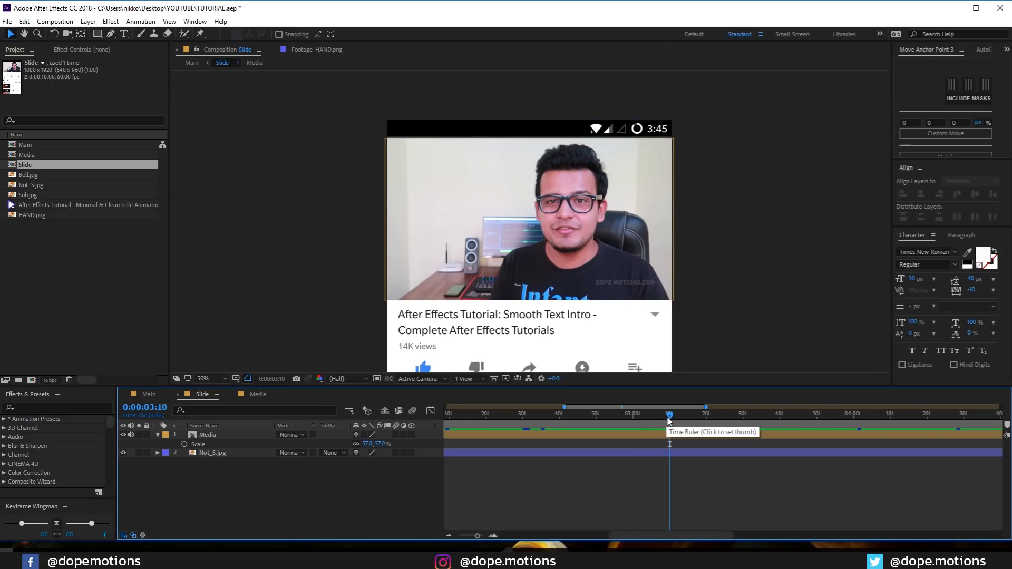
pyautogui.click(150, 394)
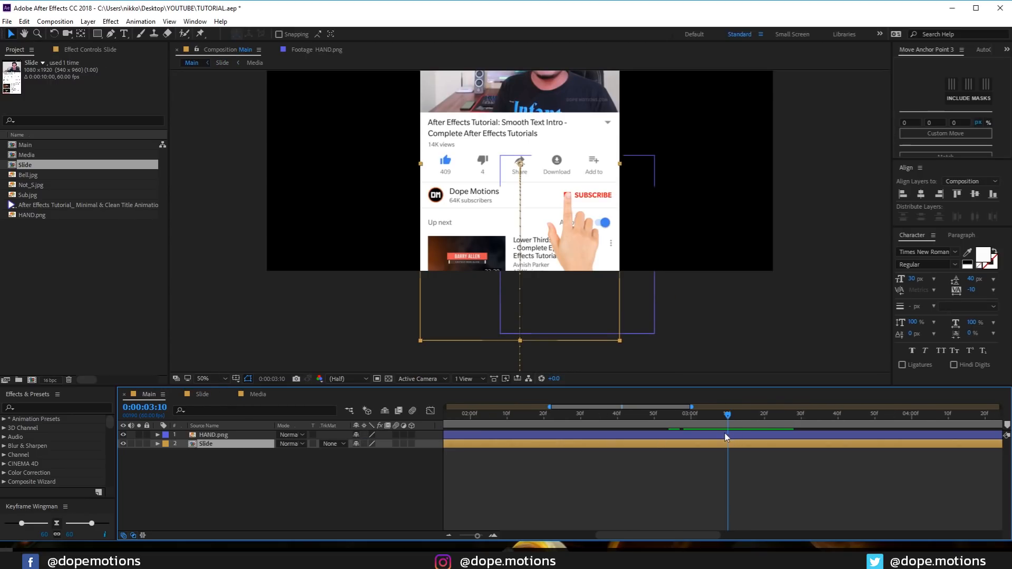
pyautogui.click(712, 445)
pyautogui.press('u')
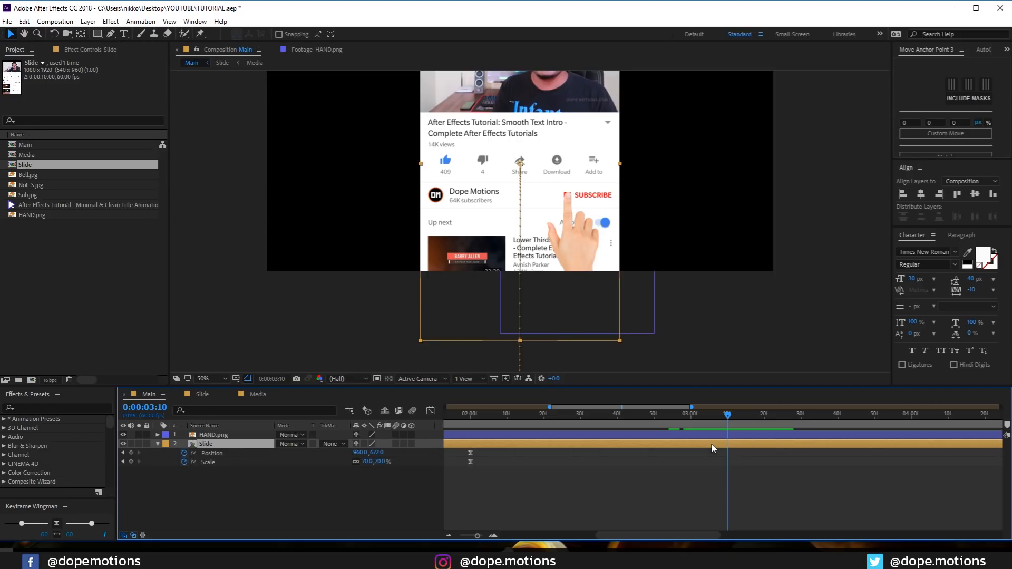
pyautogui.click(630, 435)
pyautogui.press('u')
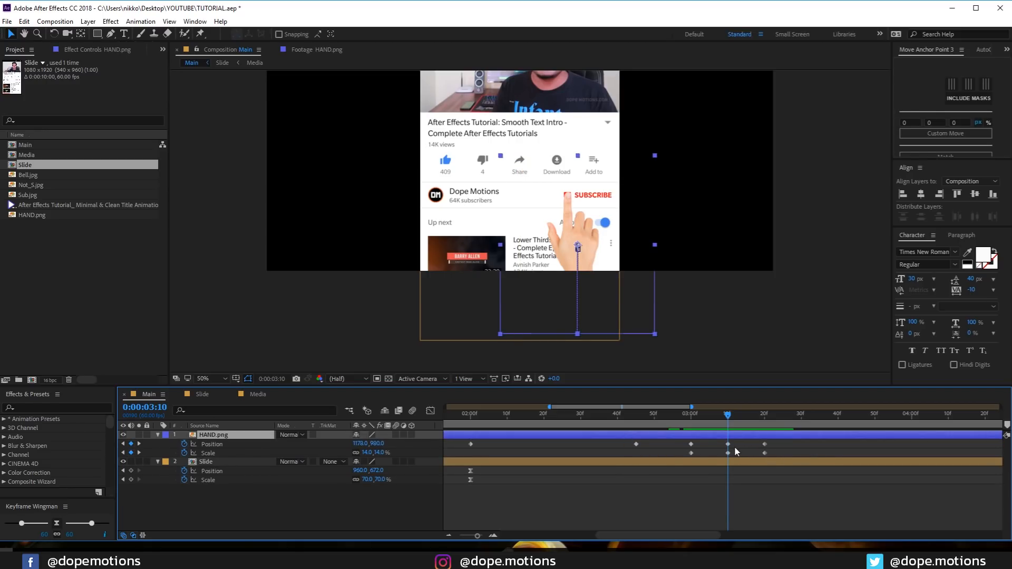
# Step: Add Sub.jpg to the Slide composition between the Media and Not_S.jpg layers
pyautogui.click(203, 395)
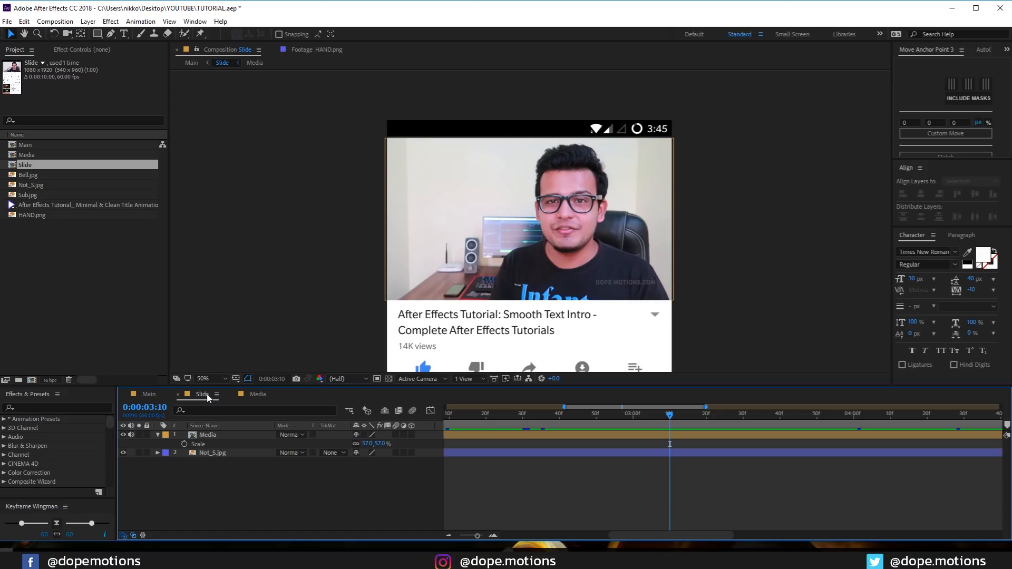
pyautogui.scroll(-4, 467, 262)
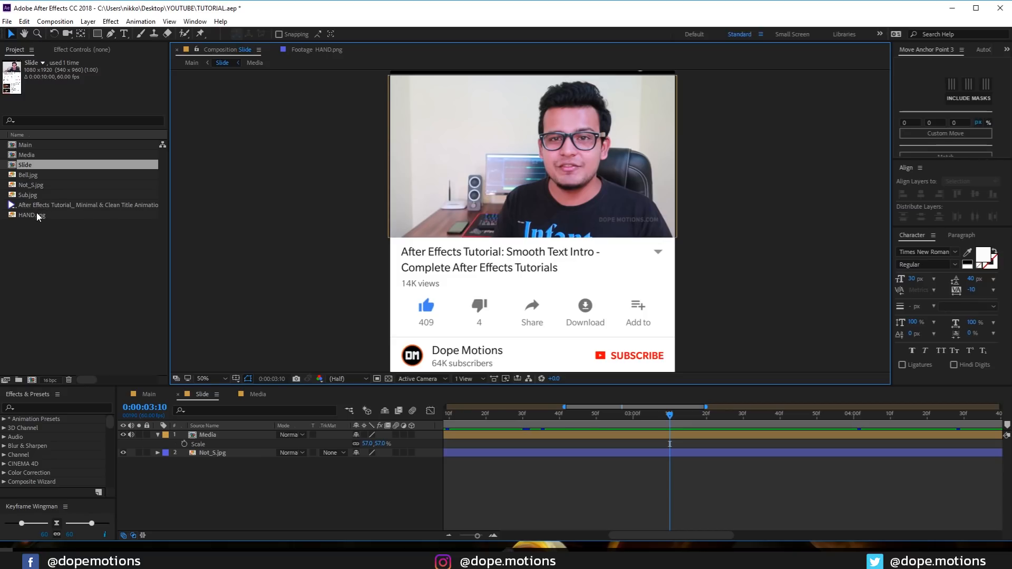
pyautogui.moveTo(30, 196); pyautogui.dragTo(217, 454)
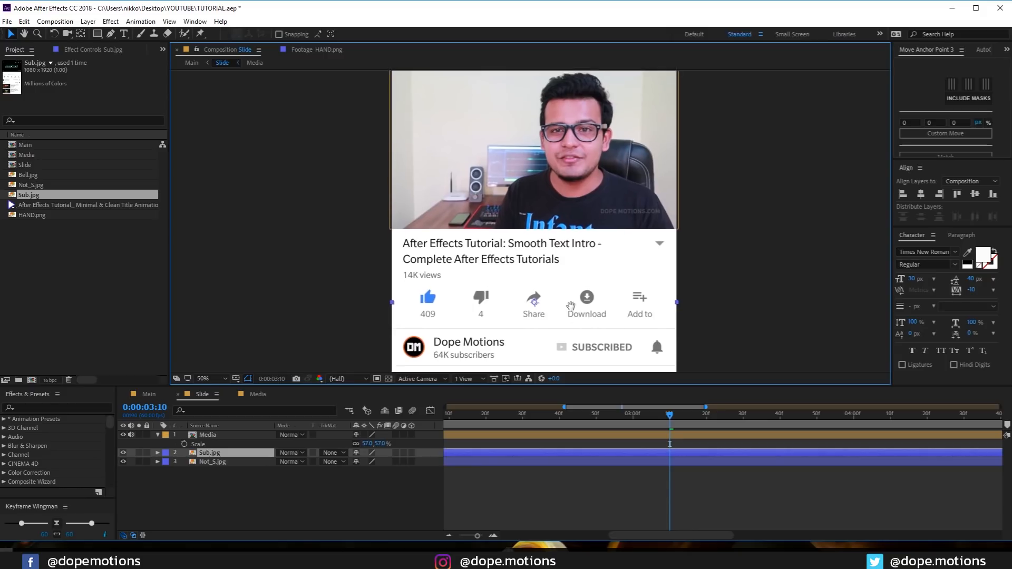
# Step: Mask Sub.jpg with a rectangle around the SUBSCRIBED label and bell, and trim the layer's start to 0:00:03:10
pyautogui.moveTo(573, 336); pyautogui.dragTo(583, 282)
pyautogui.click(97, 33)
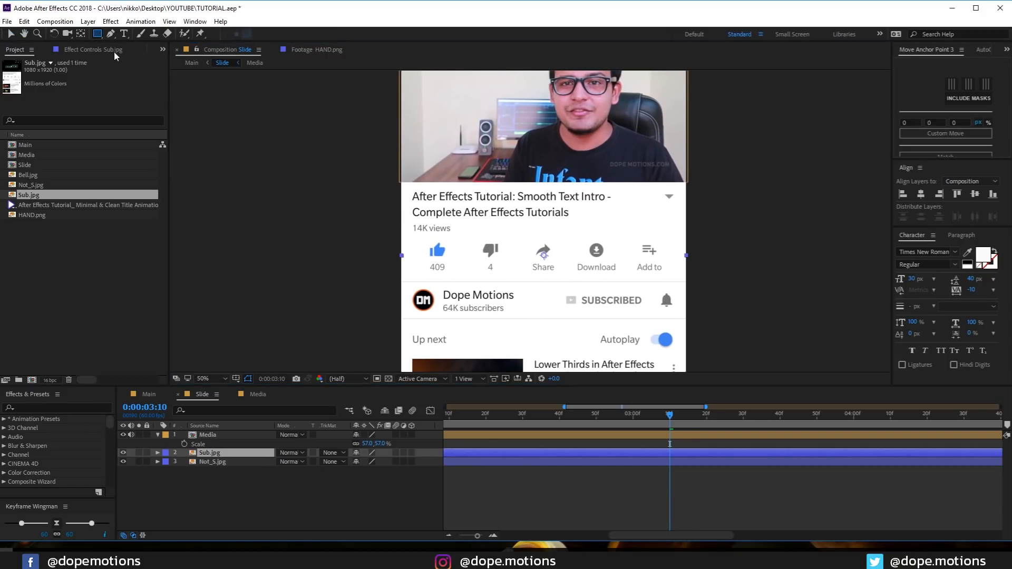
pyautogui.moveTo(555, 285); pyautogui.dragTo(702, 317)
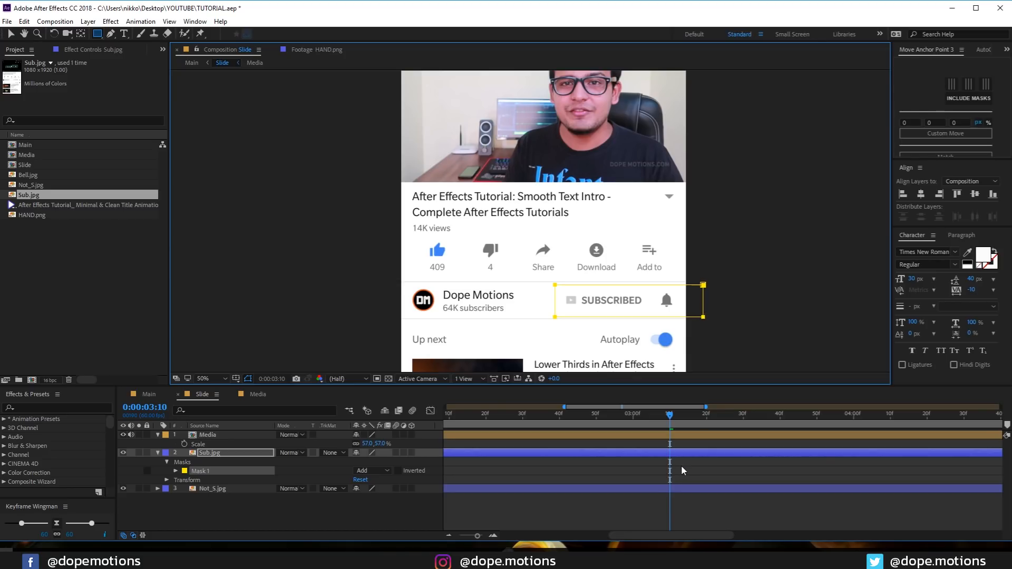
pyautogui.hotkey('alt', '[')
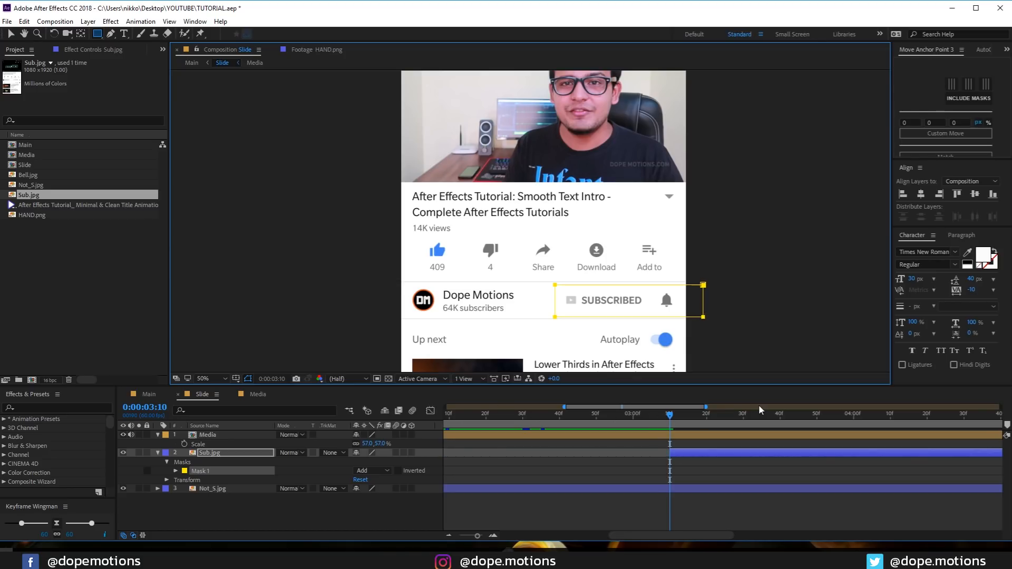
# Step: Check the switch to SUBSCRIBED against the hand's tap in Main and change Sub.jpg's start in Slide to 0:00:03:12
pyautogui.moveTo(670, 414)
pyautogui.mouseDown()
pyautogui.moveTo(640, 416)
pyautogui.moveTo(655, 427)
pyautogui.mouseUp()
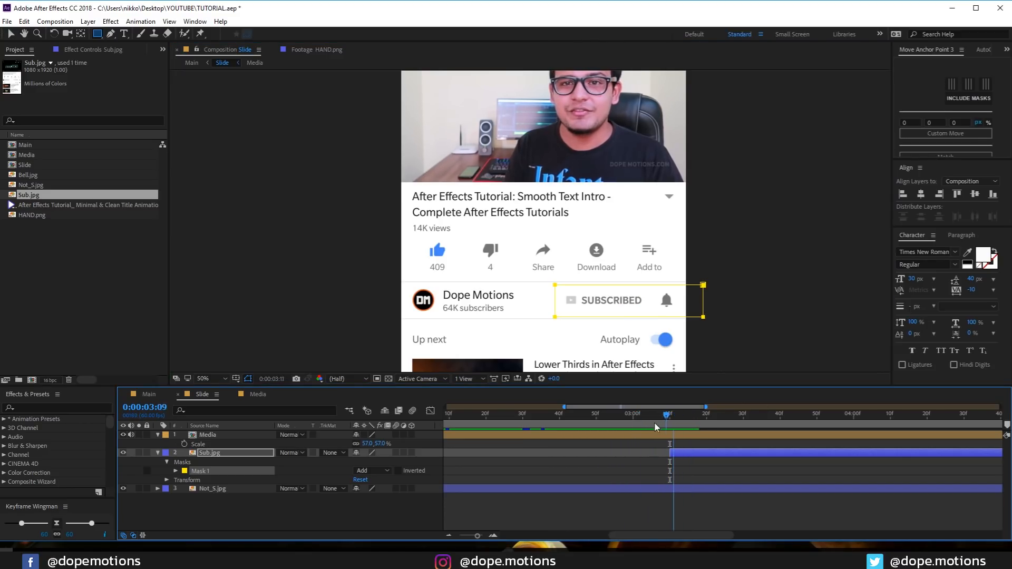
pyautogui.press('space')
pyautogui.click(147, 395)
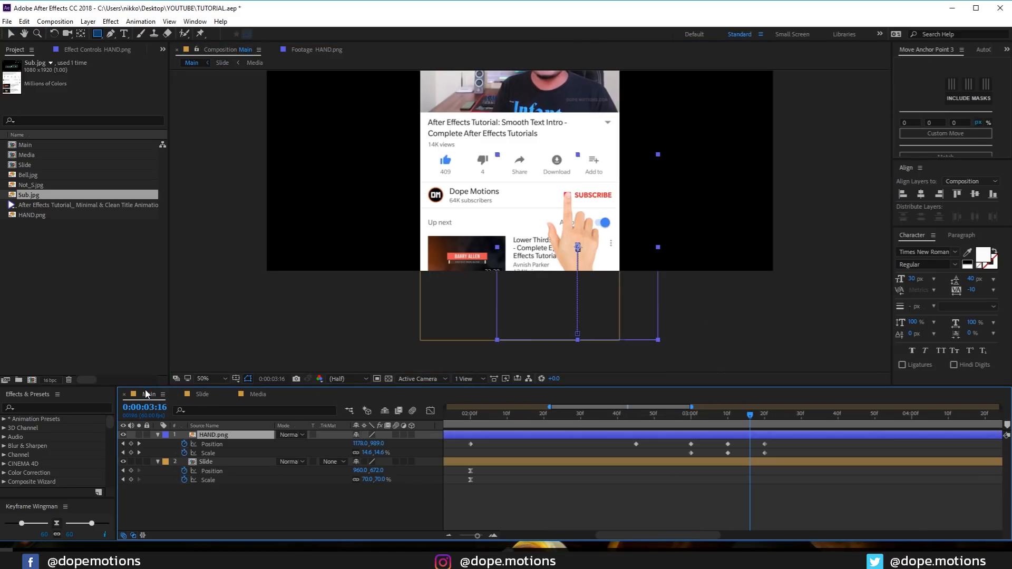
pyautogui.moveTo(733, 421)
pyautogui.mouseDown()
pyautogui.moveTo(718, 425)
pyautogui.moveTo(755, 424)
pyautogui.moveTo(723, 429)
pyautogui.moveTo(747, 428)
pyautogui.moveTo(728, 429)
pyautogui.moveTo(736, 431)
pyautogui.mouseUp()
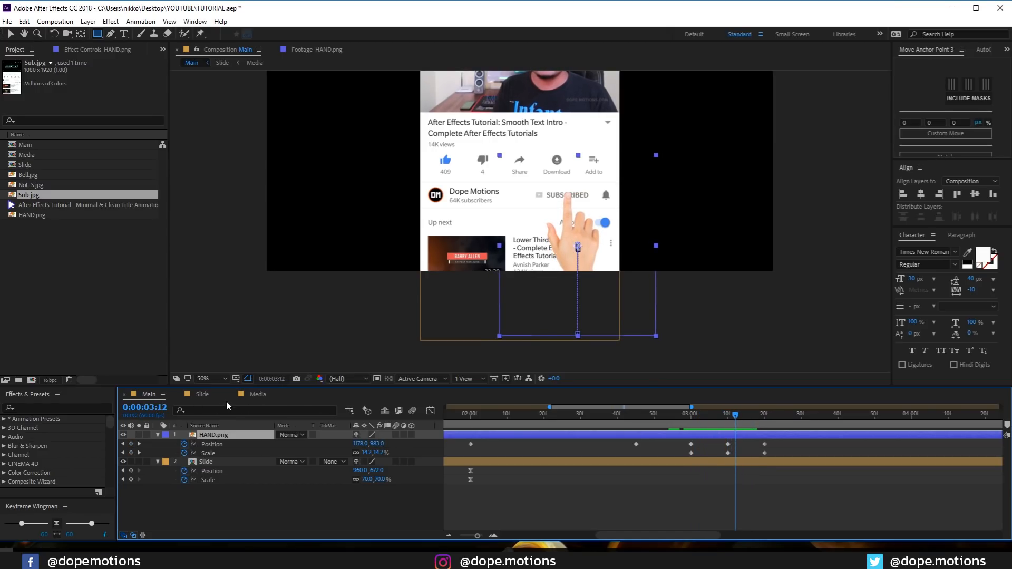
pyautogui.click(206, 395)
pyautogui.click(676, 451)
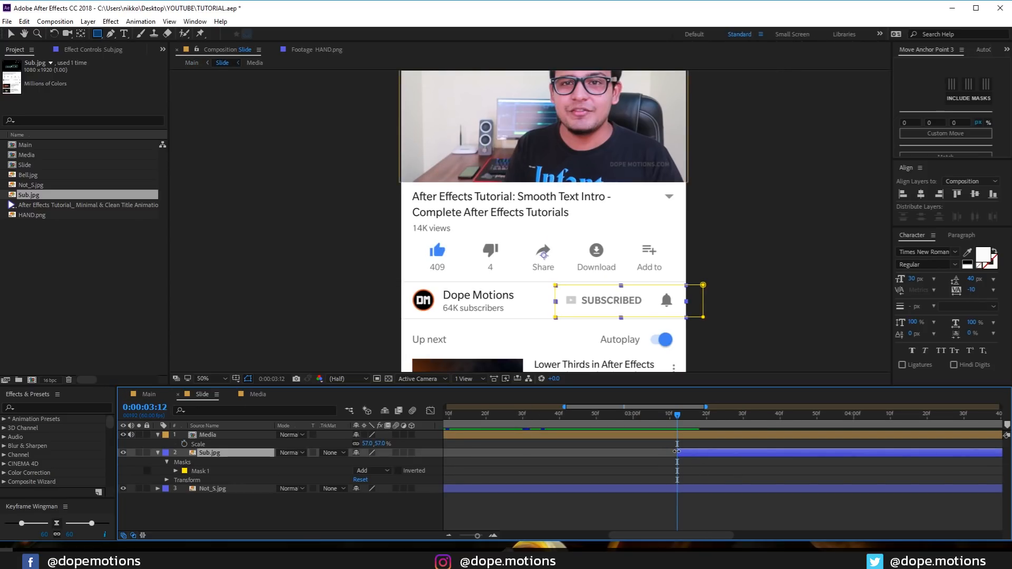
pyautogui.moveTo(679, 424)
pyautogui.mouseDown()
pyautogui.moveTo(667, 424)
pyautogui.moveTo(684, 424)
pyautogui.mouseUp()
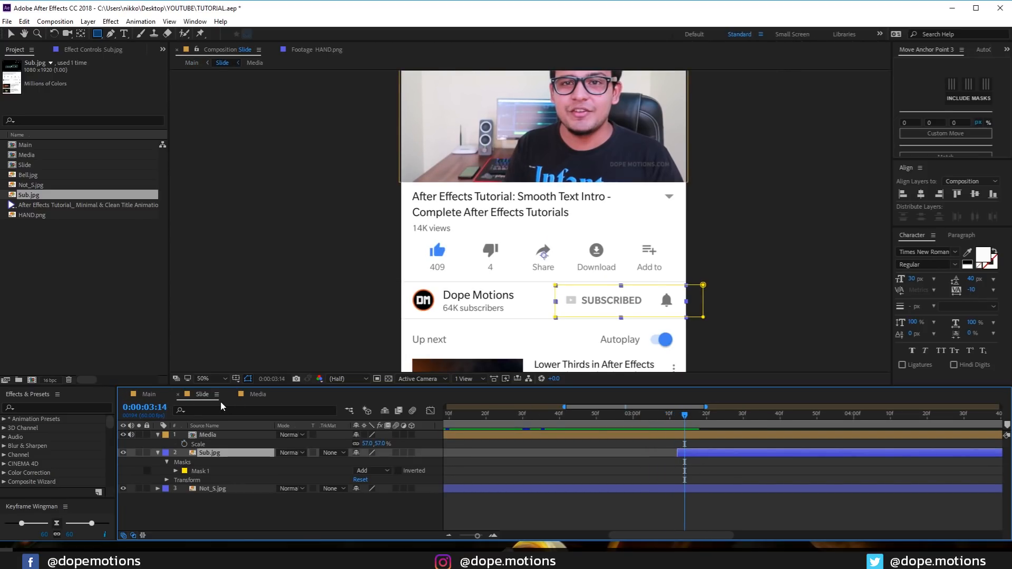
# Step: Preview the hand's tap and the switch to SUBSCRIBED in the Main composition up to 0:00:03:20
pyautogui.click(157, 399)
pyautogui.click(677, 416)
pyautogui.press('space')
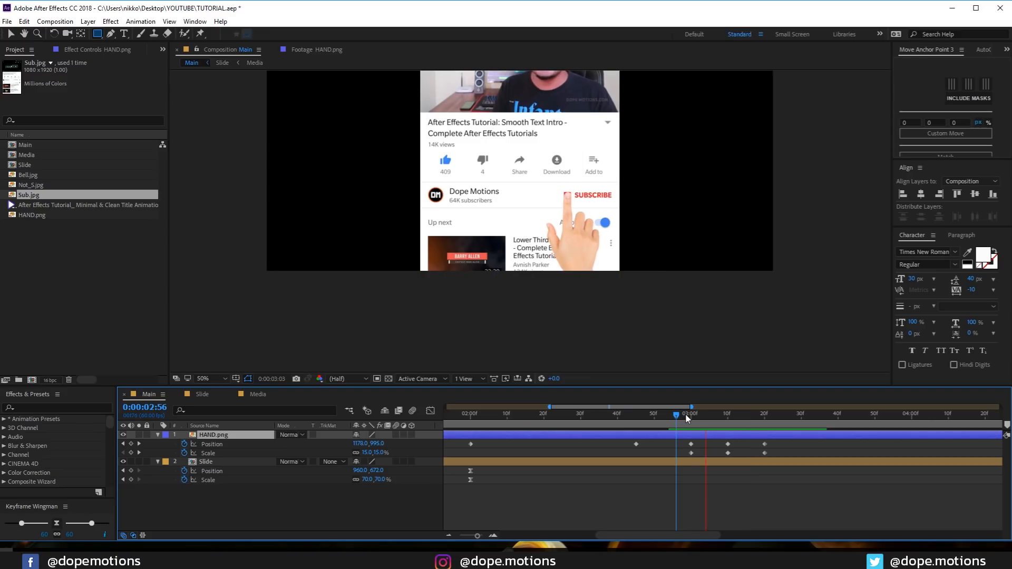
pyautogui.click(687, 416)
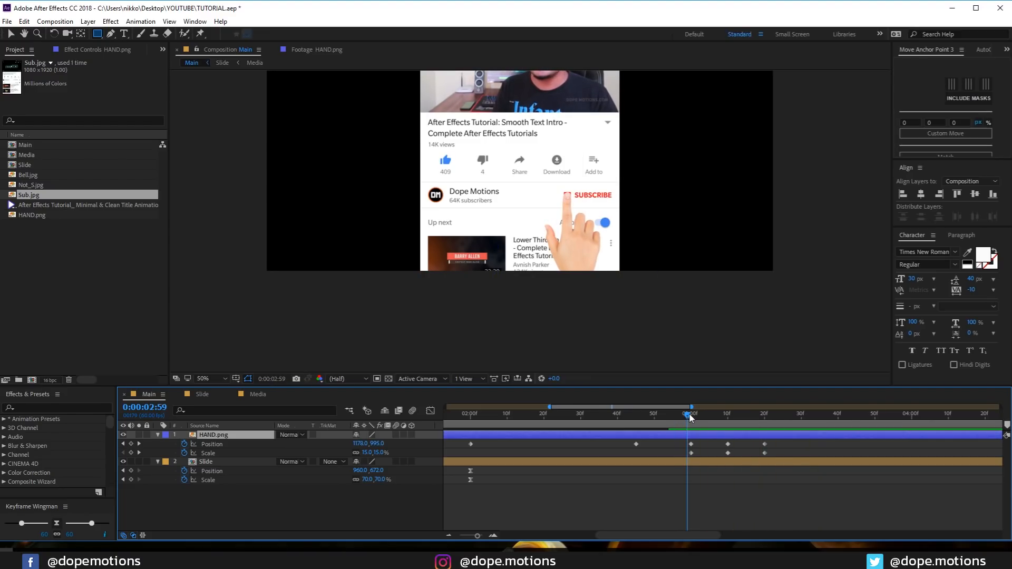
pyautogui.moveTo(689, 417); pyautogui.dragTo(765, 425)
# Step: Add a Position keyframe to HAND.png at 0:00:03:30 that holds the hand at 1178, 995
pyautogui.moveTo(702, 473); pyautogui.dragTo(553, 478)
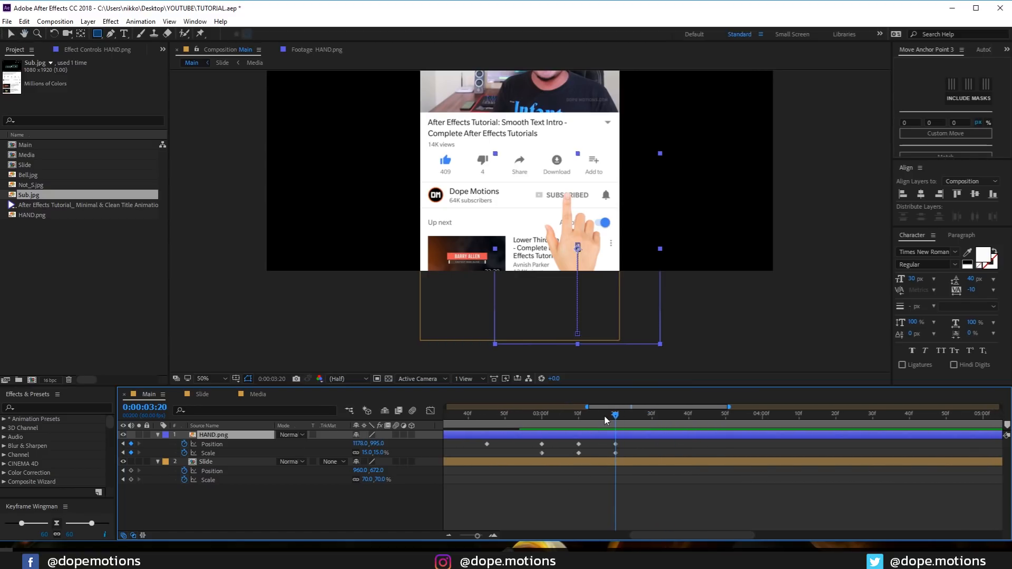
pyautogui.moveTo(622, 419); pyautogui.dragTo(654, 431)
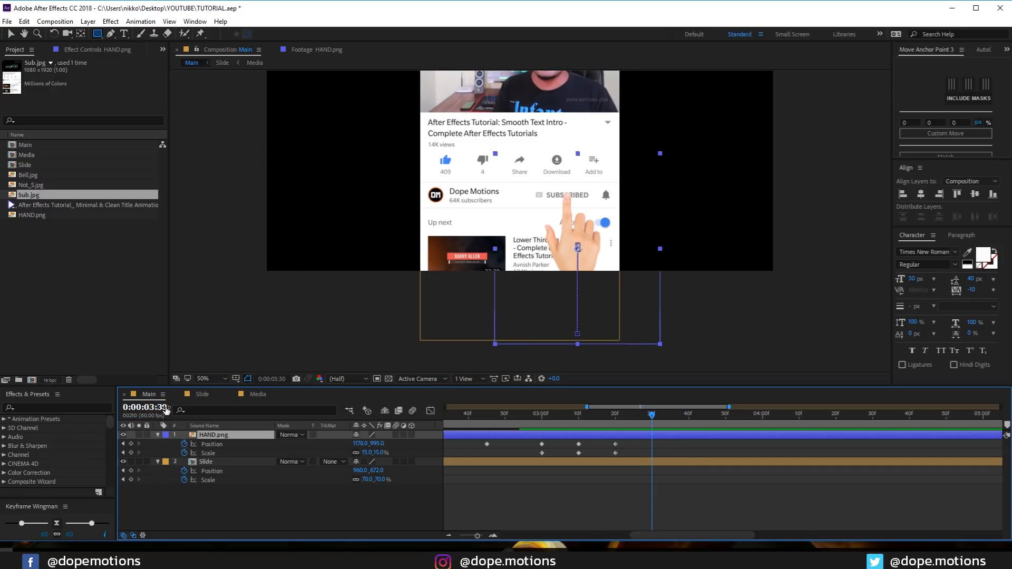
pyautogui.click(131, 445)
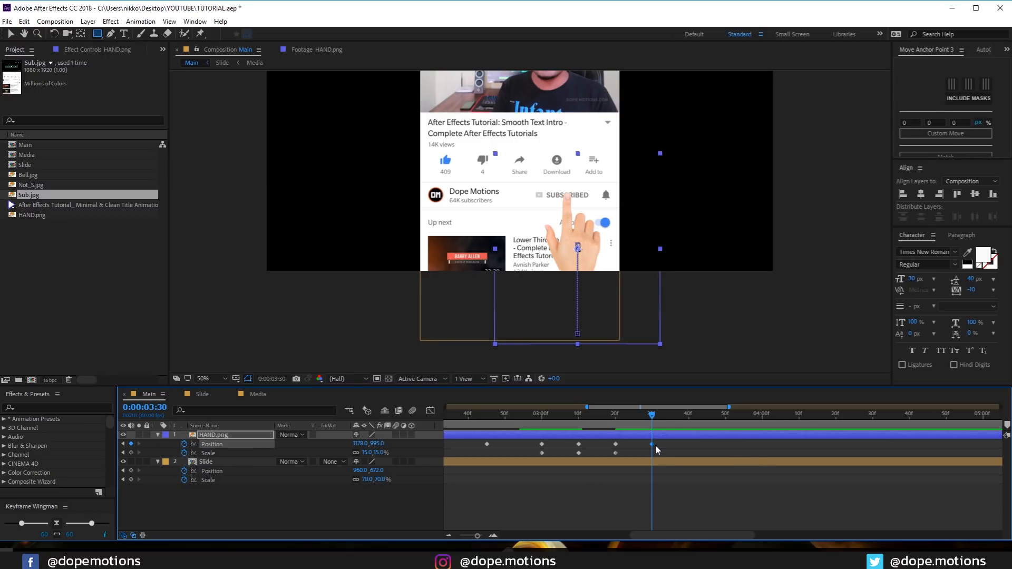
# Step: At 0:00:03:50, move the hand horizontally onto the bell icon, giving it a Position of 1326, 995
pyautogui.moveTo(652, 420); pyautogui.dragTo(725, 421)
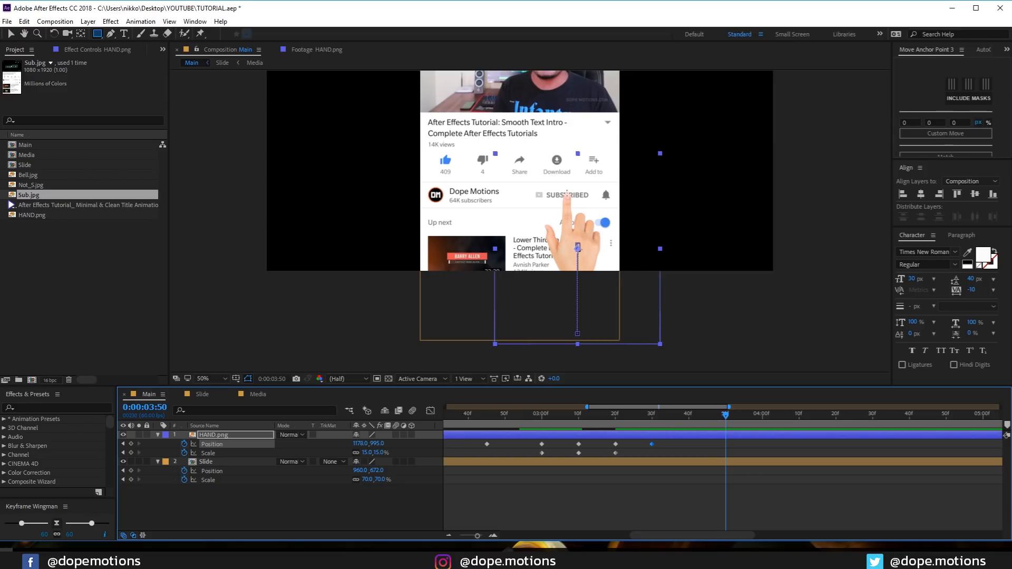
pyautogui.scroll(2, 567, 195)
pyautogui.press('v')
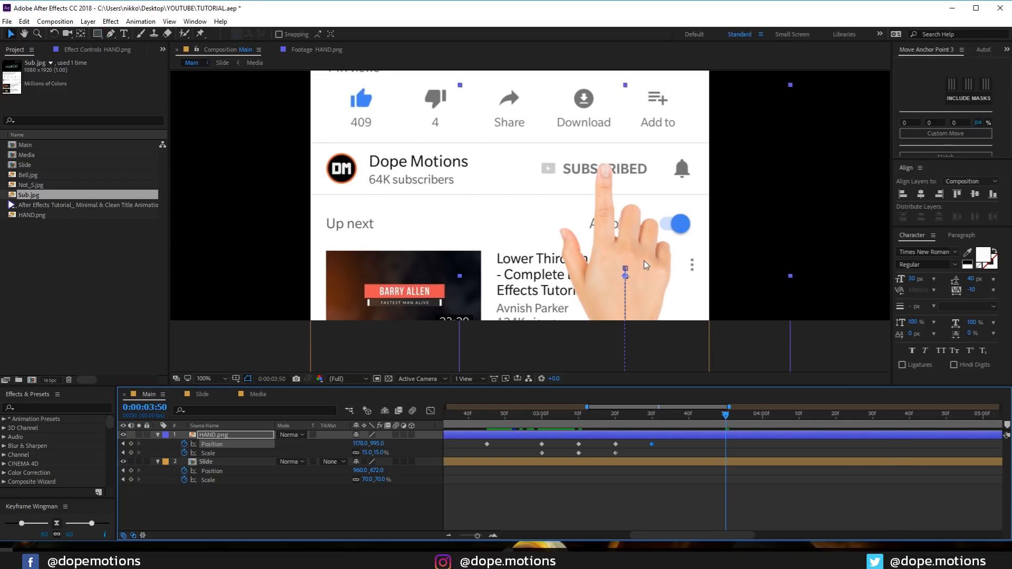
pyautogui.moveTo(639, 266); pyautogui.dragTo(716, 261)
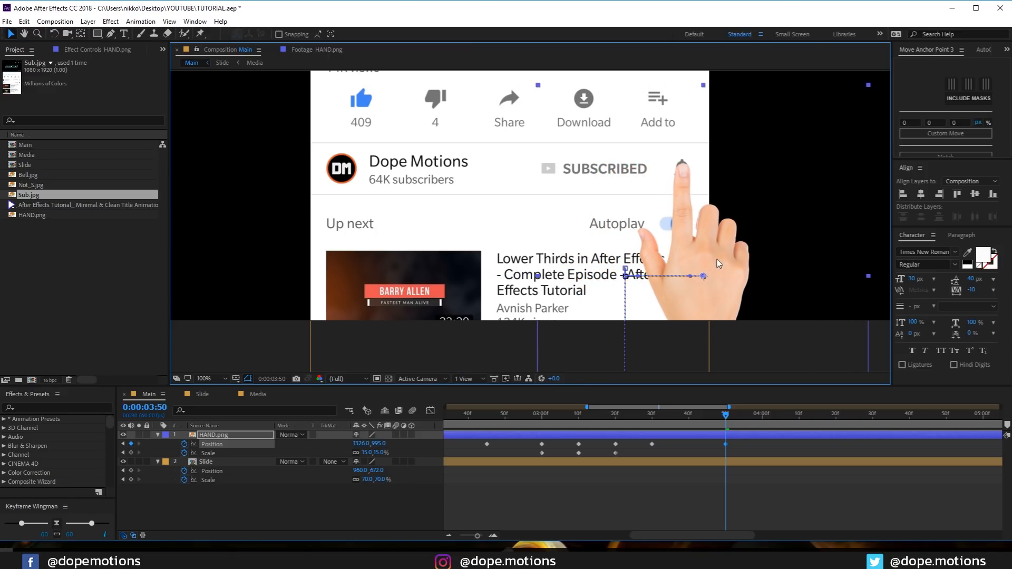
# Step: Copy HAND.png's three Scale keyframes from the Subscribe tap and paste them starting at 0:00:03:50
pyautogui.moveTo(727, 409); pyautogui.dragTo(765, 419)
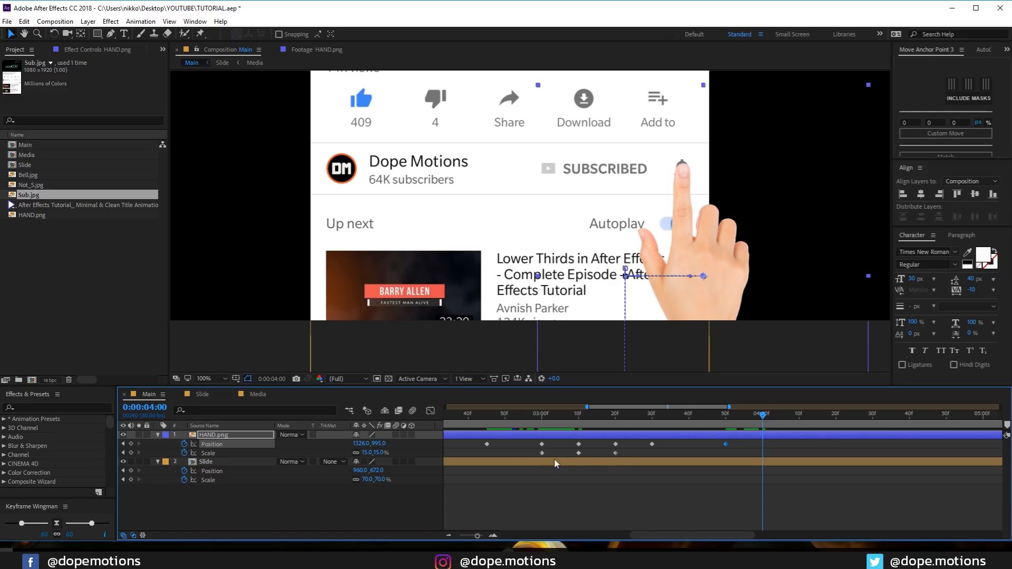
pyautogui.click(727, 416)
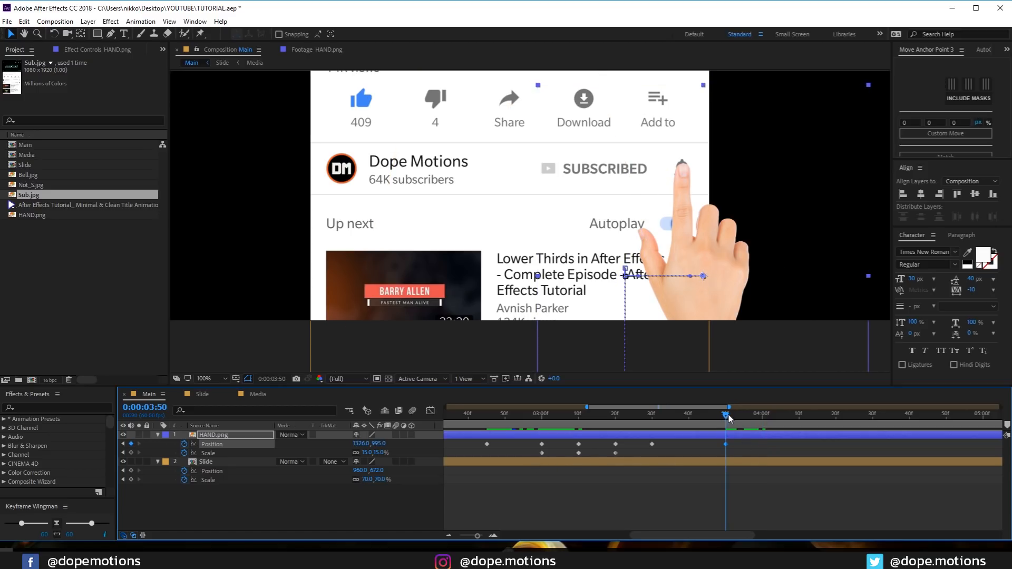
pyautogui.moveTo(525, 450); pyautogui.dragTo(630, 460)
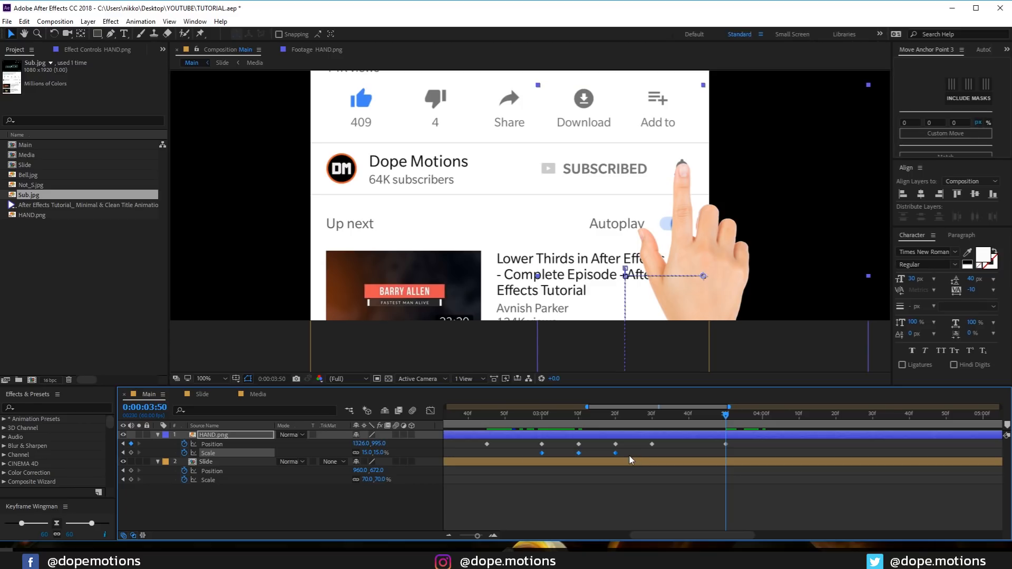
# Step: Duplicate HAND.png's 0:00:03:50 Position keyframe at 0:00:04:10 so the hand returns to 1326, 995
pyautogui.moveTo(726, 418); pyautogui.dragTo(799, 418)
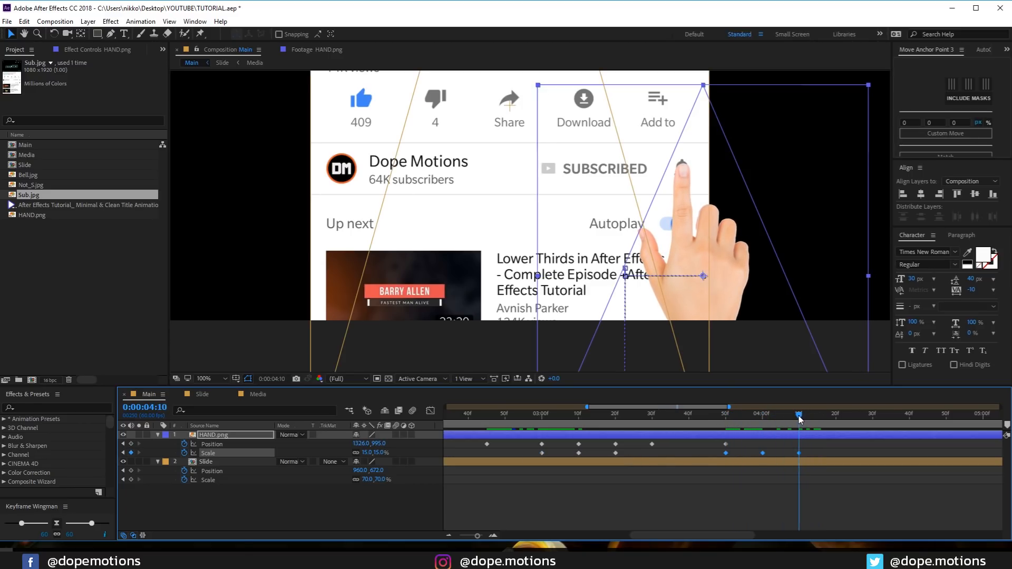
pyautogui.click(725, 444)
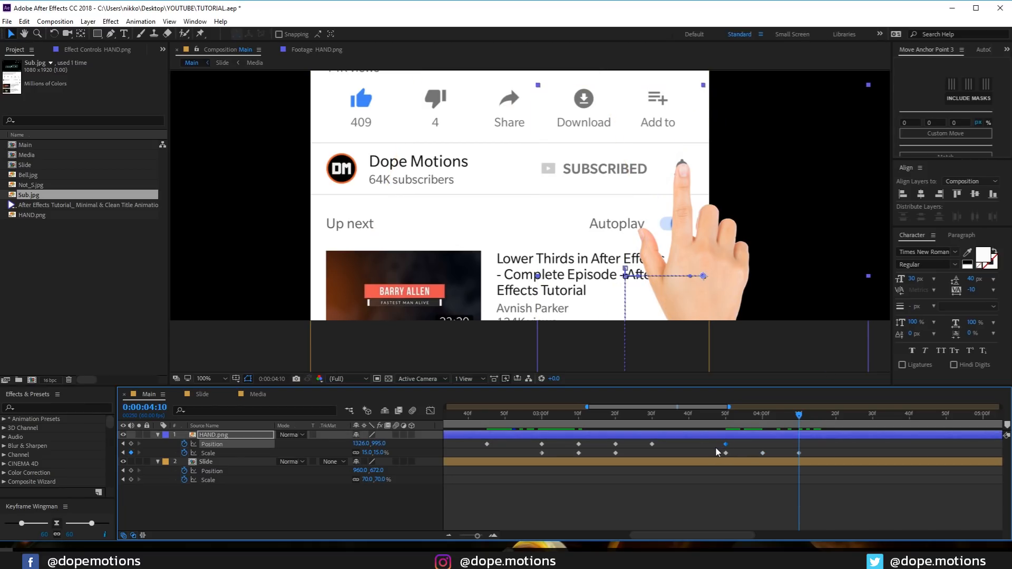
pyautogui.hotkey('ctrl', 'c')
pyautogui.hotkey('ctrl', 'v')
# Step: At 0:00:04:00, nudge the hand up onto the bell, giving HAND.png a Position of 1324, 976
pyautogui.moveTo(799, 415); pyautogui.dragTo(763, 419)
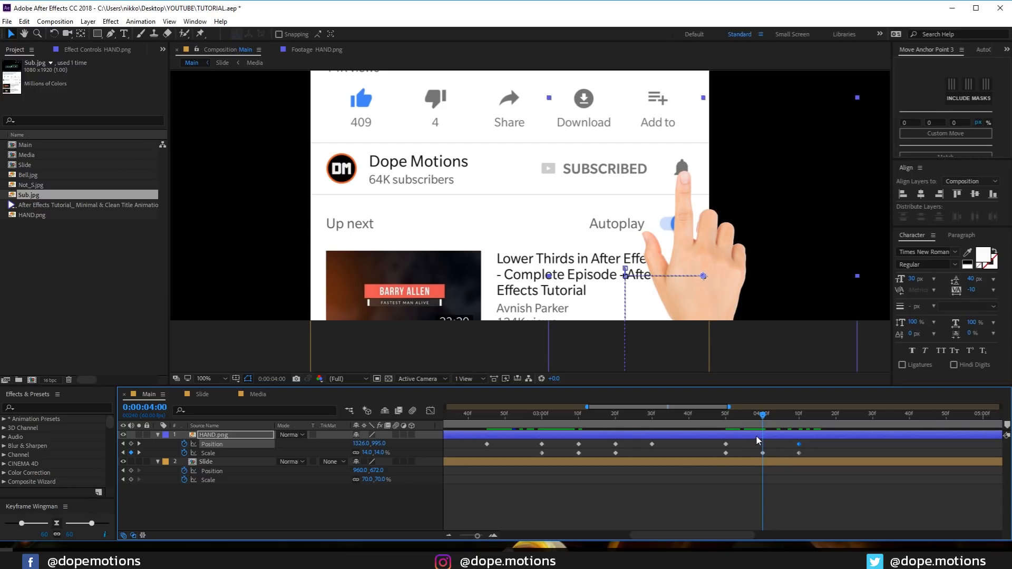
pyautogui.press('Up')
pyautogui.press('Up')
pyautogui.press('Up')
pyautogui.press('Up')
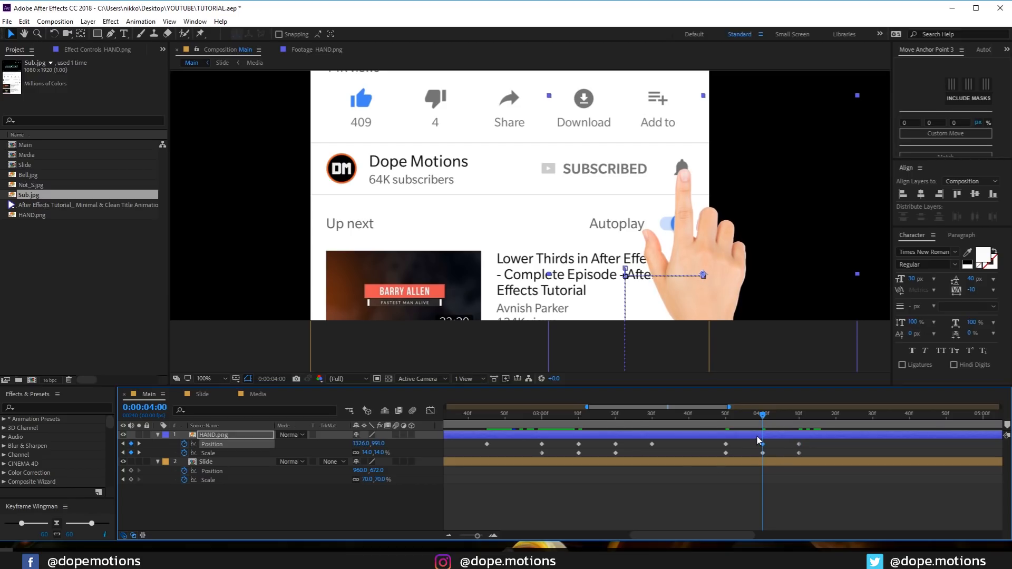
pyautogui.press('Up')
pyautogui.press('Up')
pyautogui.press('Up')
pyautogui.press('Up')
pyautogui.press('Up')
pyautogui.press('Up')
pyautogui.press('Up')
pyautogui.press('Up')
pyautogui.press('Up')
pyautogui.press('Up')
pyautogui.press('Up')
pyautogui.press('Up')
pyautogui.press('Up')
pyautogui.press('Up')
pyautogui.press('Up')
pyautogui.press('Up')
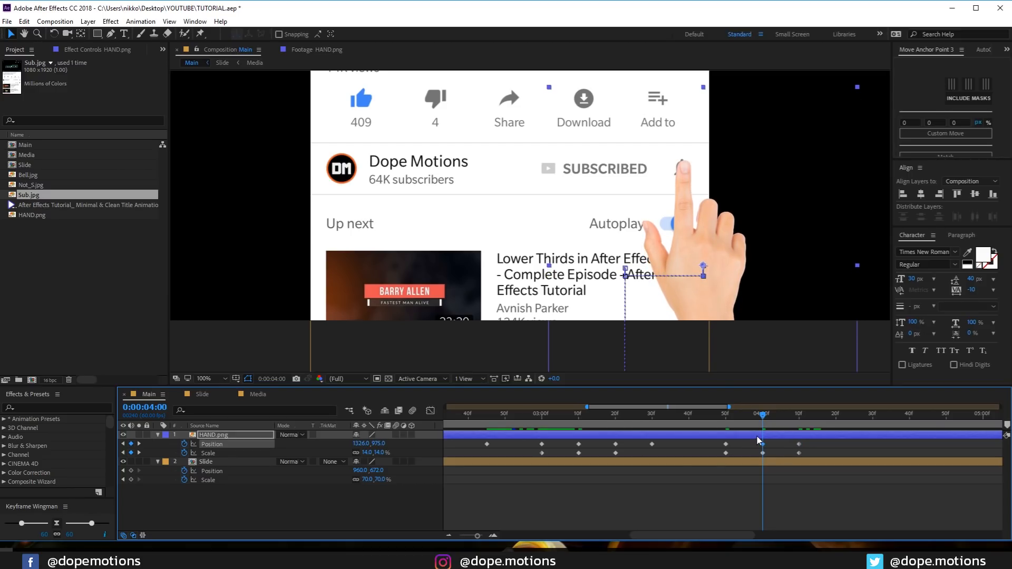
pyautogui.press('Left')
pyautogui.press('Left')
pyautogui.press('Down')
pyautogui.click(712, 443)
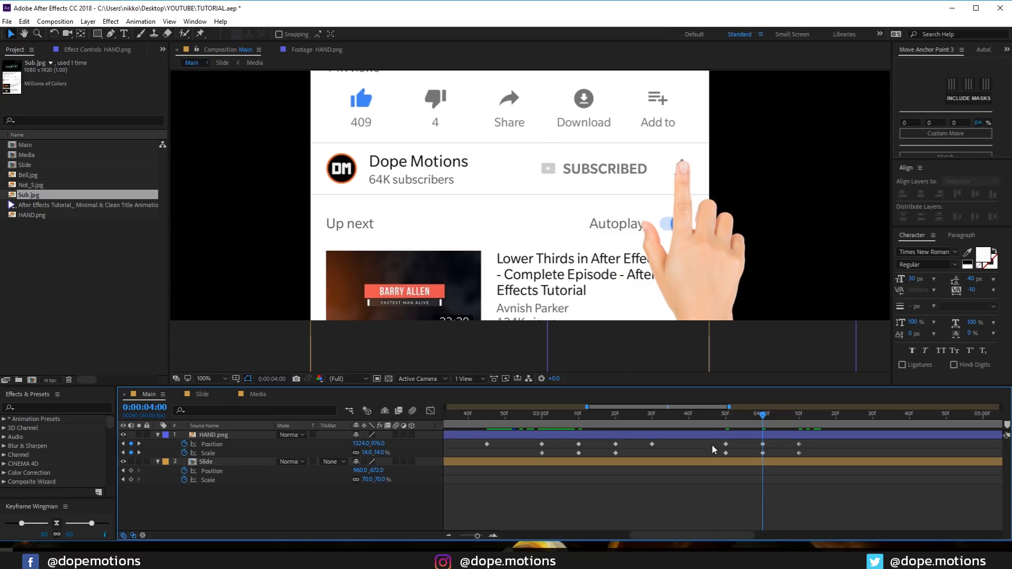
# Step: In the Slide composition, add Bell.jpg directly above Sub.jpg and mask it with a rectangle around the ringing bell icon
pyautogui.moveTo(763, 416)
pyautogui.mouseDown()
pyautogui.moveTo(727, 416)
pyautogui.moveTo(782, 421)
pyautogui.moveTo(722, 421)
pyautogui.moveTo(801, 418)
pyautogui.moveTo(728, 419)
pyautogui.moveTo(769, 415)
pyautogui.mouseUp()
pyautogui.press(',')
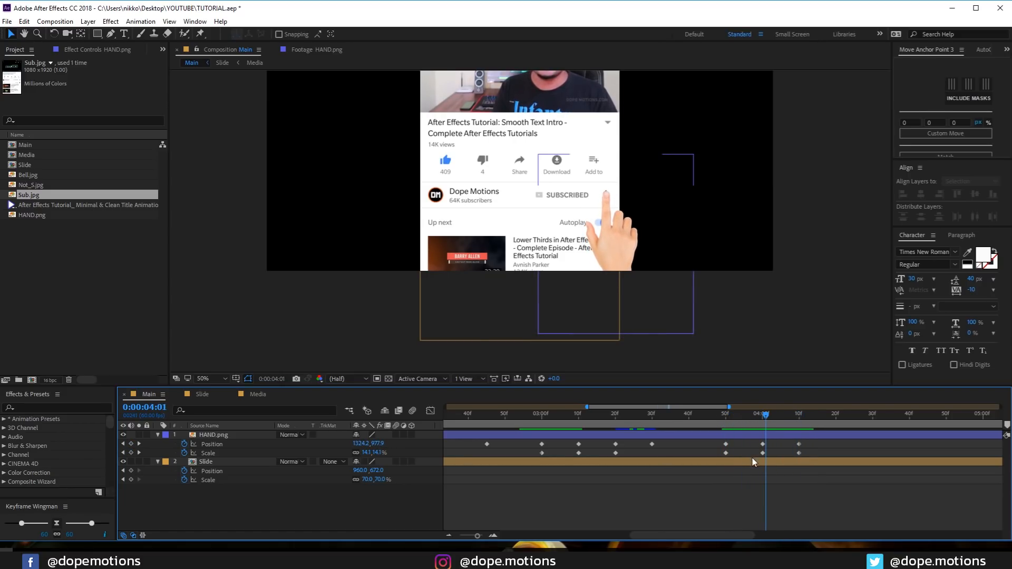
pyautogui.click(202, 394)
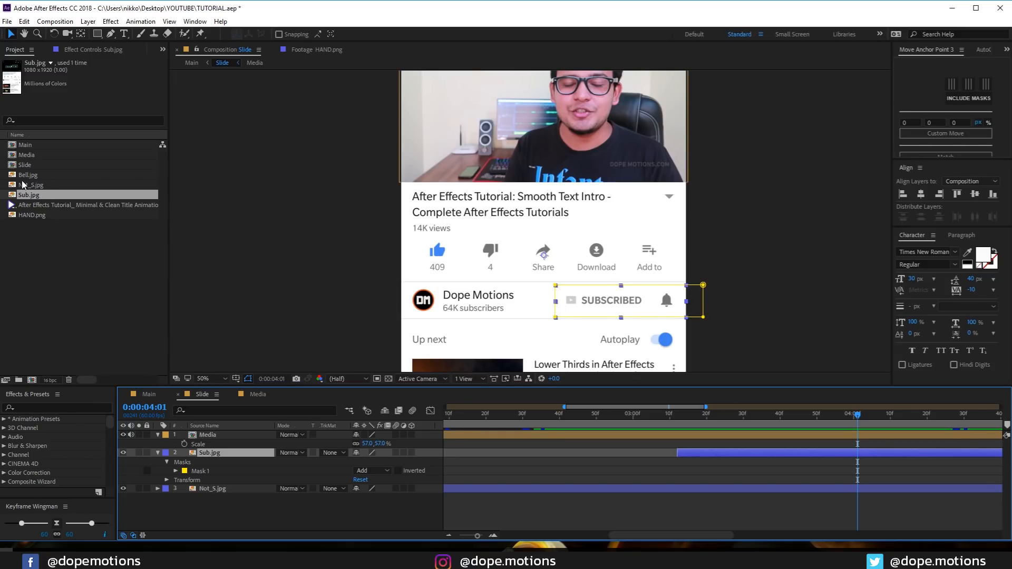
pyautogui.moveTo(23, 174); pyautogui.dragTo(206, 452)
pyautogui.click(95, 34)
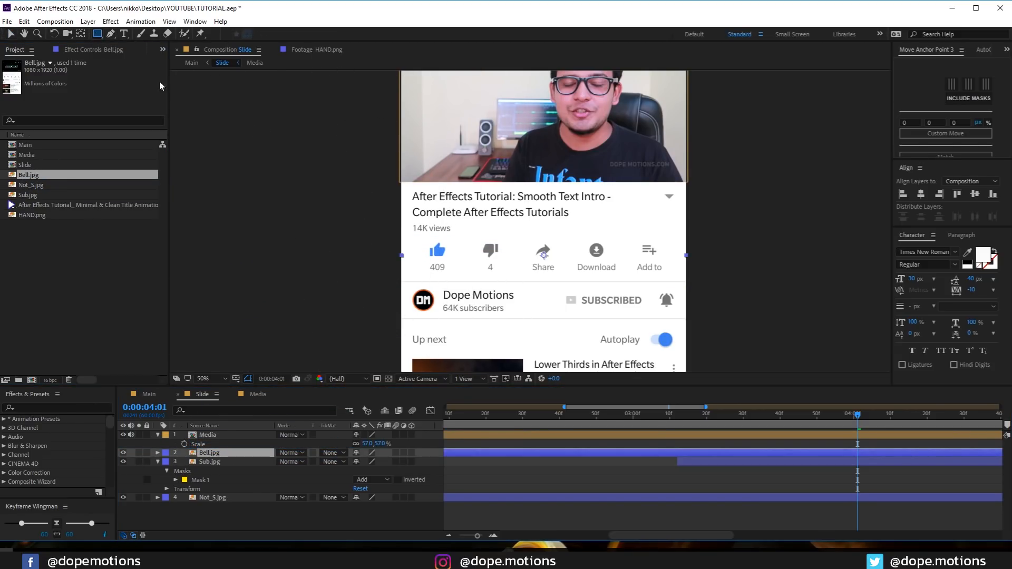
pyautogui.moveTo(653, 292); pyautogui.dragTo(694, 314)
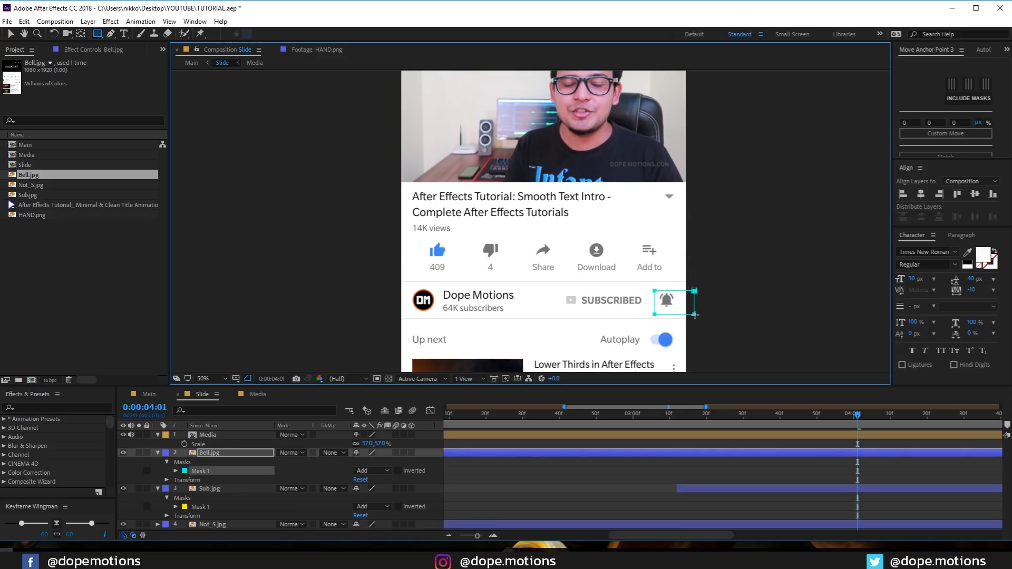
# Step: Trim the start of the Bell.jpg layer to 0:00:04:01
pyautogui.click(634, 486)
pyautogui.click(840, 451)
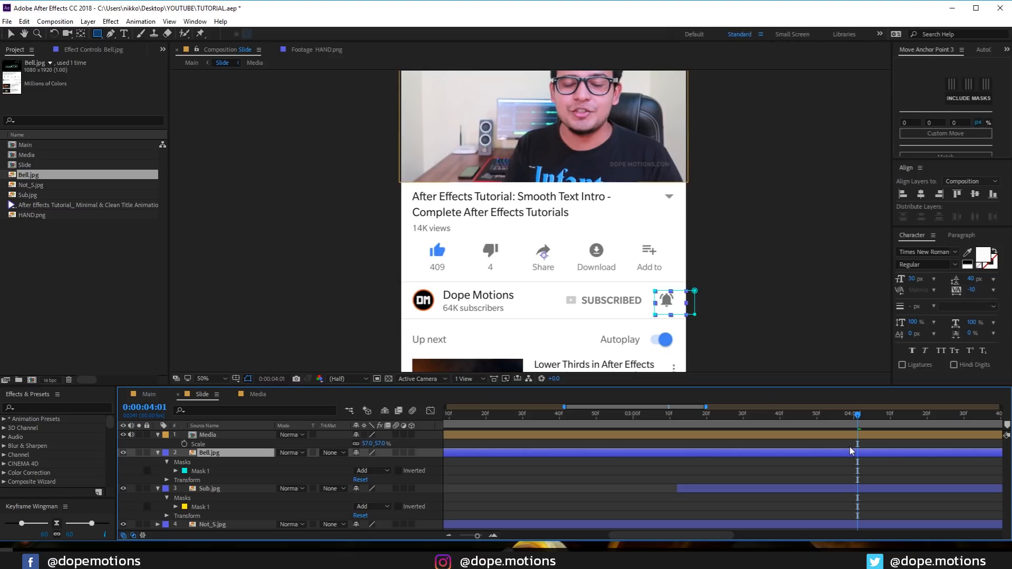
pyautogui.hotkey('alt', '[')
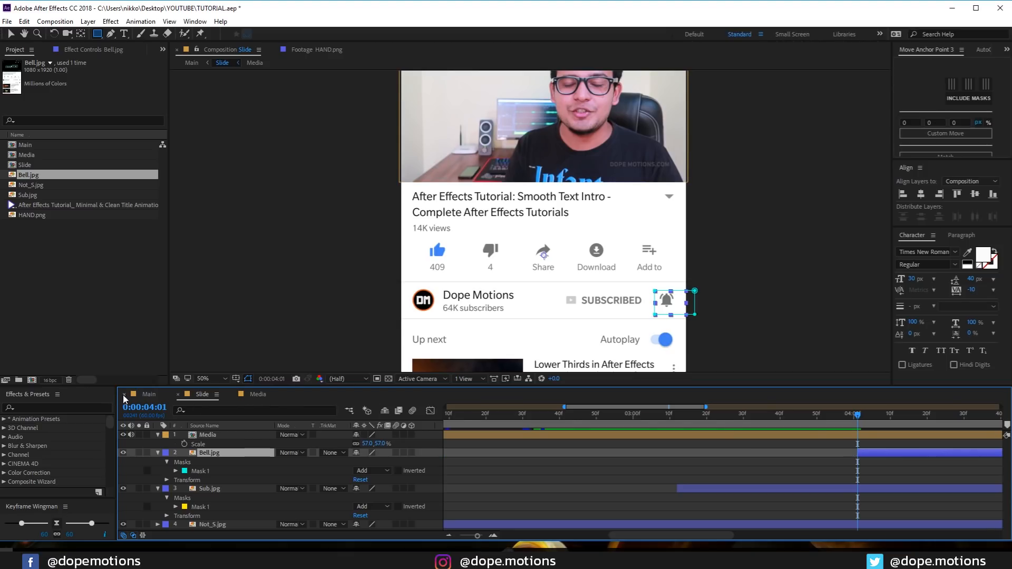
# Step: In Main, add a Position keyframe to HAND.png at 0:00:04:20 that holds the hand at 1326, 995
pyautogui.click(149, 394)
pyautogui.moveTo(731, 415); pyautogui.dragTo(834, 420)
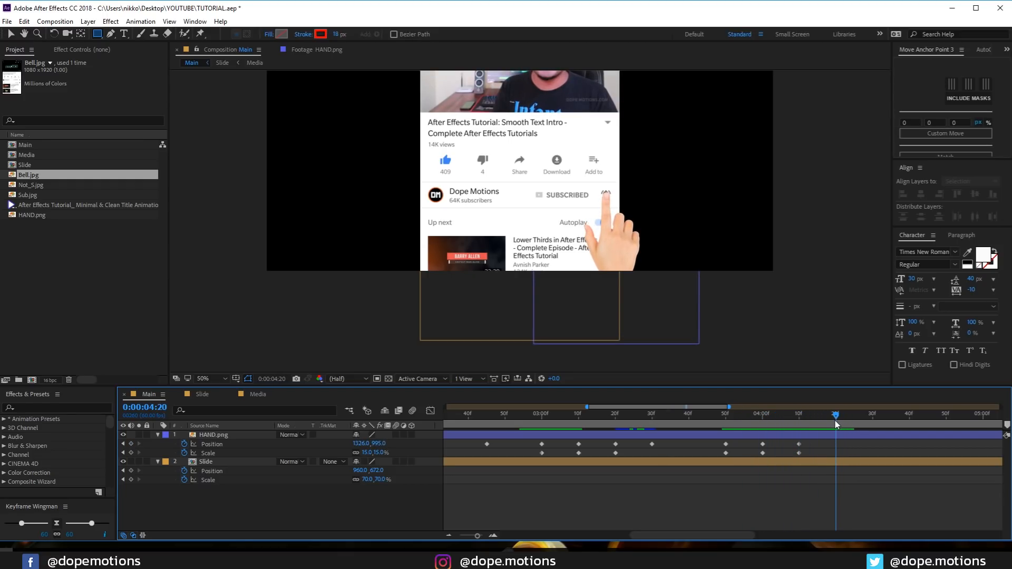
pyautogui.click(131, 444)
# Step: At 0:00:04:50, move the hand straight down out of the frame to a Position of 1326, 1359
pyautogui.moveTo(836, 418); pyautogui.dragTo(945, 422)
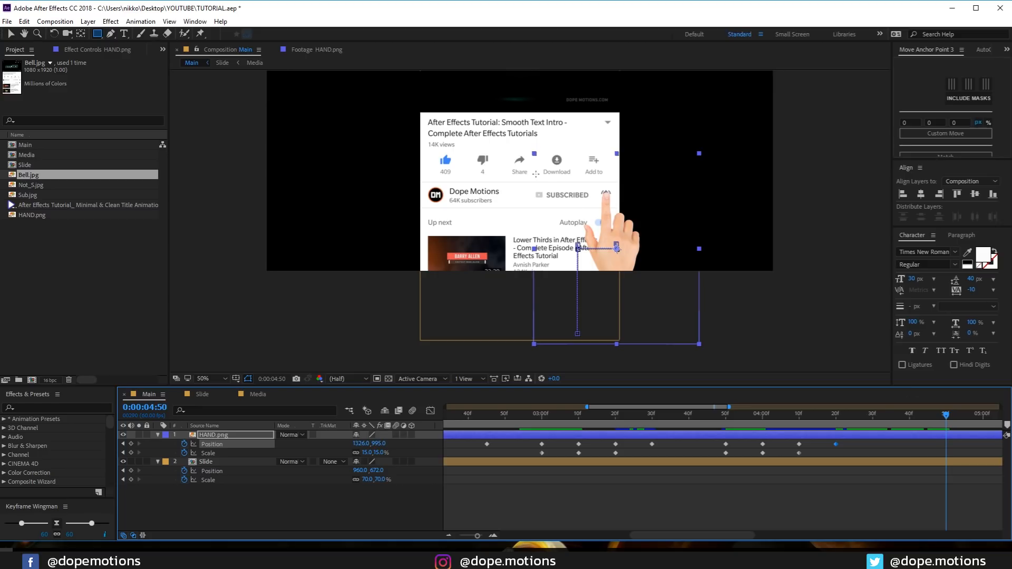
pyautogui.press('v')
pyautogui.moveTo(632, 243); pyautogui.dragTo(644, 338)
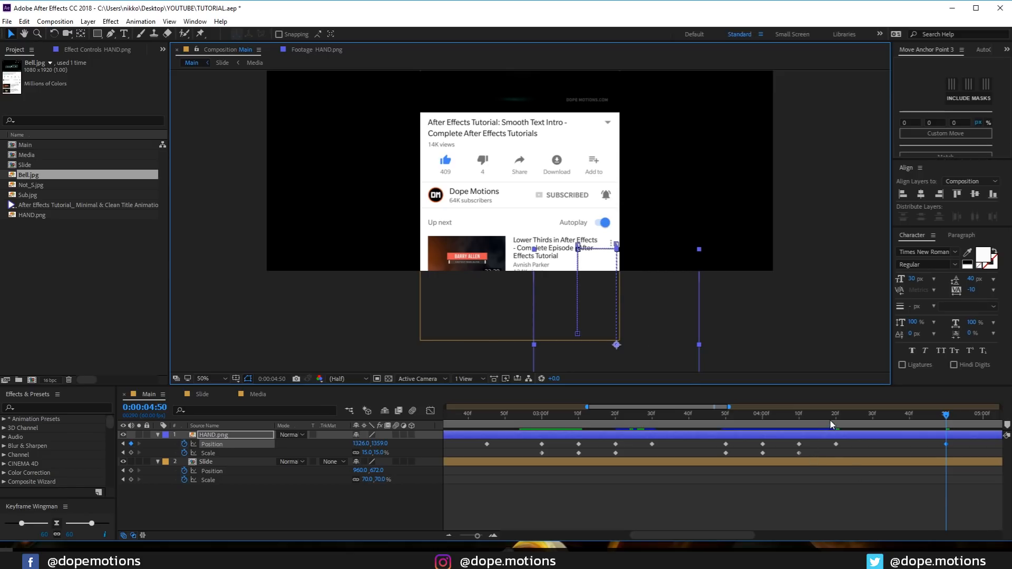
# Step: Review the hand animation and apply Easy Ease to all of HAND.png's Position and Scale keyframes
pyautogui.moveTo(946, 415)
pyautogui.mouseDown()
pyautogui.moveTo(858, 420)
pyautogui.moveTo(936, 421)
pyautogui.mouseUp()
pyautogui.scroll(-1, 561, 482)
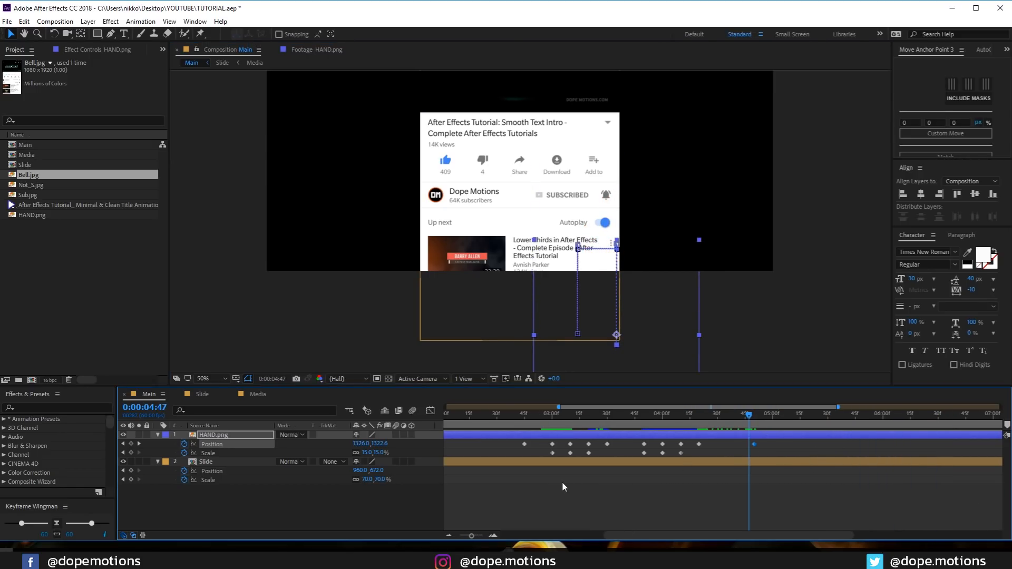
pyautogui.moveTo(520, 419); pyautogui.dragTo(789, 415)
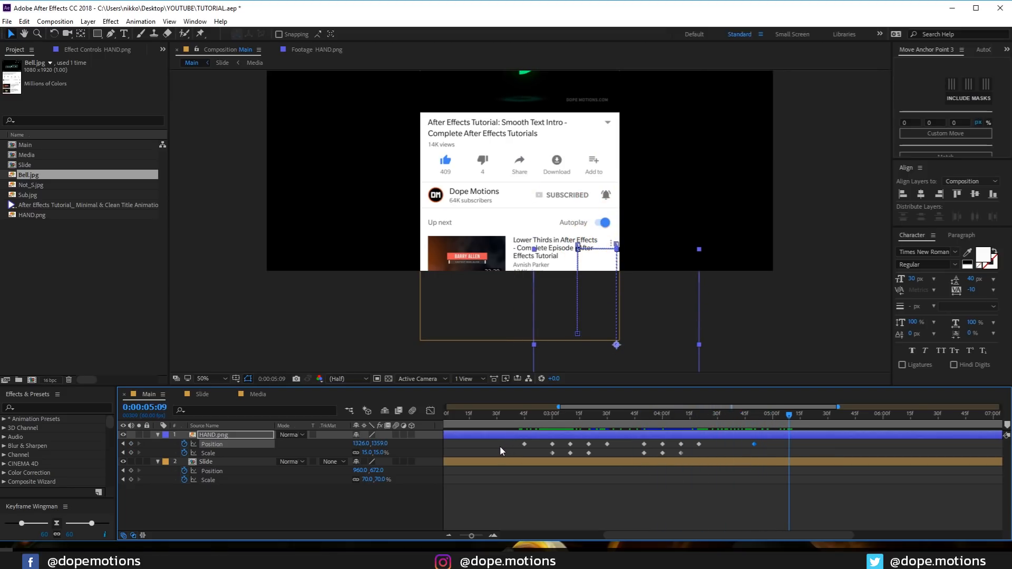
pyautogui.scroll(2, 514, 448)
pyautogui.scroll(-3, 492, 443)
pyautogui.moveTo(496, 441); pyautogui.dragTo(796, 466)
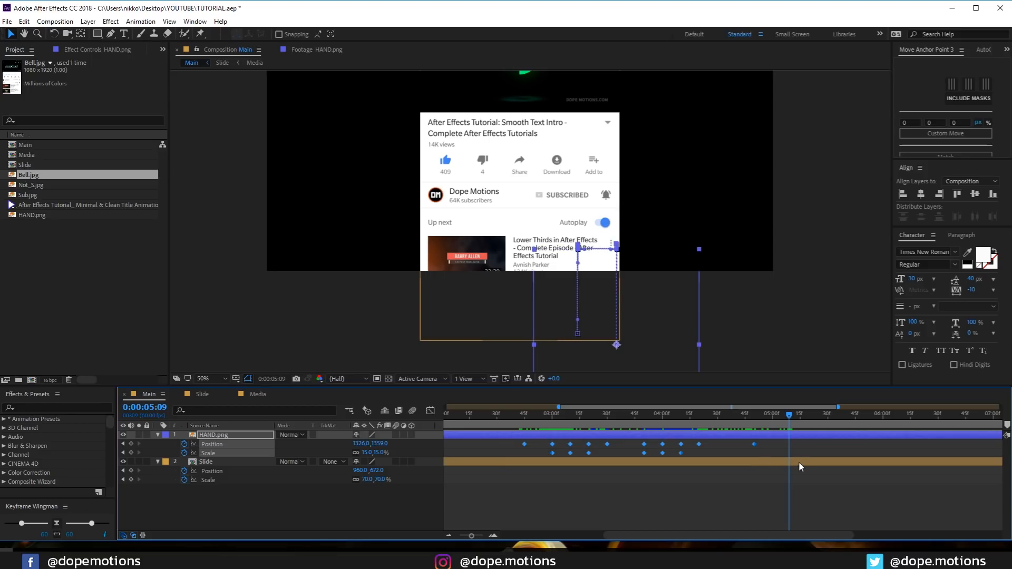
pyautogui.press('F9')
pyautogui.click(567, 487)
# Step: In the Graph Editor, lengthen the ease handles between HAND.png's 0:00:03:30 and 0:00:03:50 Position keyframes for a sharper speed peak, and preview it
pyautogui.moveTo(563, 420); pyautogui.dragTo(624, 424)
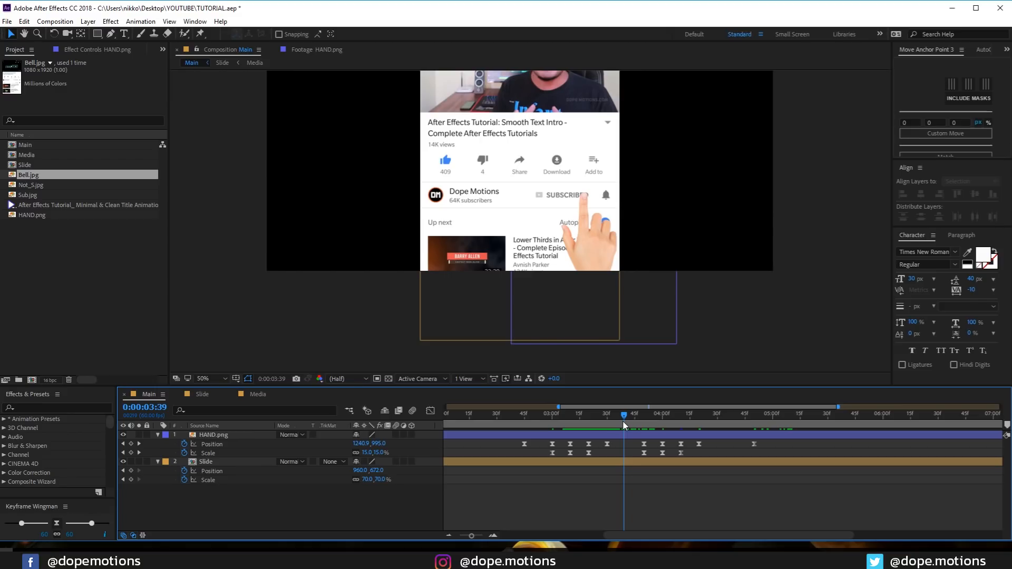
pyautogui.click(607, 444)
pyautogui.keyDown('shift'); pyautogui.click(644, 444); pyautogui.keyUp('shift')
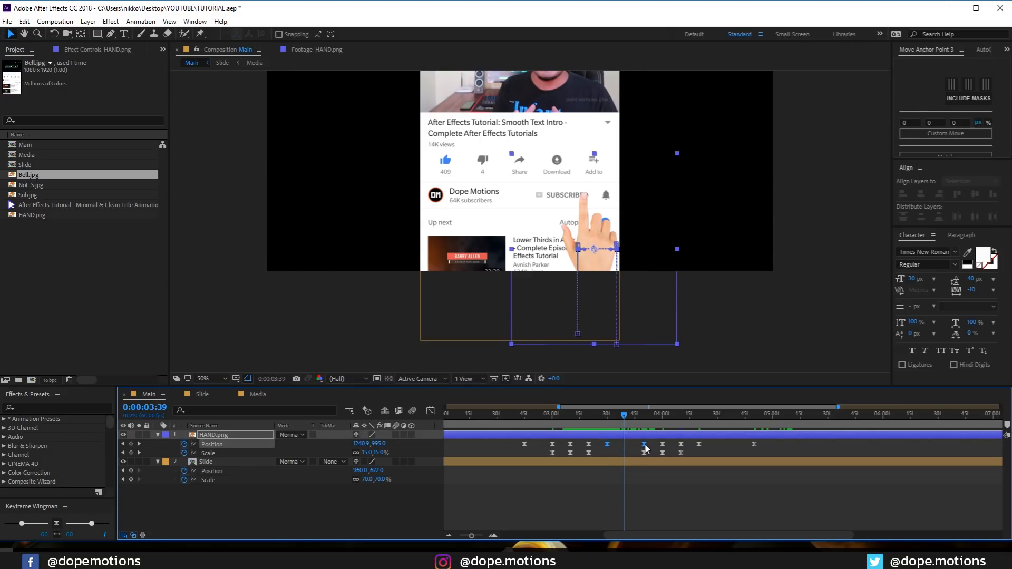
pyautogui.click(430, 411)
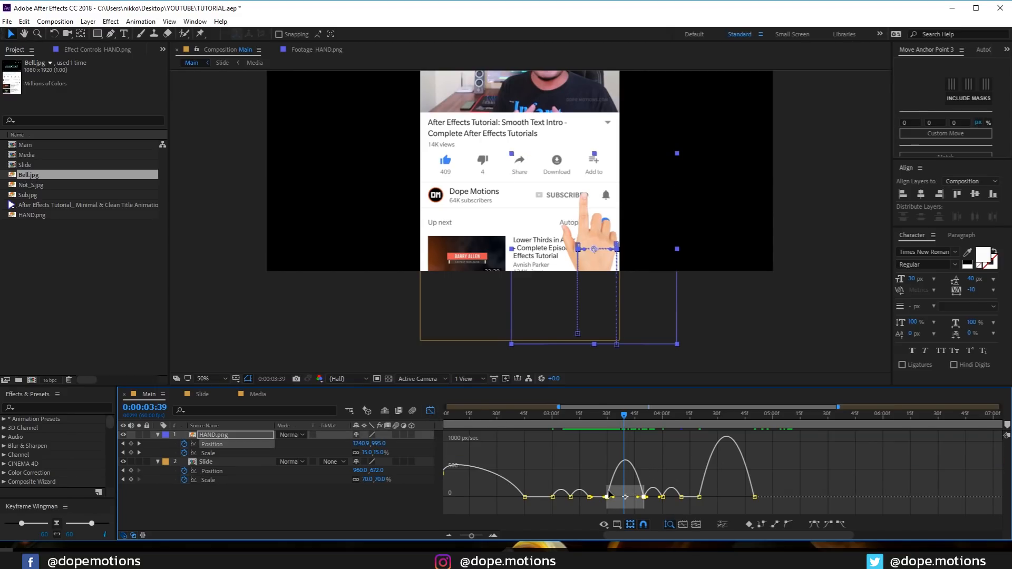
pyautogui.scroll(1, 608, 492)
pyautogui.moveTo(592, 481)
pyautogui.mouseDown()
pyautogui.moveTo(622, 499)
pyautogui.moveTo(618, 520)
pyautogui.moveTo(612, 514)
pyautogui.moveTo(635, 509)
pyautogui.mouseUp()
pyautogui.scroll(1, 619, 499)
pyautogui.moveTo(754, 462); pyautogui.dragTo(684, 511)
pyautogui.click(591, 415)
pyautogui.press('space')
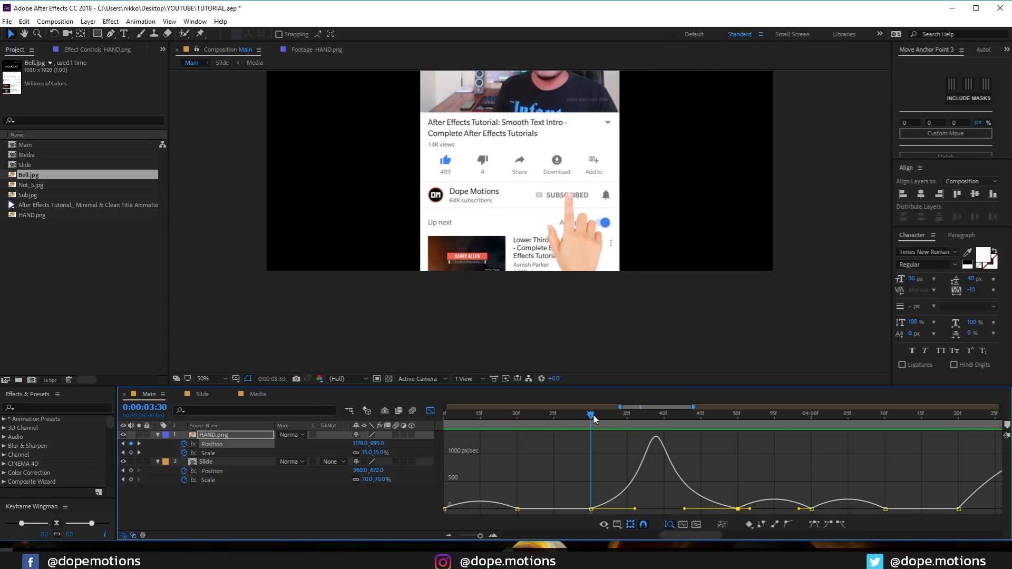
pyautogui.press('space')
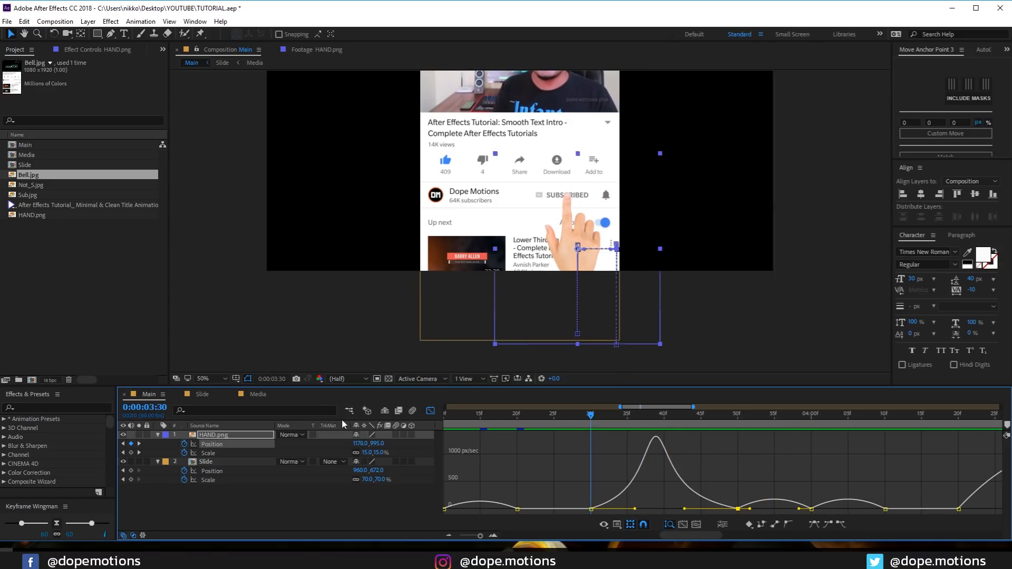
# Step: Enable motion blur for the HAND.png and Slide layers and the composition, preview the move, and close the Graph Editor
pyautogui.click(397, 435)
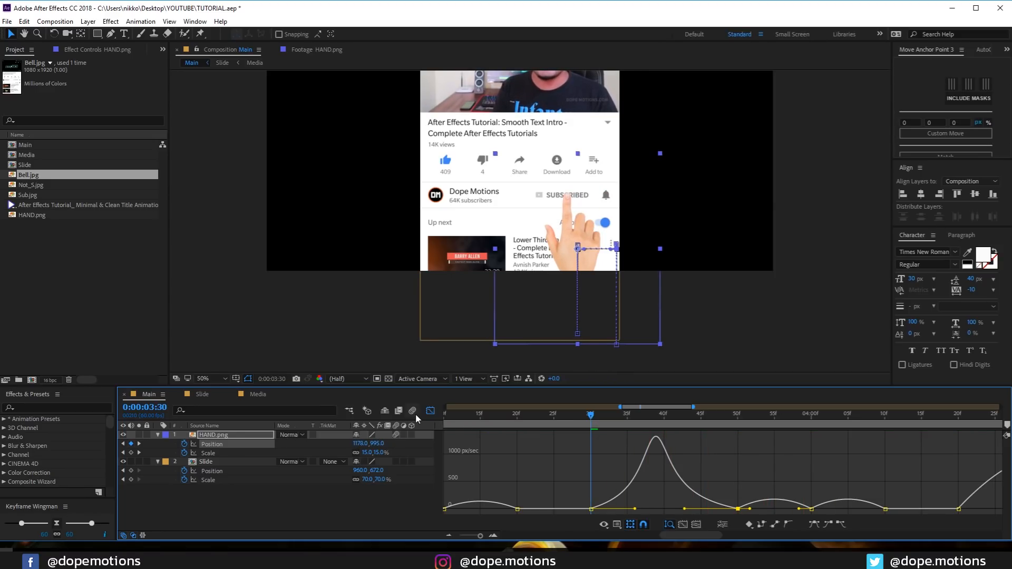
pyautogui.click(415, 413)
pyautogui.click(396, 462)
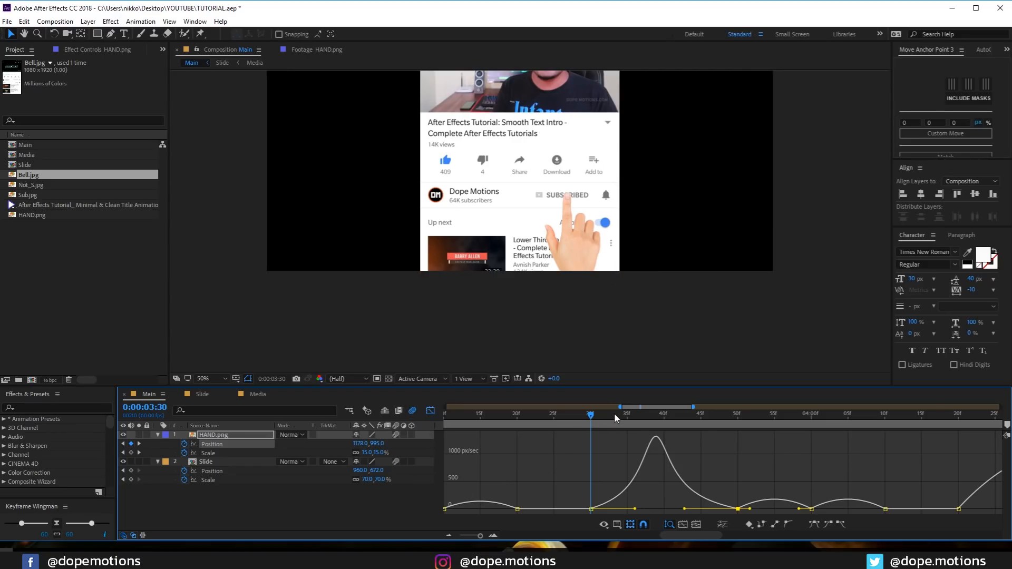
pyautogui.moveTo(589, 418); pyautogui.dragTo(696, 428)
pyautogui.press('space')
pyautogui.click(431, 410)
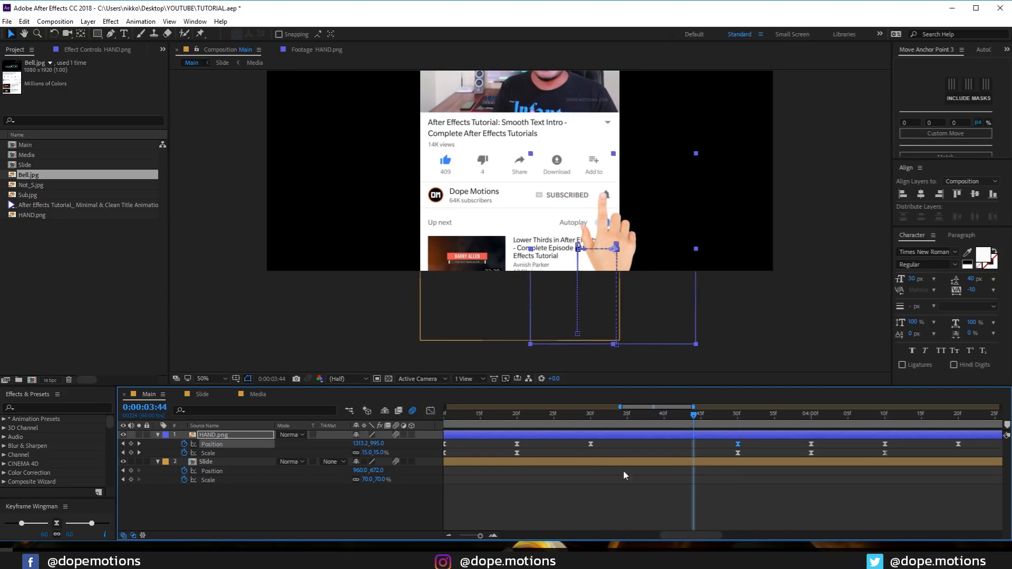
# Step: Shift HAND.png's Position and Scale keyframes from the bell tap onward 11 frames later, putting the last one at 0:00:05:01
pyautogui.scroll(-2, 607, 470)
pyautogui.moveTo(628, 446); pyautogui.dragTo(769, 446)
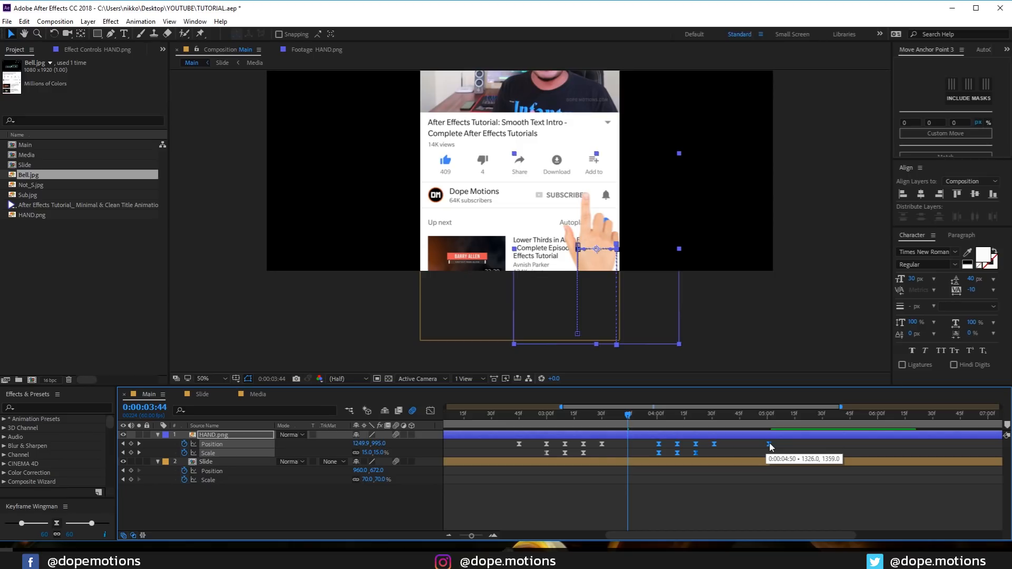
pyautogui.click(652, 484)
# Step: Find the hand's shifted bell tap in Main and change Bell.jpg's start in Slide to 0:00:04:14
pyautogui.moveTo(635, 422); pyautogui.dragTo(680, 425)
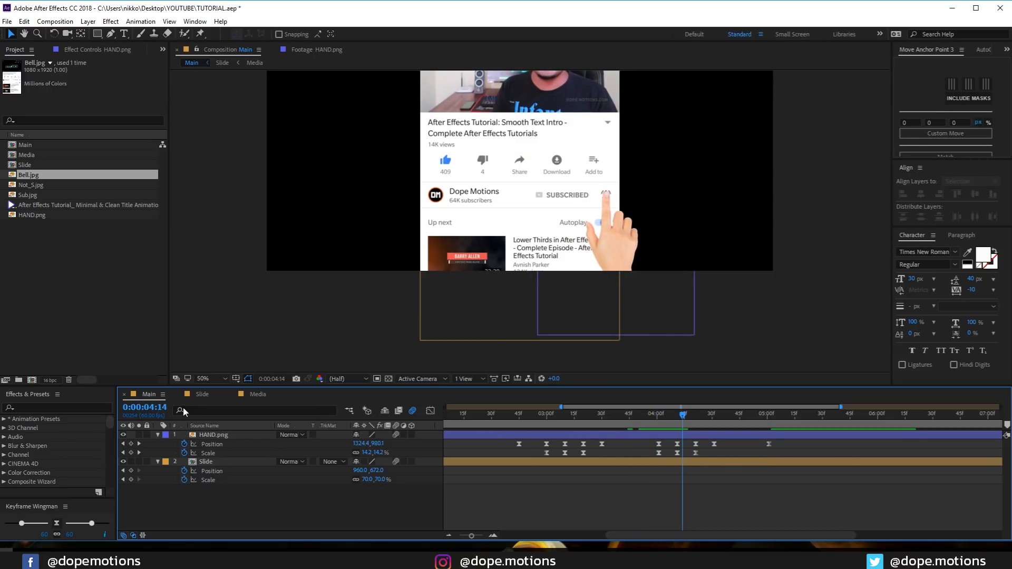
pyautogui.click(207, 395)
pyautogui.moveTo(879, 454); pyautogui.dragTo(923, 454)
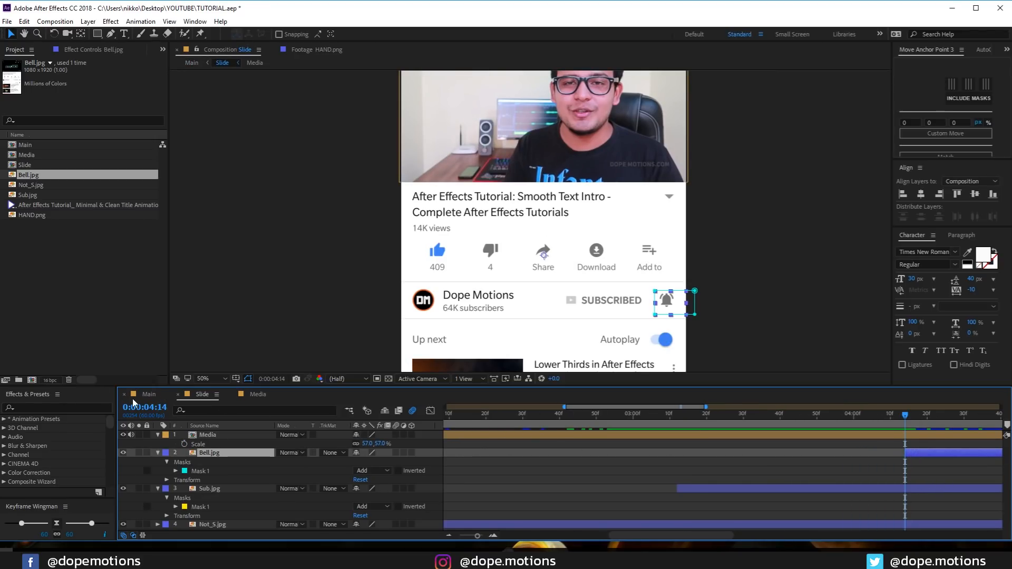
# Step: Preview the bell tap in Main and slow the hand's exit by moving its last Position keyframe about 15 frames later
pyautogui.click(151, 395)
pyautogui.moveTo(683, 417); pyautogui.dragTo(602, 414)
pyautogui.press('space')
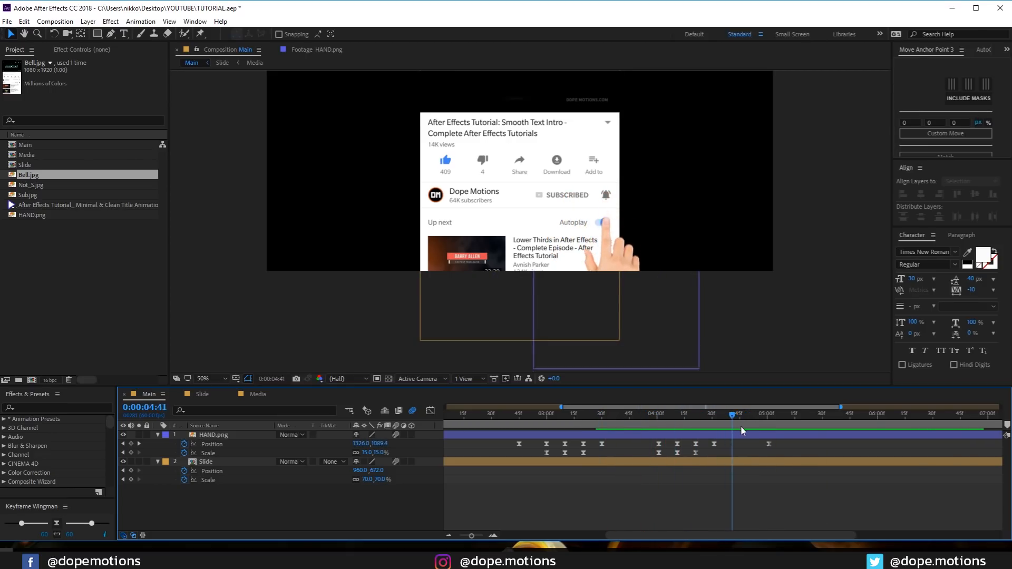
pyautogui.moveTo(768, 444); pyautogui.dragTo(796, 442)
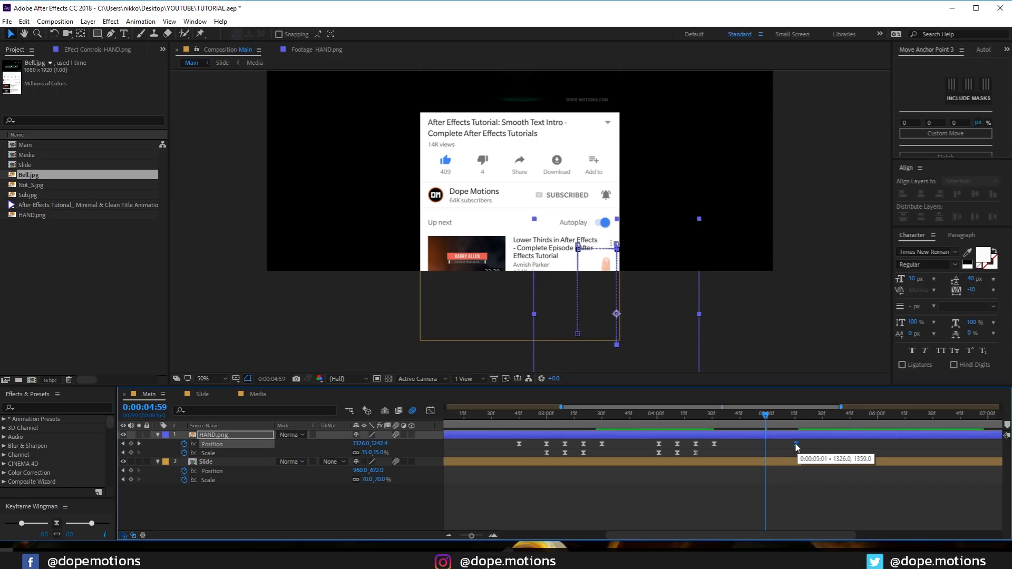
pyautogui.click(698, 414)
pyautogui.press('space')
pyautogui.press('space')
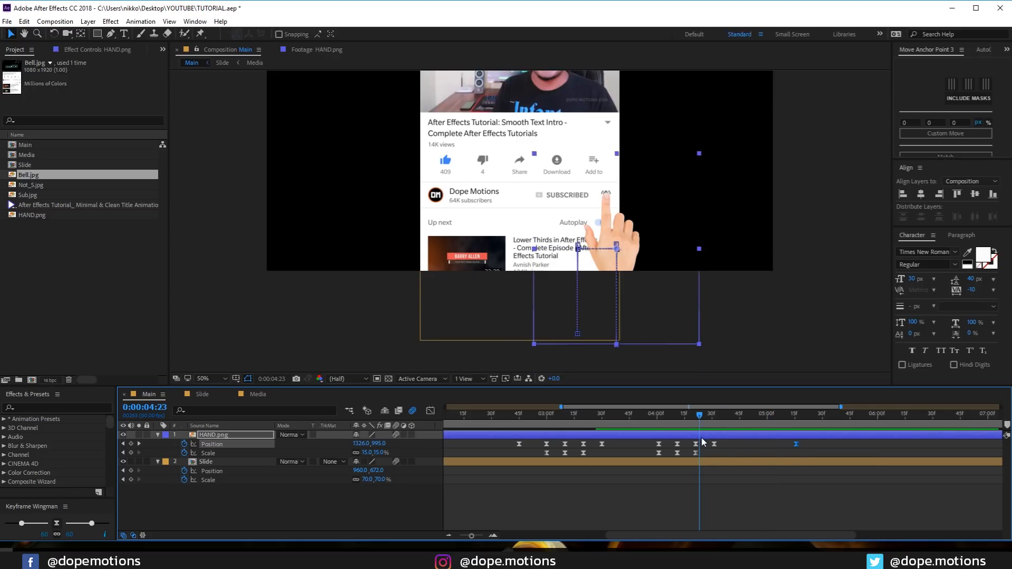
# Step: Try a late-peaking speed curve for HAND.png's exit in the Graph Editor, preview it, and undo it
pyautogui.click(431, 412)
pyautogui.moveTo(702, 474); pyautogui.dragTo(750, 504)
pyautogui.press('space')
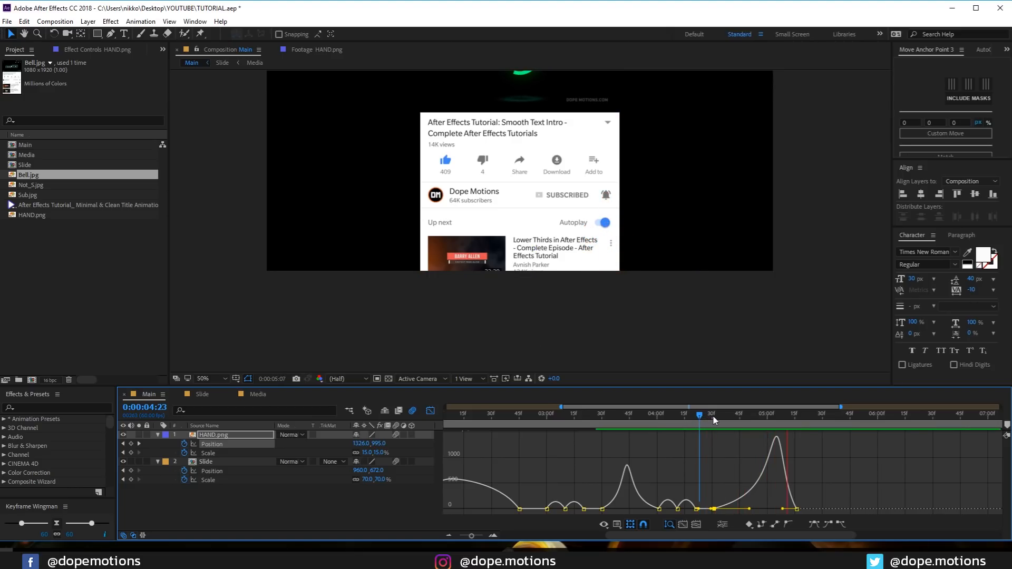
pyautogui.press('space')
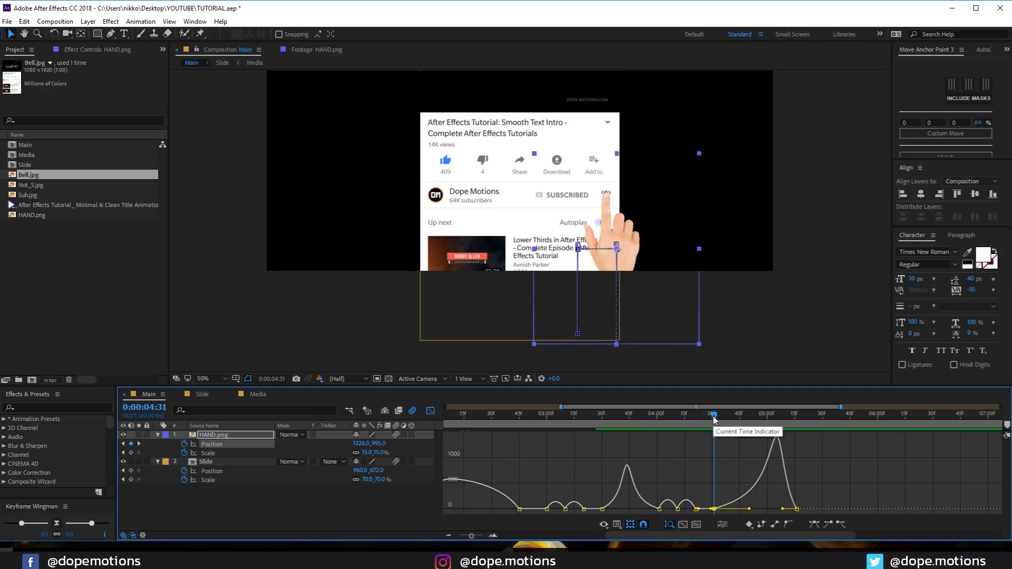
pyautogui.moveTo(714, 419); pyautogui.dragTo(699, 416)
pyautogui.hotkey('ctrl', 'z')
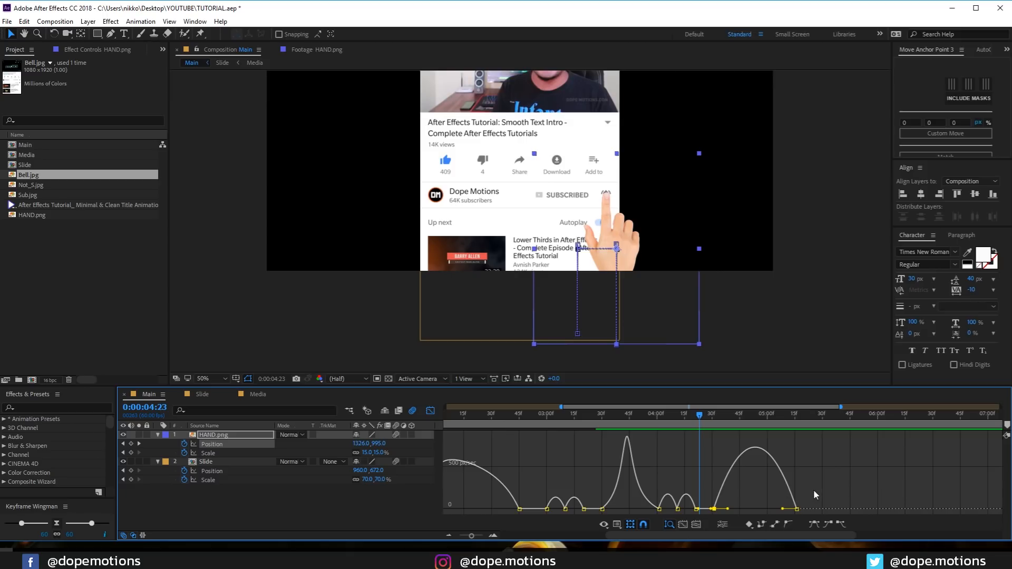
# Step: Try an early-peaking speed curve with a long slow-down for the hand's exit, preview it, and undo it
pyautogui.moveTo(814, 495); pyautogui.dragTo(761, 509)
pyautogui.press('space')
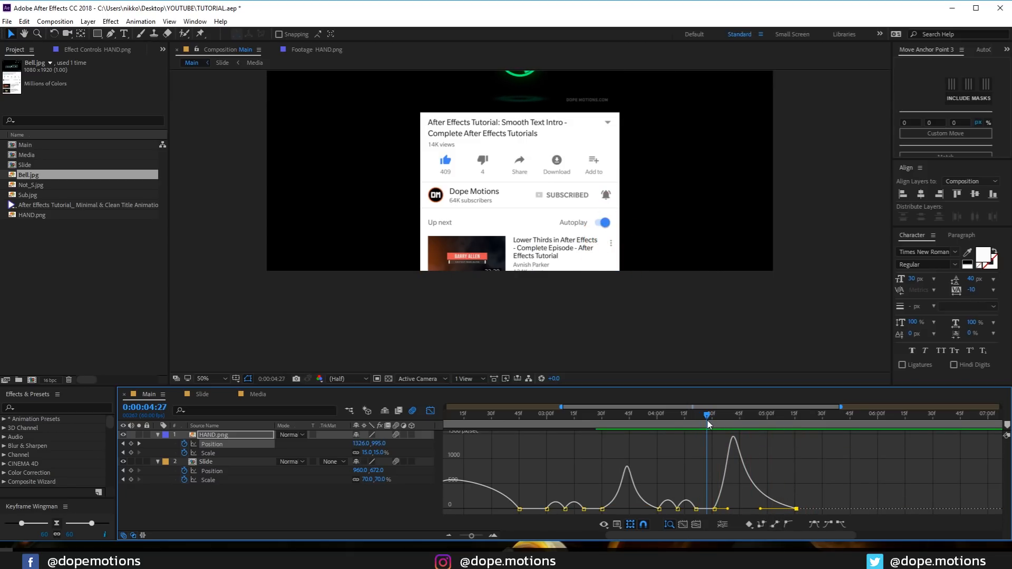
pyautogui.click(720, 440)
pyautogui.hotkey('ctrl', 'z')
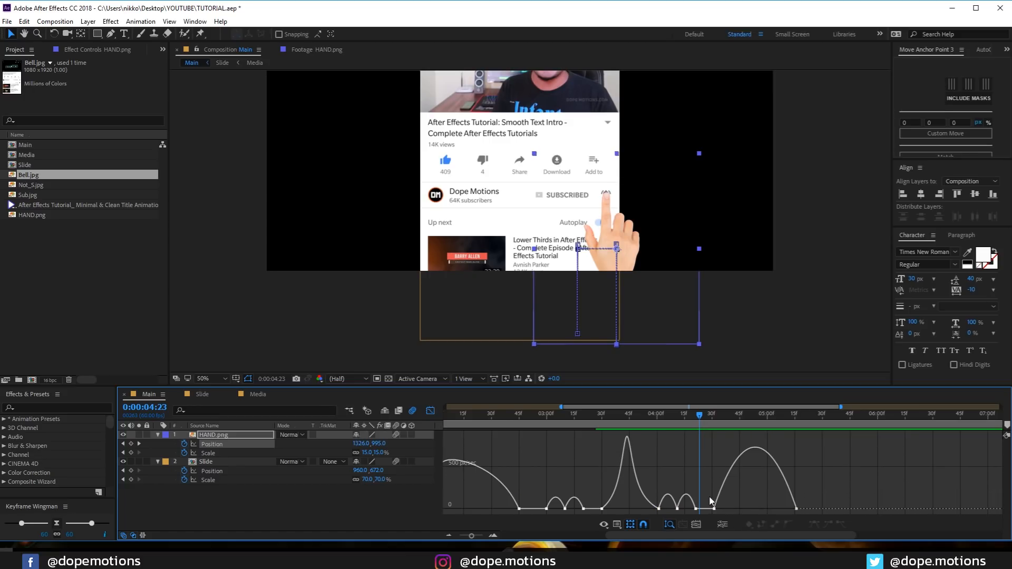
# Step: Shape the hand's exit into a steep, centred speed peak with strong easing at both ends, preview it, and close the Graph Editor
pyautogui.moveTo(710, 501); pyautogui.dragTo(766, 509)
pyautogui.press('space')
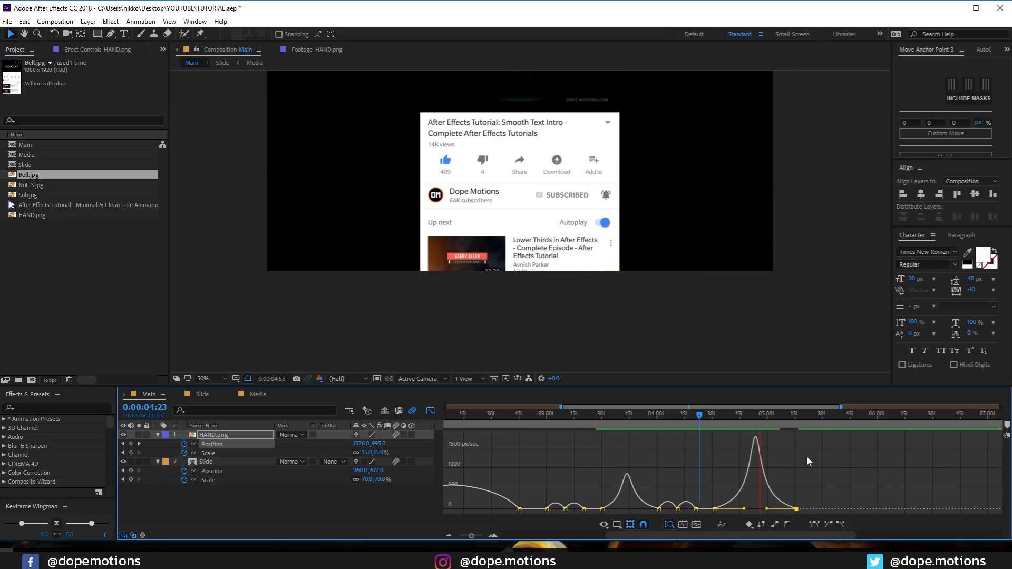
pyautogui.press('space')
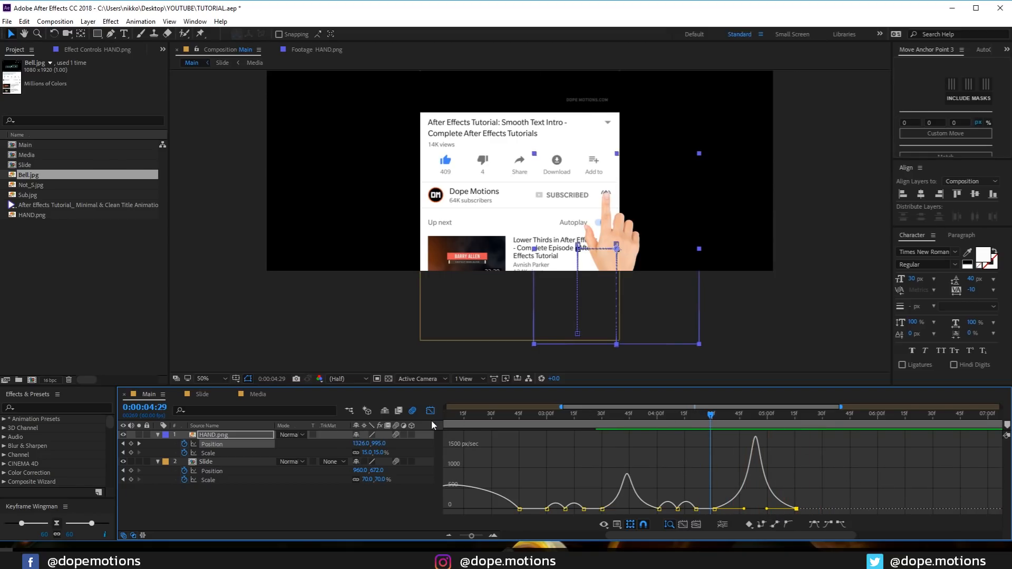
pyautogui.click(431, 410)
# Step: Move HAND.png's last Position keyframe about 10 frames earlier and preview the faster exit
pyautogui.click(782, 486)
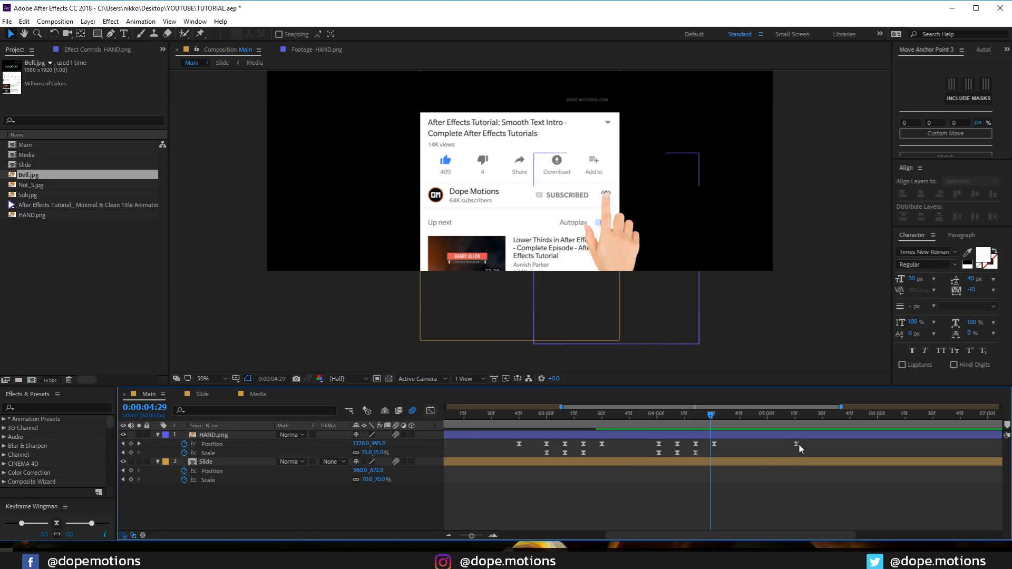
pyautogui.moveTo(797, 444); pyautogui.dragTo(778, 447)
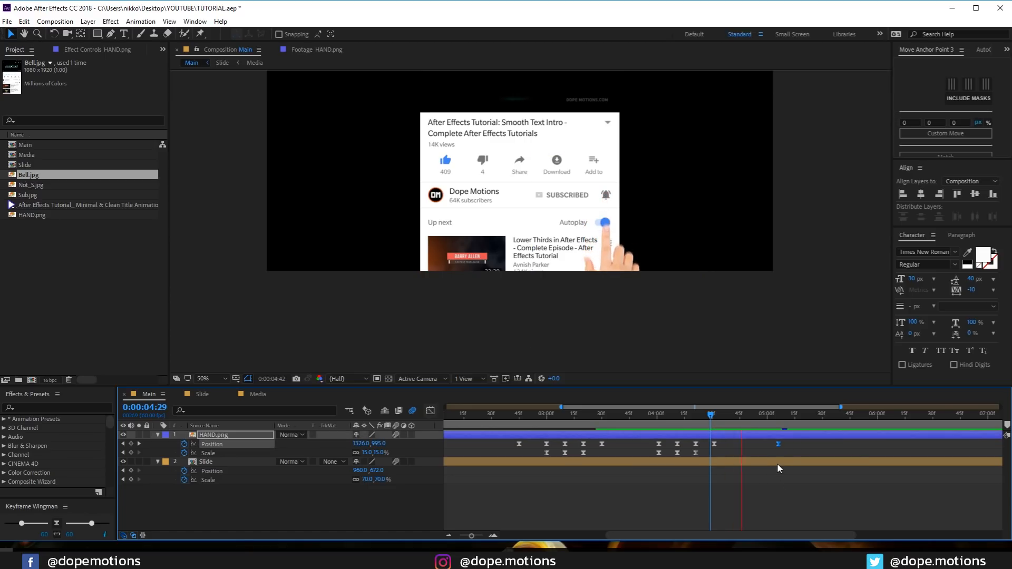
pyautogui.moveTo(711, 416); pyautogui.dragTo(747, 423)
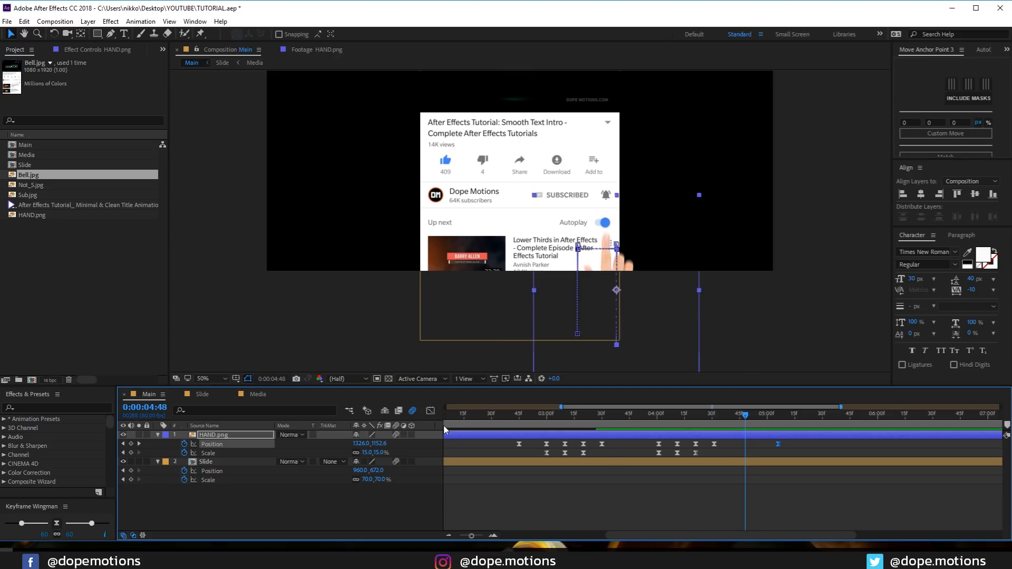
pyautogui.moveTo(604, 420); pyautogui.dragTo(703, 423)
# Step: Apply the Drop Shadow effect to HAND.png and show the transparency grid
pyautogui.click(220, 435)
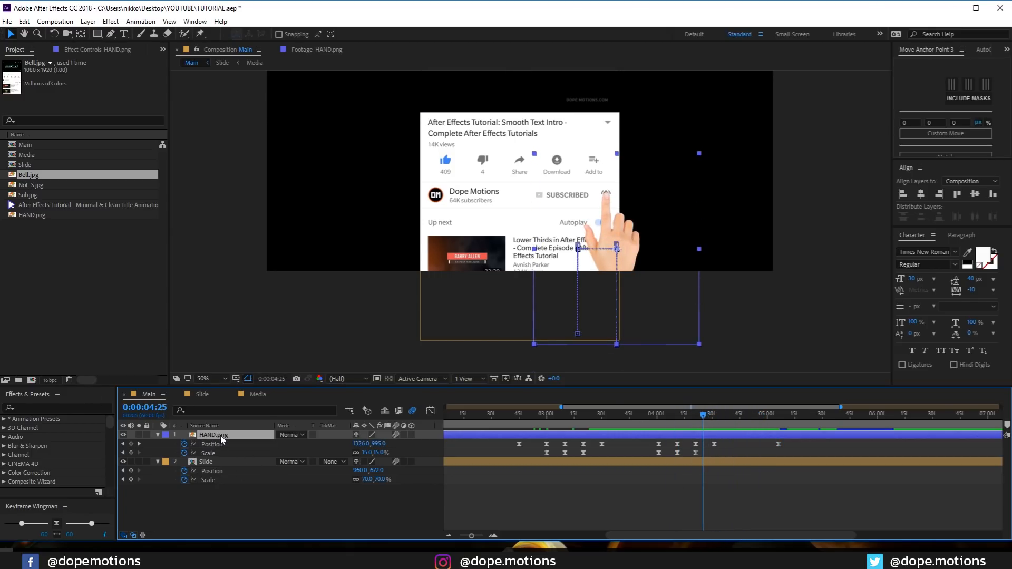
pyautogui.hotkey('ctrl', 'space')
pyautogui.write('dro')
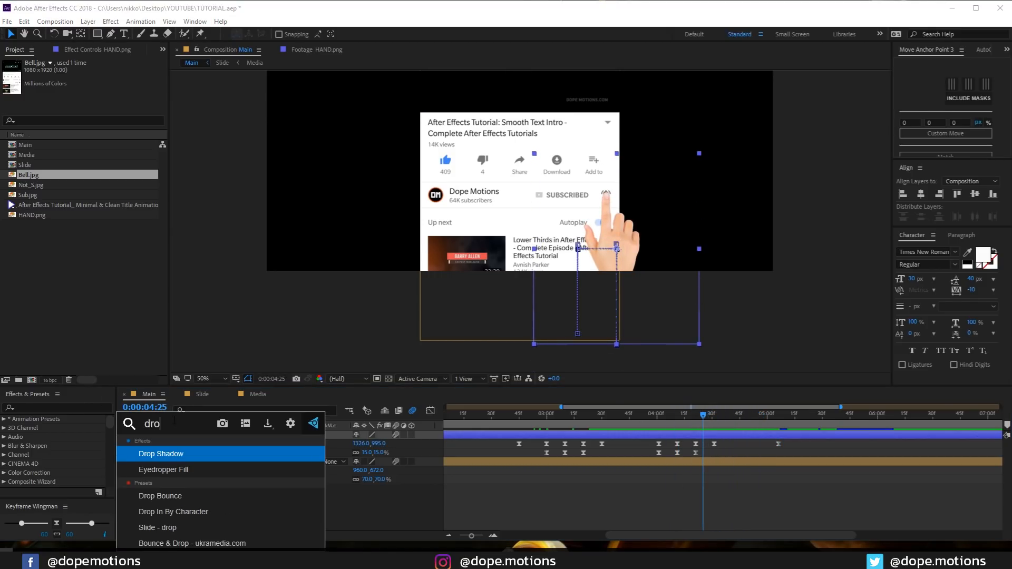
pyautogui.click(159, 457)
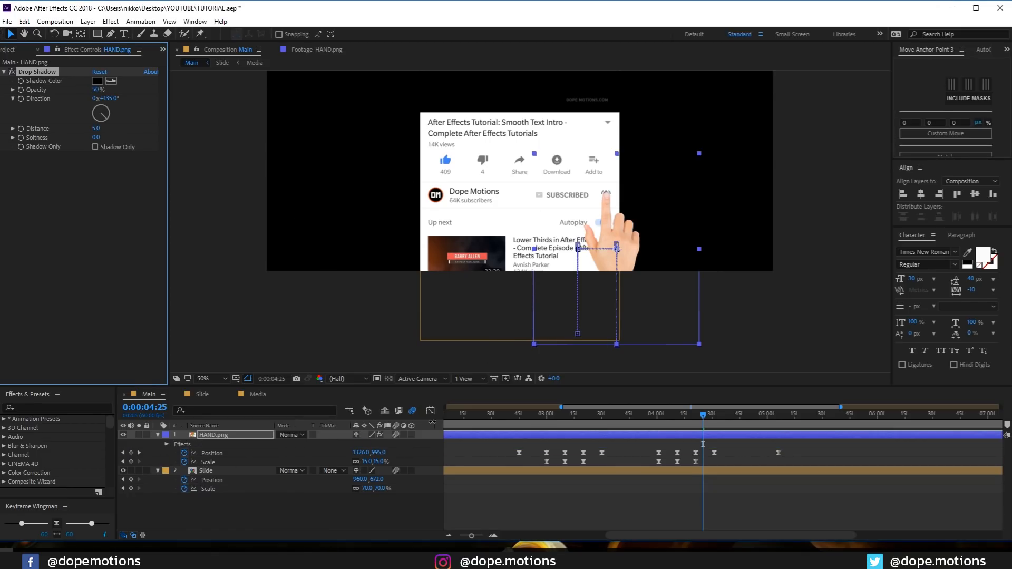
pyautogui.click(388, 379)
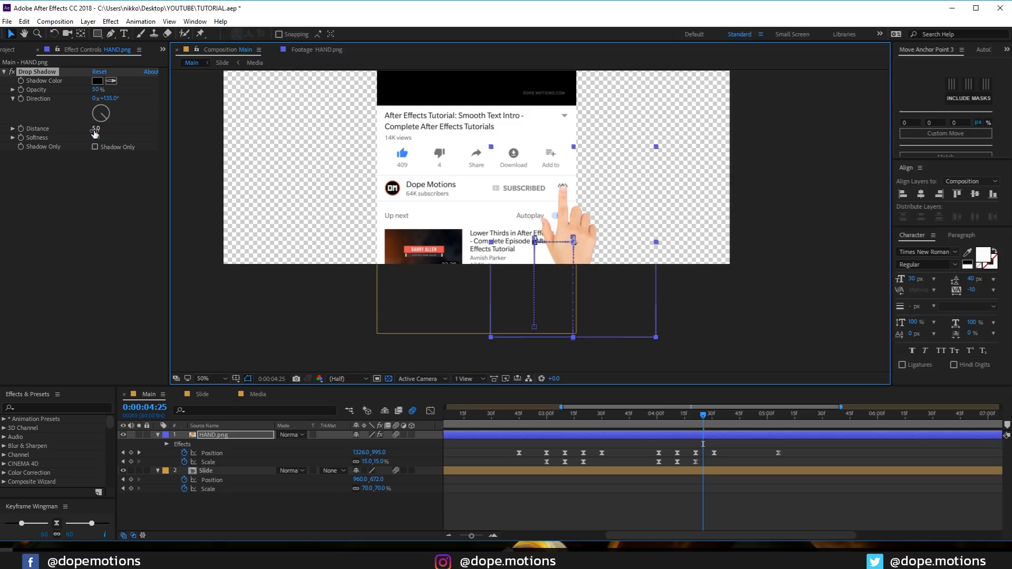
# Step: Set the hand's drop shadow to Softness 192, Opacity 52% and Distance 49, checking it up close
pyautogui.moveTo(95, 133); pyautogui.dragTo(101, 128)
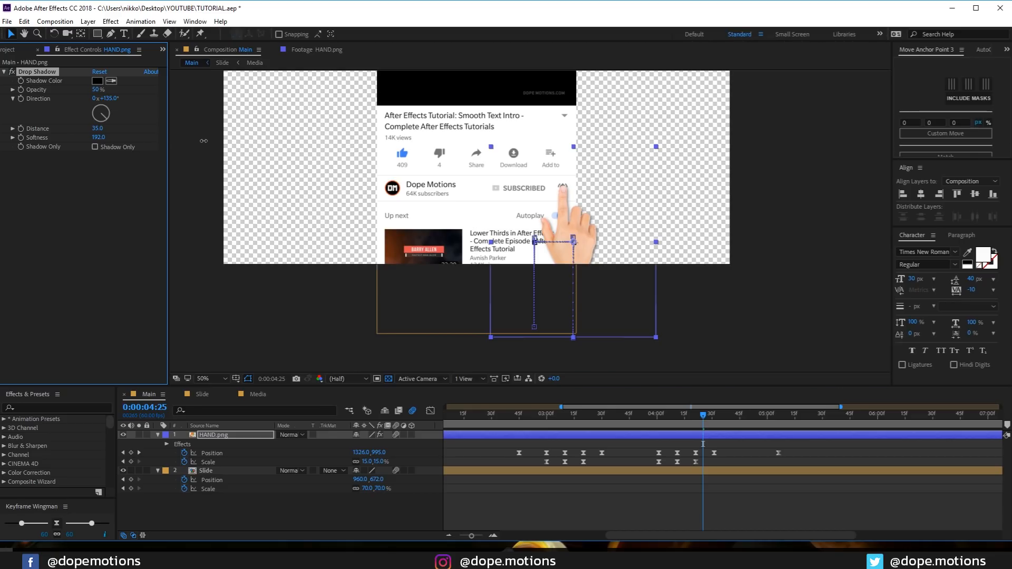
pyautogui.scroll(2, 639, 239)
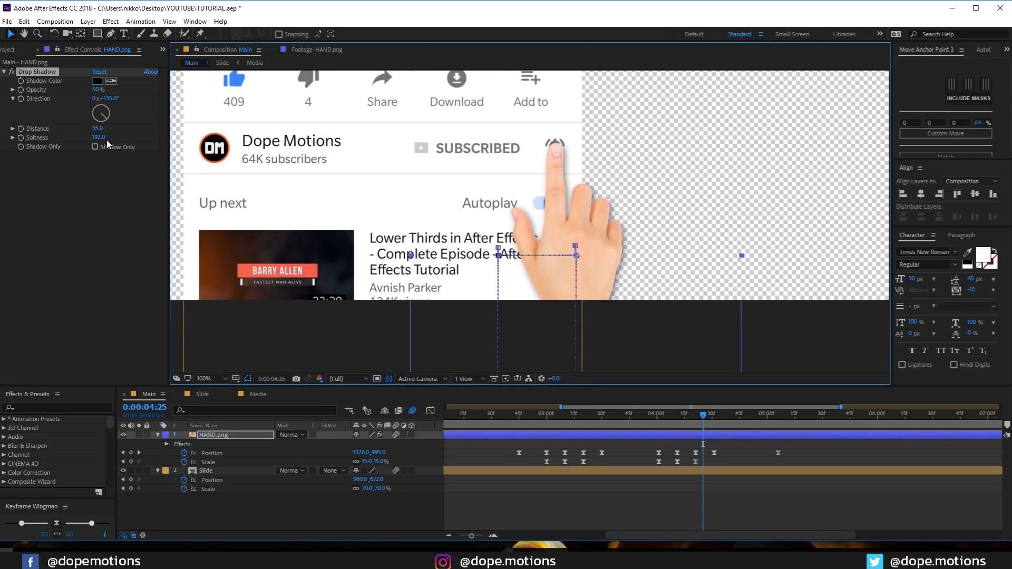
pyautogui.moveTo(97, 91)
pyautogui.mouseDown()
pyautogui.moveTo(114, 88)
pyautogui.moveTo(104, 90)
pyautogui.mouseUp()
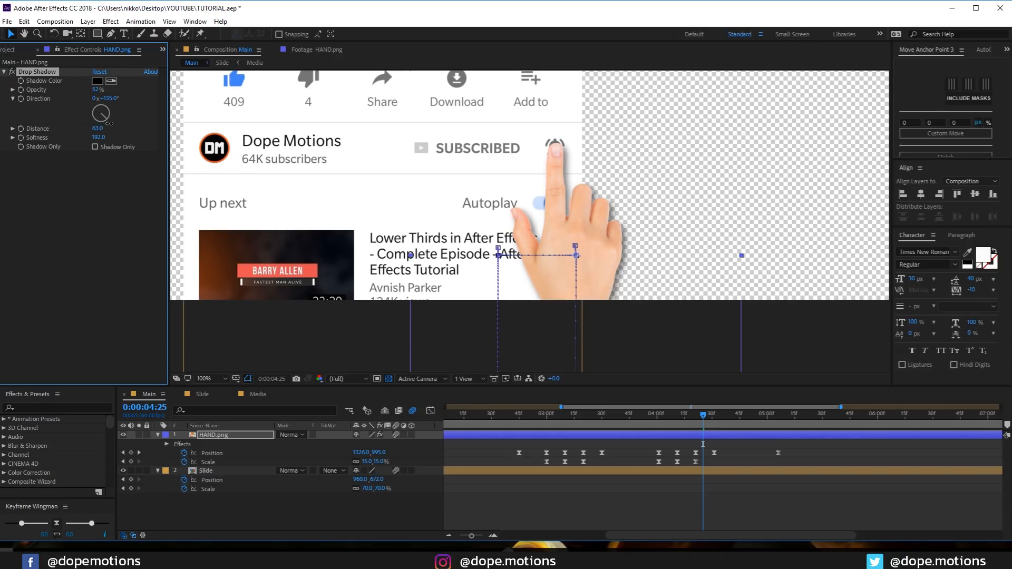
pyautogui.moveTo(105, 122); pyautogui.dragTo(102, 123)
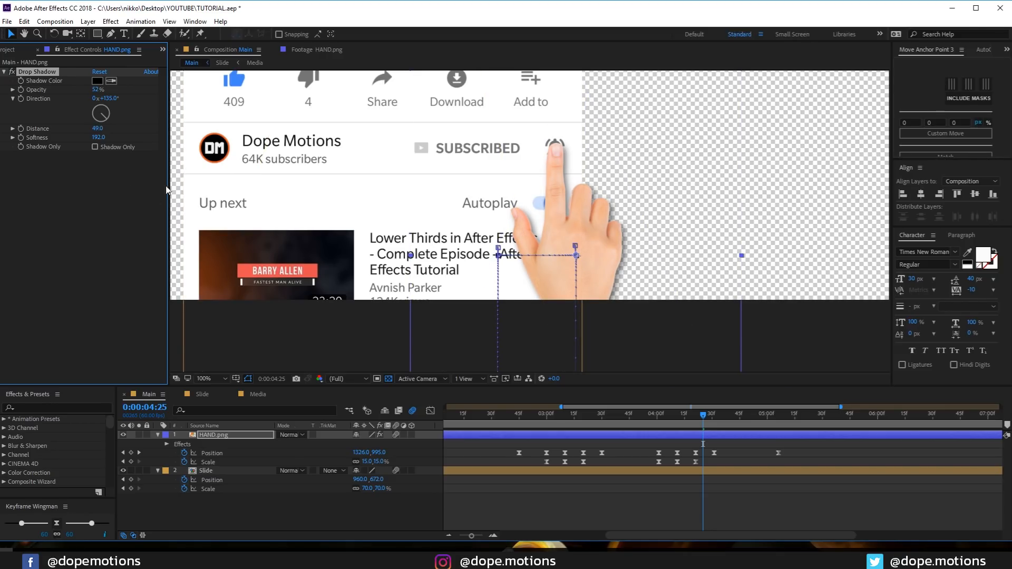
pyautogui.scroll(-1, 413, 212)
pyautogui.moveTo(415, 215); pyautogui.dragTo(430, 258)
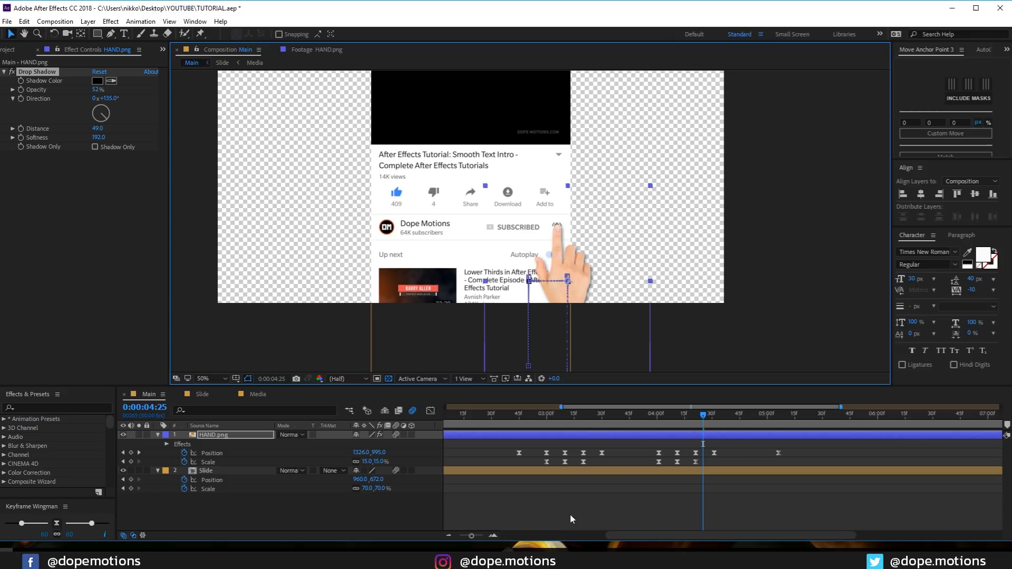
# Step: Check the shadow at the Subscribe tap and set its Opacity to 45%, Distance to 55 and Softness to 200
pyautogui.click(564, 417)
pyautogui.click(633, 519)
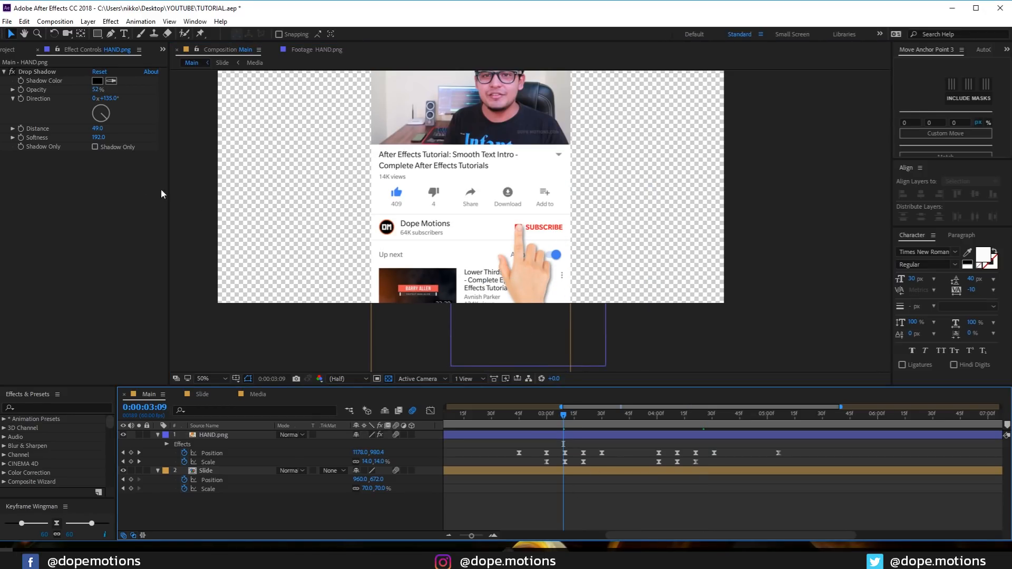
pyautogui.click(97, 91)
pyautogui.write('45')
pyautogui.press('Return')
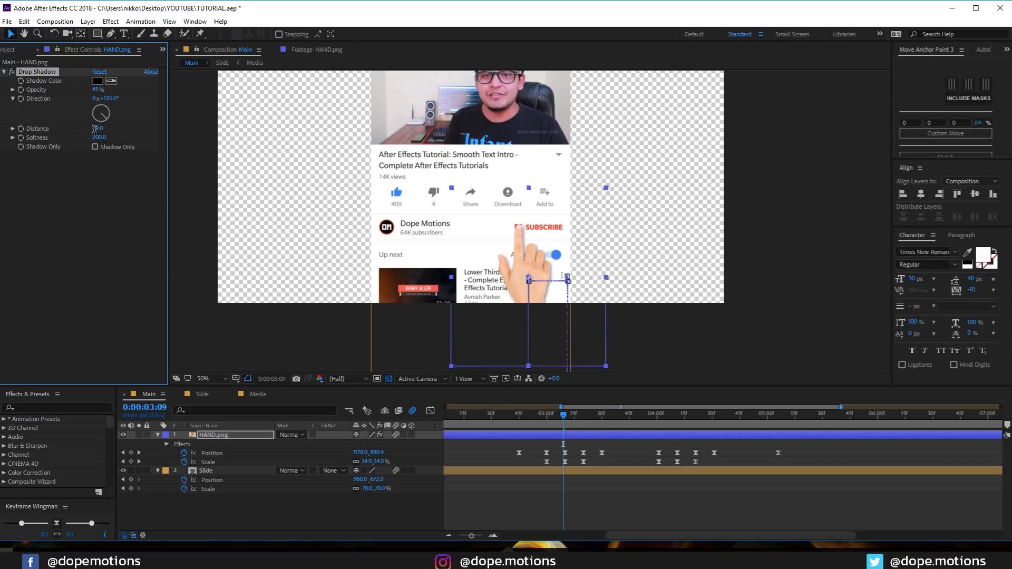
pyautogui.click(754, 509)
pyautogui.moveTo(565, 414); pyautogui.dragTo(541, 440)
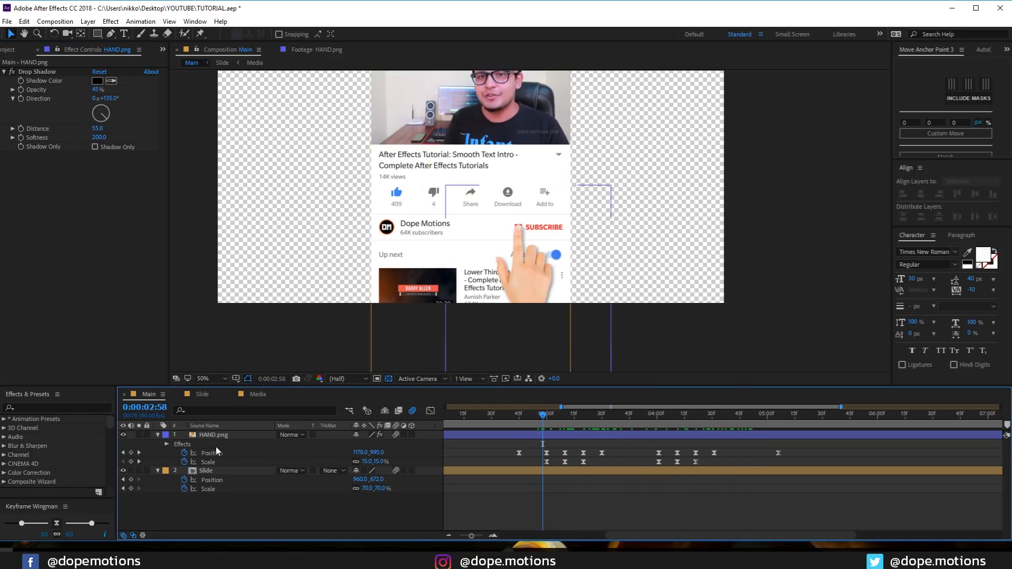
# Step: Collapse the HAND.png and Slide layers and turn off the transparency grid
pyautogui.click(157, 435)
pyautogui.click(157, 443)
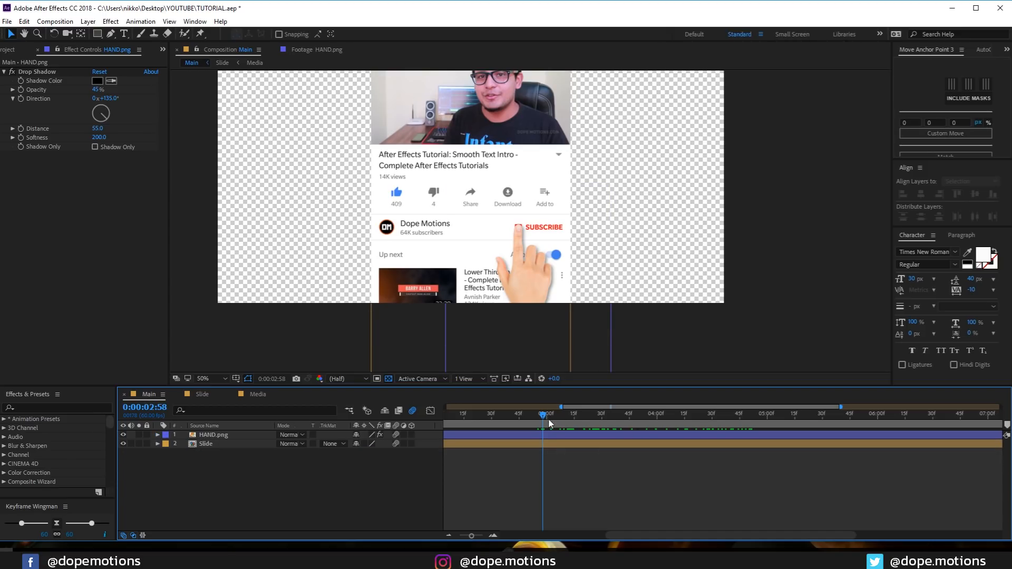
pyautogui.click(389, 378)
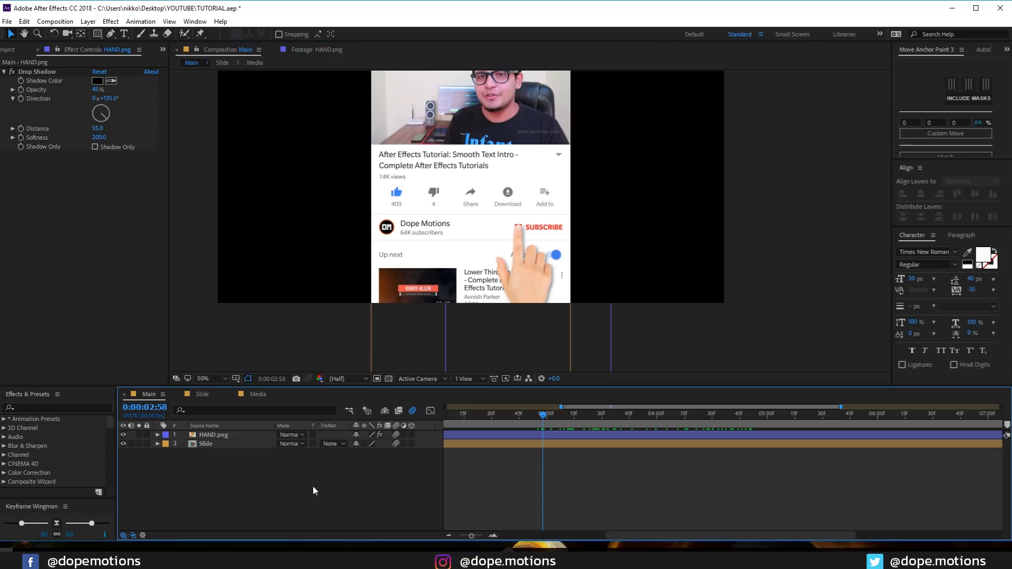
# Step: Create a 1920 x 1080 px near-white solid named BG and apply the Gradient Ramp effect to it
pyautogui.hotkey('ctrl', 'y')
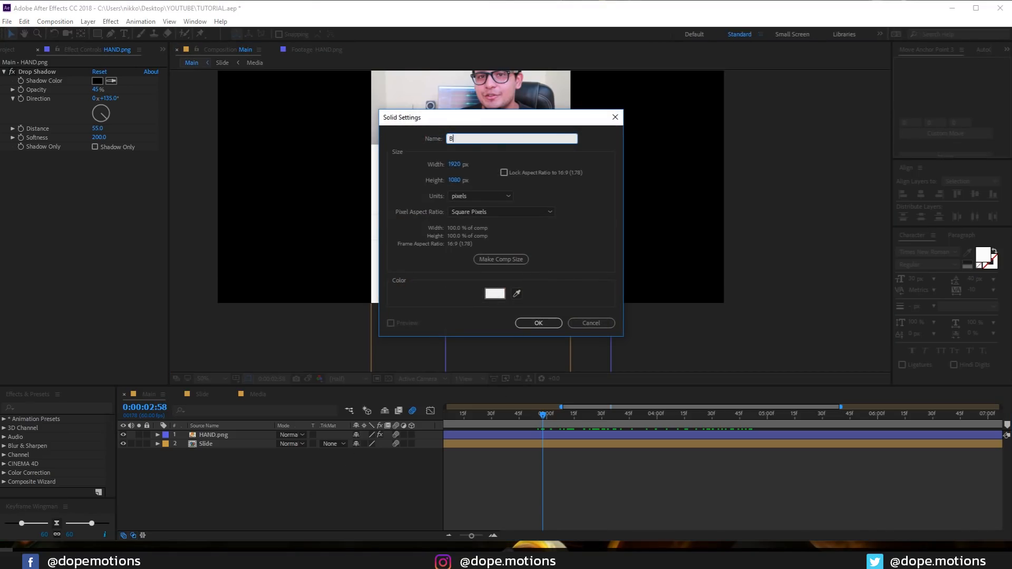
pyautogui.click(532, 322)
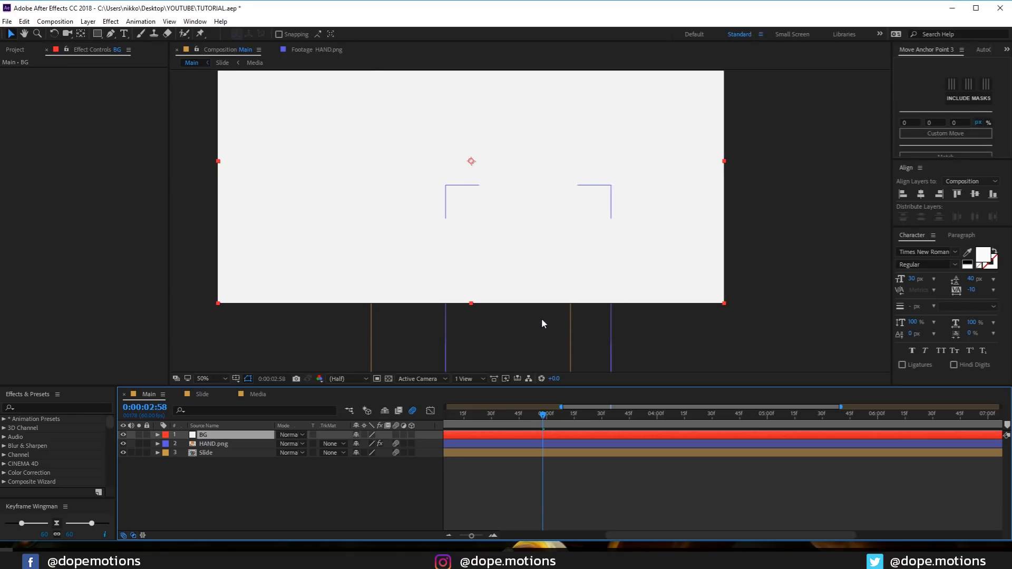
pyautogui.hotkey('ctrl', 'space')
pyautogui.write('gra')
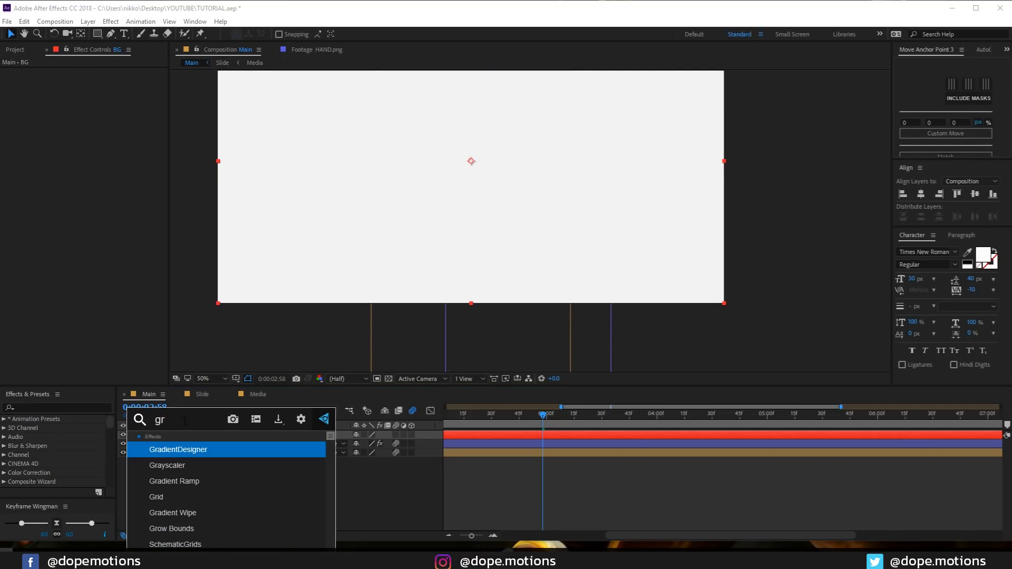
pyautogui.press('Down')
pyautogui.press('Down')
pyautogui.press('Return')
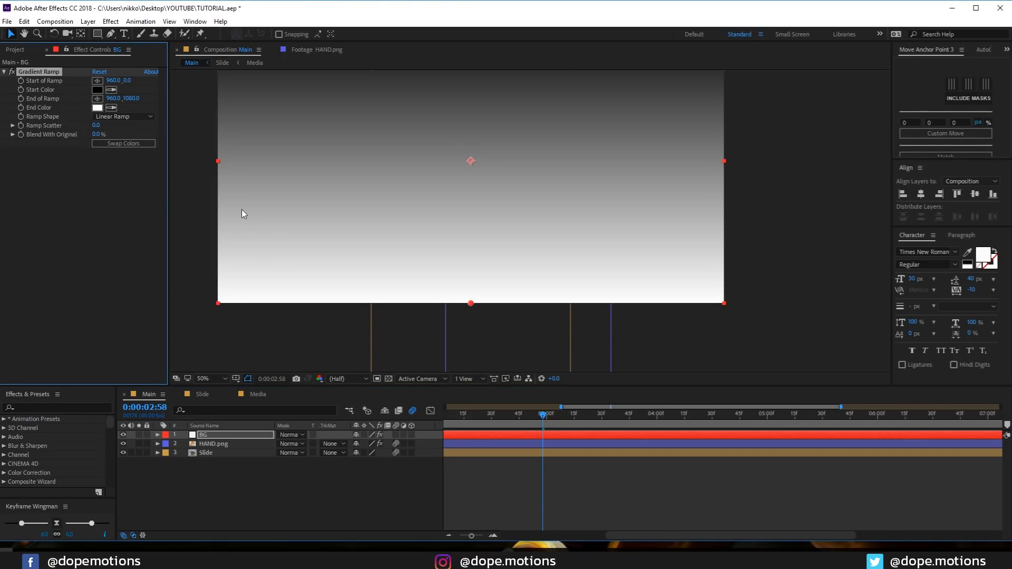
# Step: Make BG's gradient a Radial Ramp starting at the centre, about 964, 540, and ending at the lower-left corner, about 6, 1078
pyautogui.click(122, 117)
pyautogui.click(112, 139)
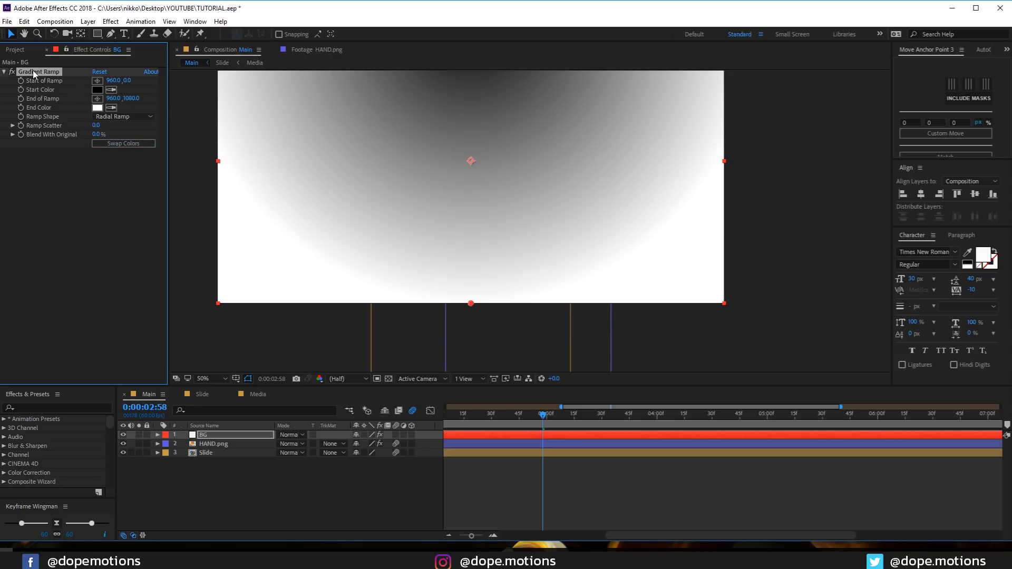
pyautogui.moveTo(492, 149); pyautogui.dragTo(523, 207)
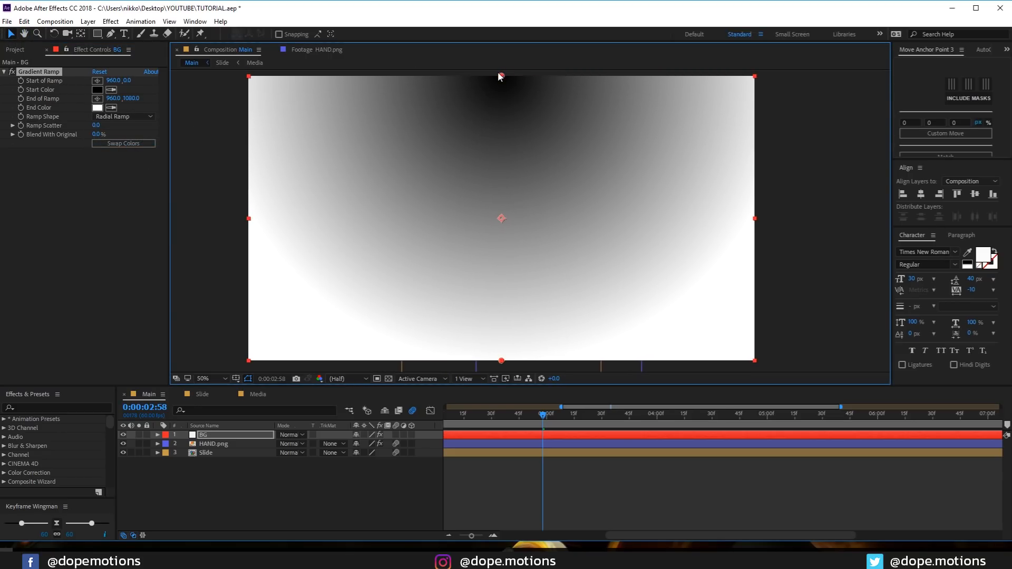
pyautogui.moveTo(500, 76); pyautogui.dragTo(501, 219)
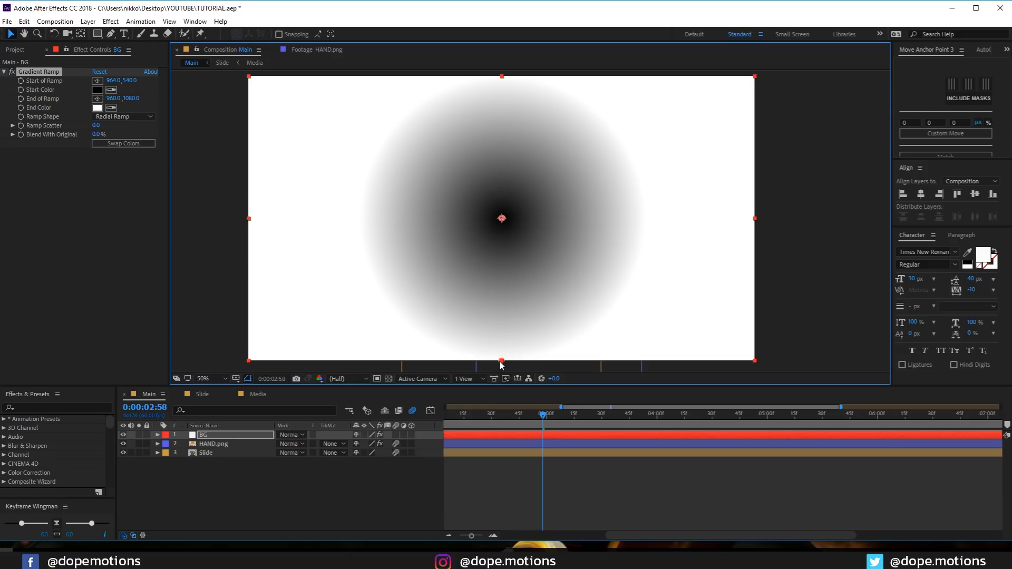
pyautogui.moveTo(501, 360); pyautogui.dragTo(243, 365)
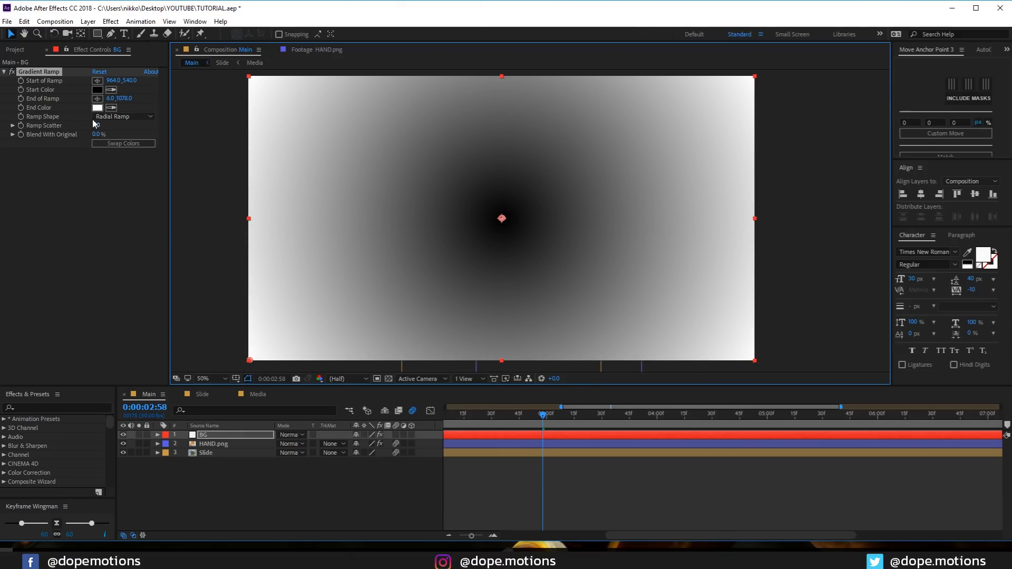
# Step: Set BG's gradient to start at red FF2222 and end at a dark red, about 4E1313, with Ramp Scatter 30
pyautogui.click(97, 90)
pyautogui.moveTo(159, 293); pyautogui.dragTo(163, 267)
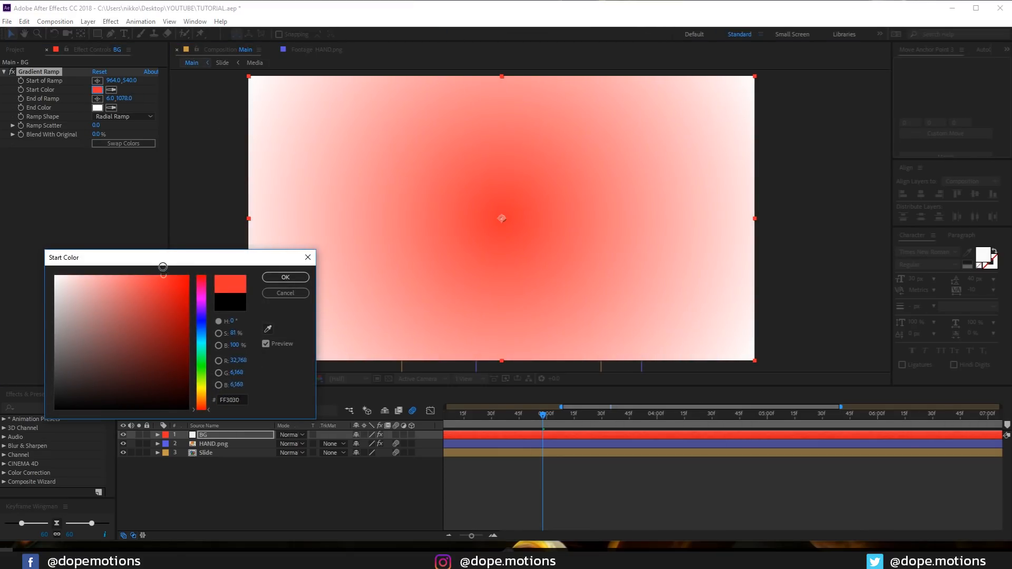
pyautogui.click(269, 276)
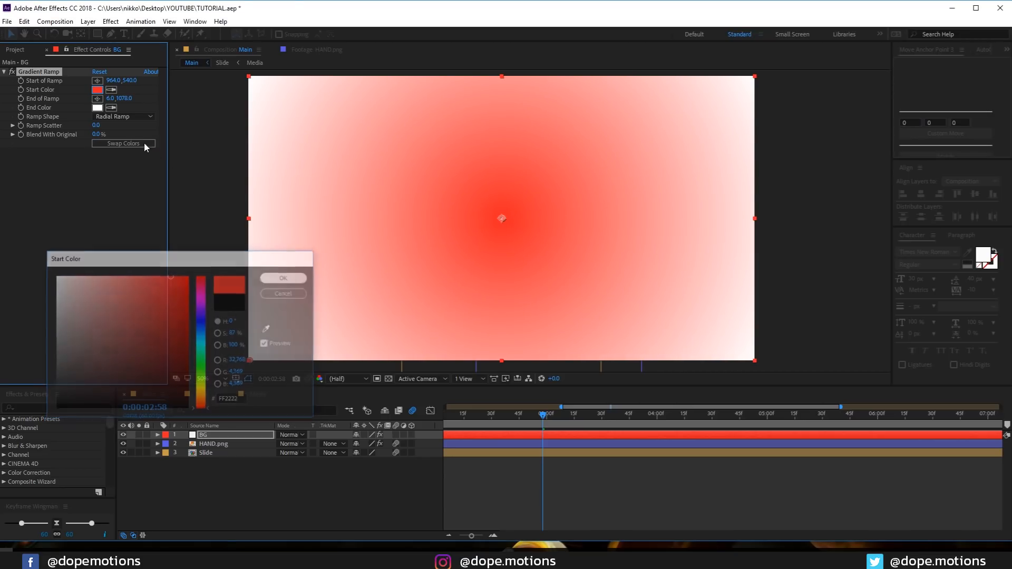
pyautogui.click(97, 108)
pyautogui.moveTo(174, 302); pyautogui.dragTo(153, 371)
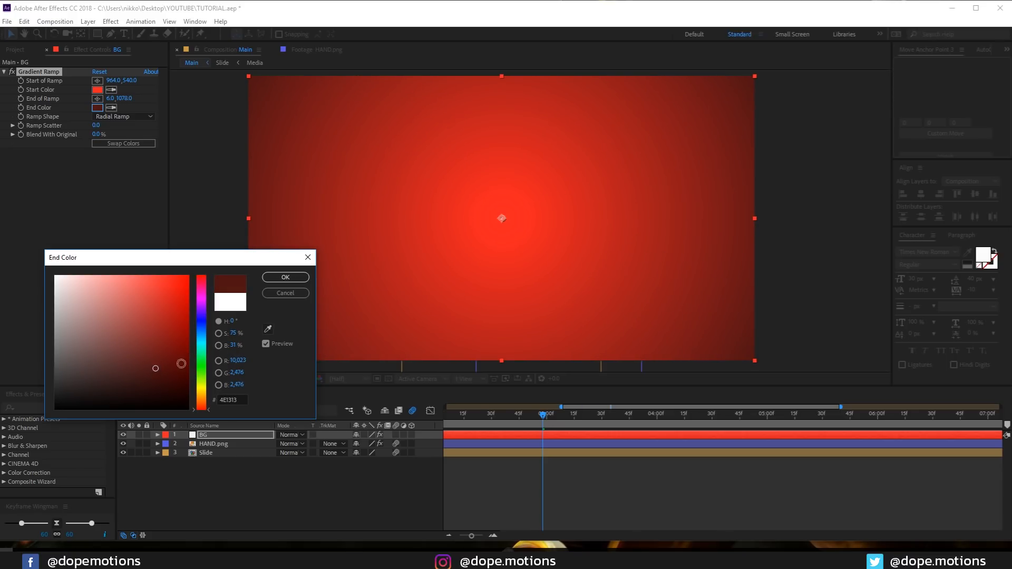
pyautogui.click(285, 277)
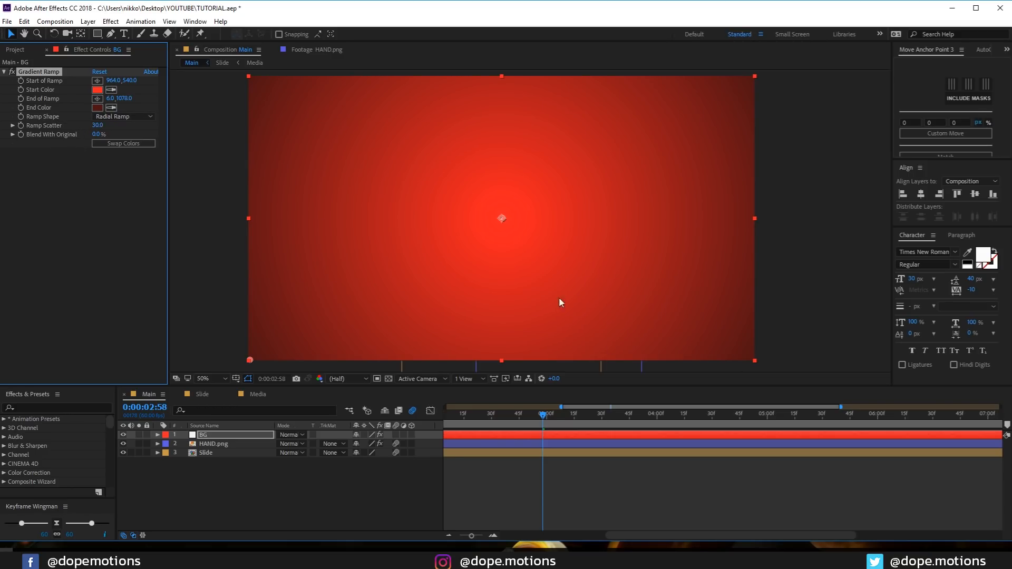
# Step: Send BG to the bottom of the layer stack and check the animation up to the Subscribe tap at 0:00:02:55
pyautogui.click(330, 511)
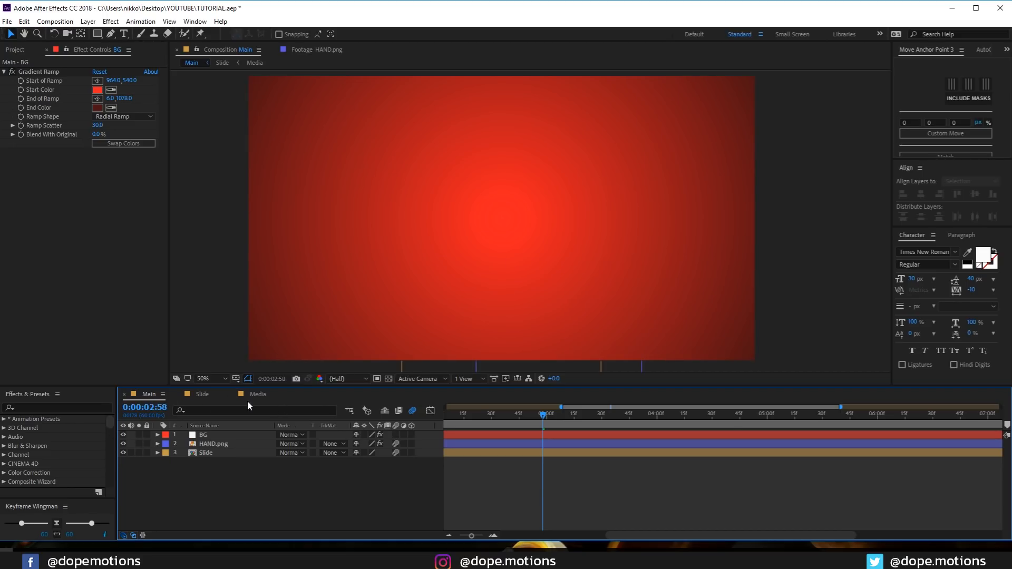
pyautogui.moveTo(459, 418); pyautogui.dragTo(570, 431)
pyautogui.click(204, 435)
pyautogui.hotkey('ctrl', 'shift', '[')
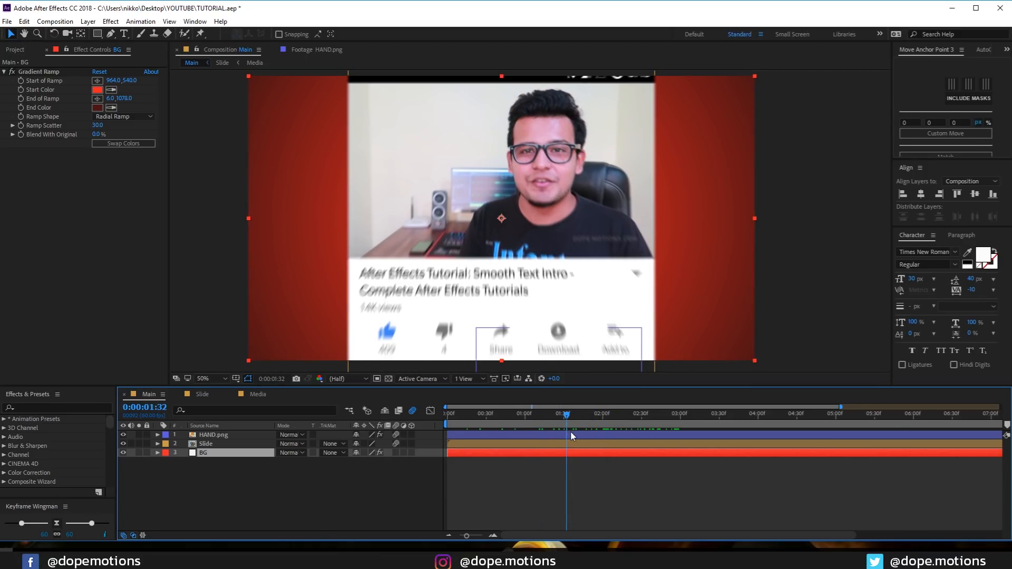
pyautogui.moveTo(662, 415)
pyautogui.mouseDown()
pyautogui.moveTo(838, 420)
pyautogui.moveTo(543, 439)
pyautogui.moveTo(701, 420)
pyautogui.moveTo(635, 418)
pyautogui.moveTo(649, 419)
pyautogui.moveTo(651, 403)
pyautogui.moveTo(707, 419)
pyautogui.moveTo(640, 417)
pyautogui.moveTo(676, 415)
pyautogui.mouseUp()
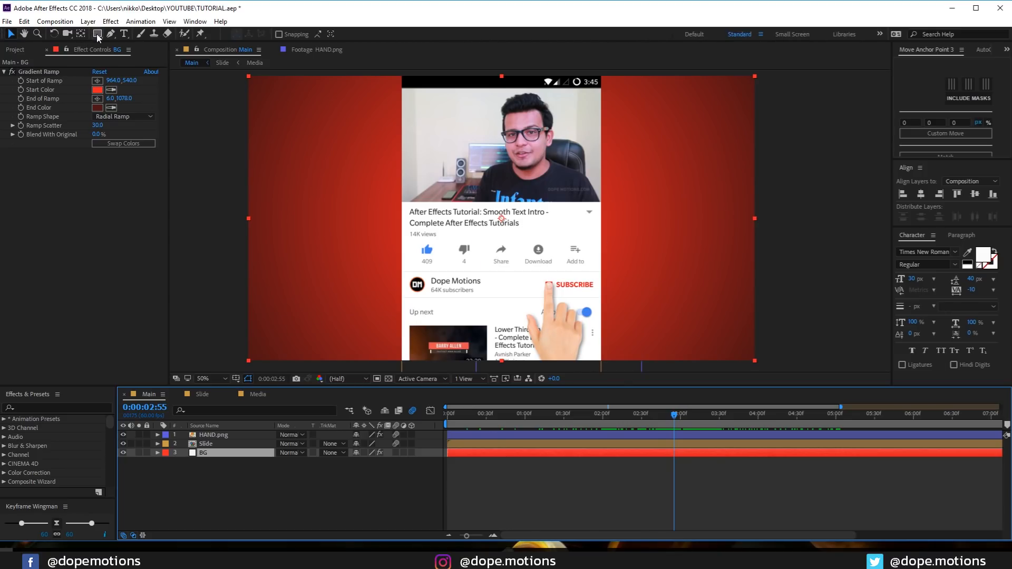
# Step: Draw an unfilled circle about 190 px across with an 18 px red stroke on a new shape layer
pyautogui.moveTo(98, 37); pyautogui.dragTo(133, 64)
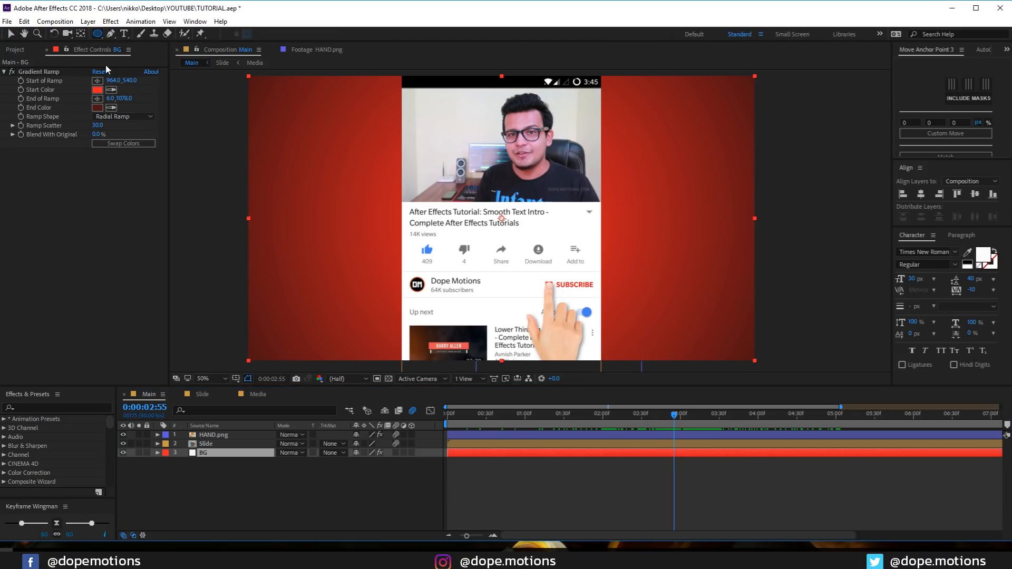
pyautogui.click(197, 505)
pyautogui.moveTo(365, 240); pyautogui.dragTo(401, 289)
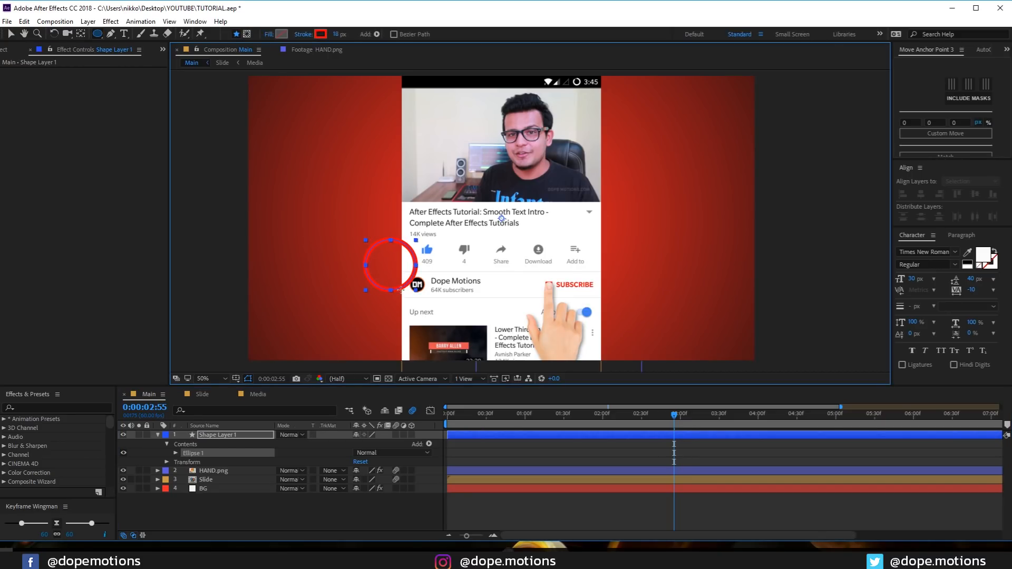
pyautogui.click(10, 34)
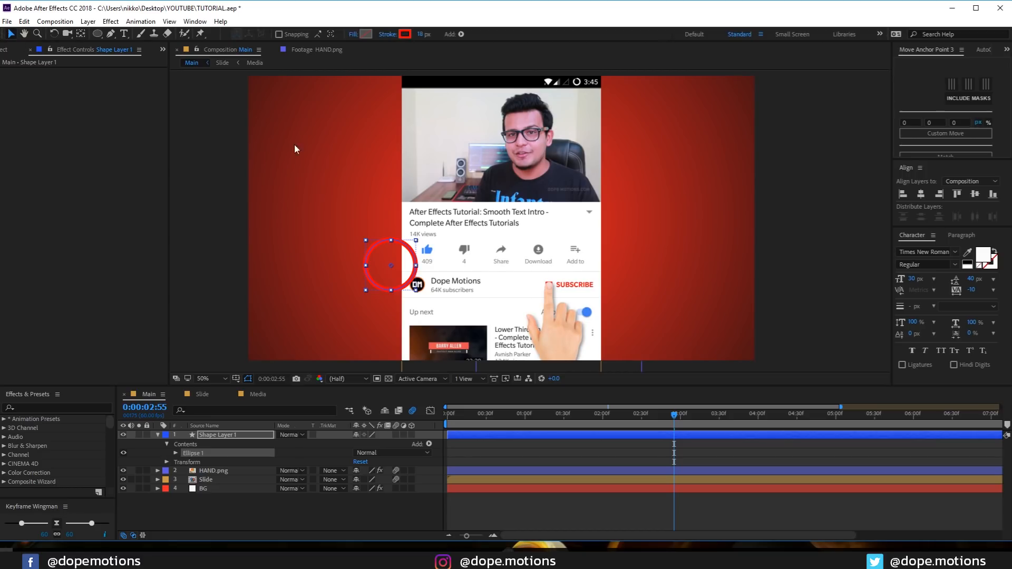
# Step: Solo the circle's shape layer, centre its anchor point on the circle and align it to the centre of the composition
pyautogui.click(210, 433)
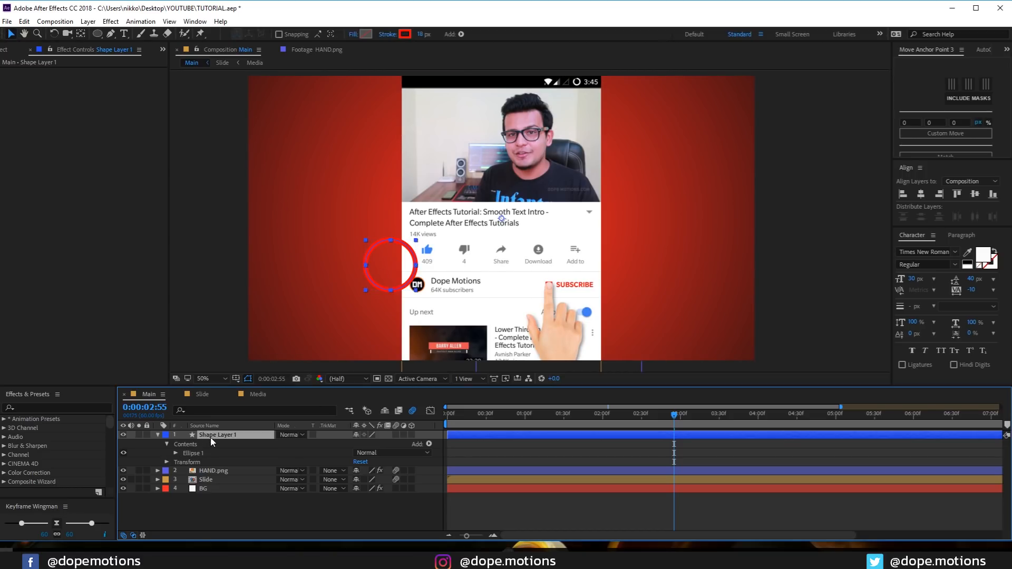
pyautogui.click(175, 453)
pyautogui.click(140, 434)
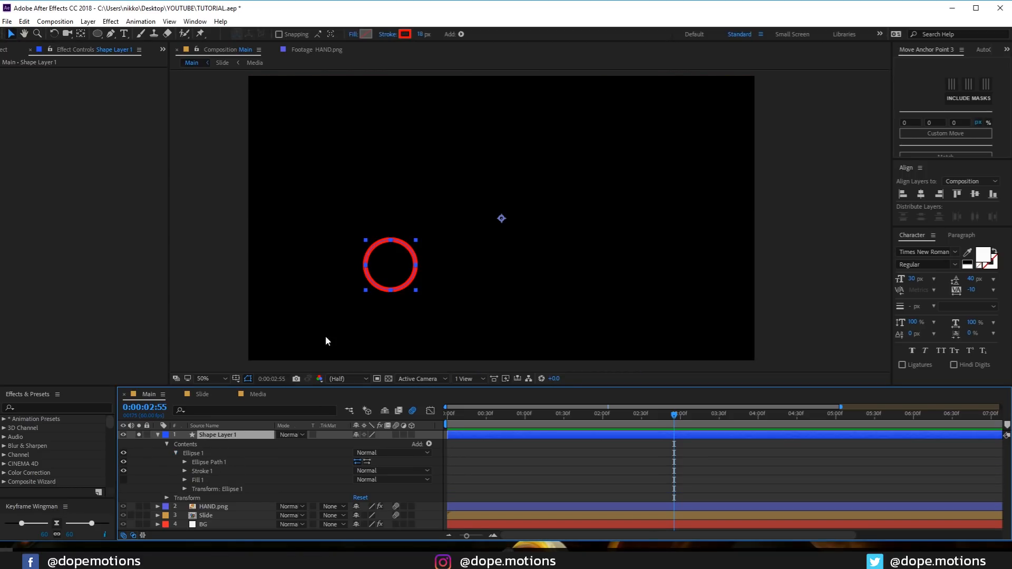
pyautogui.click(920, 84)
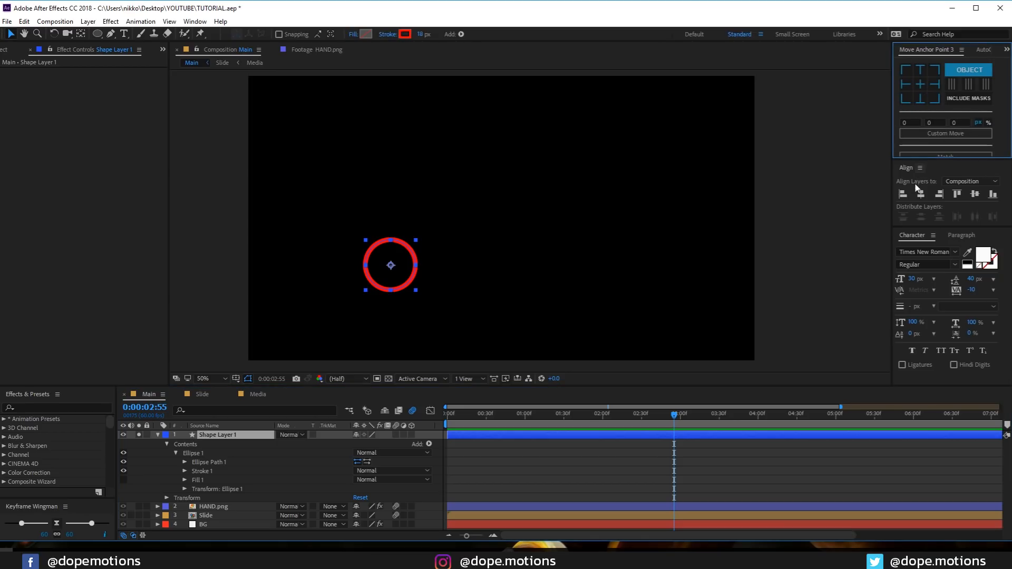
pyautogui.click(920, 194)
pyautogui.click(974, 194)
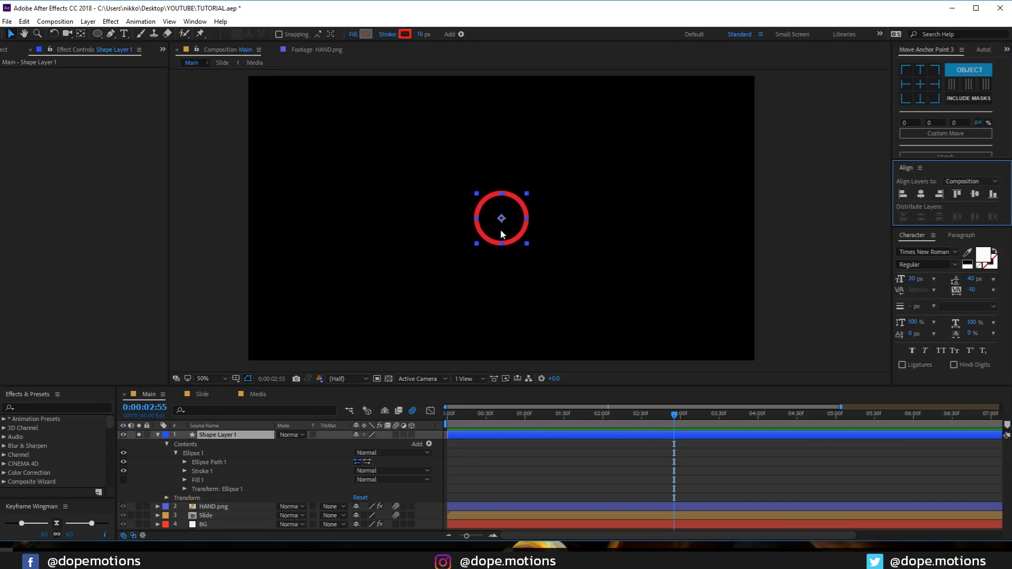
# Step: Return to 0:00:00:00, expand the circle's path and stroke properties, and set the path Size to 200, 200
pyautogui.press('.')
pyautogui.moveTo(493, 234); pyautogui.dragTo(520, 235)
pyautogui.moveTo(463, 414); pyautogui.dragTo(431, 423)
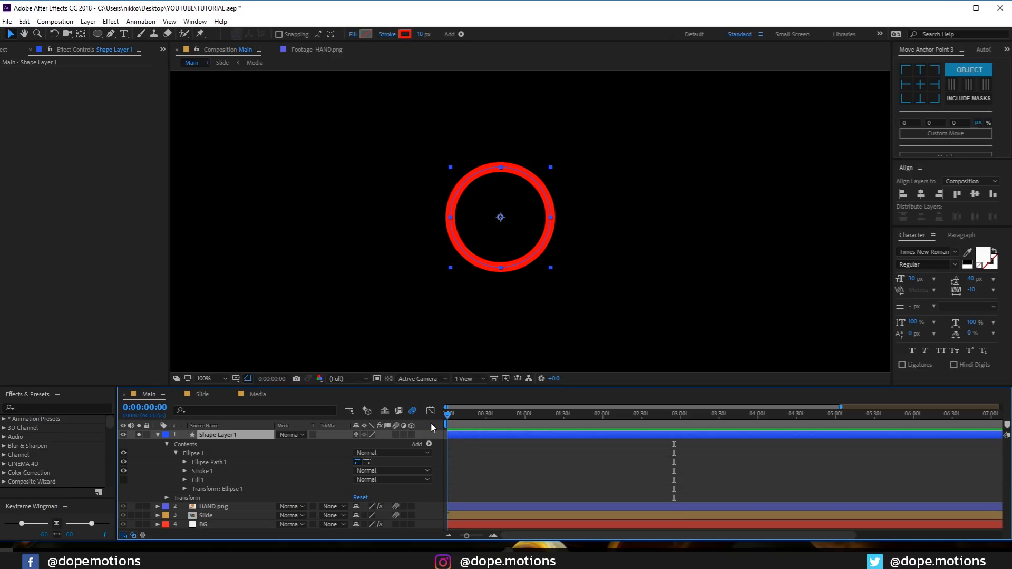
pyautogui.press('=')
pyautogui.press('=')
pyautogui.press('=')
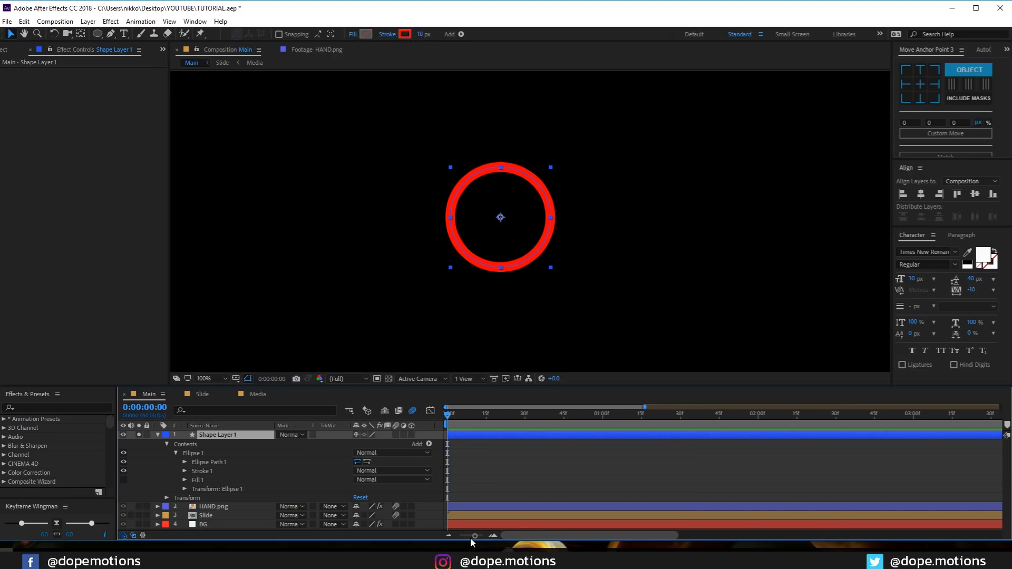
pyautogui.click(184, 463)
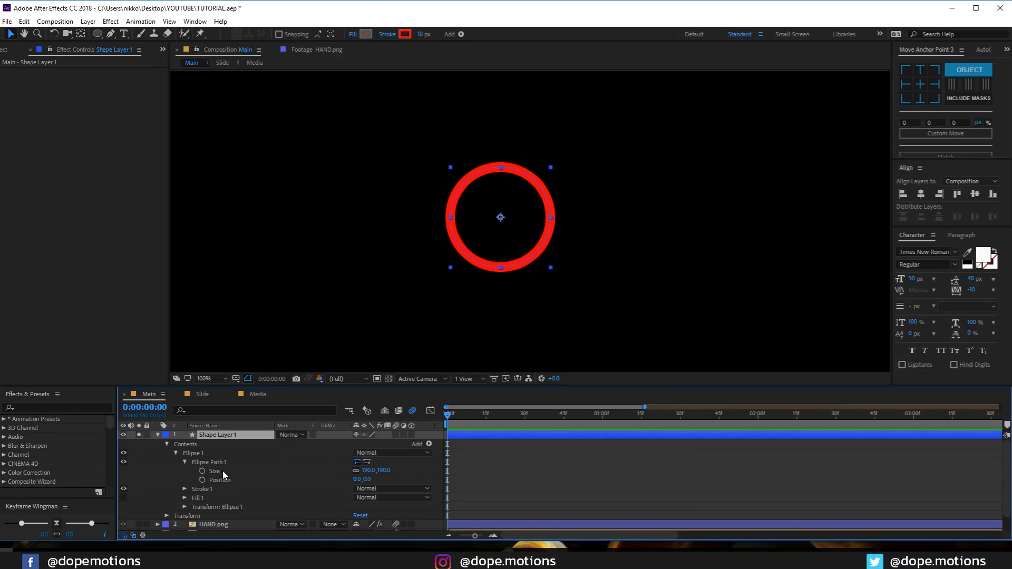
pyautogui.click(185, 489)
pyautogui.scroll(-1, 266, 498)
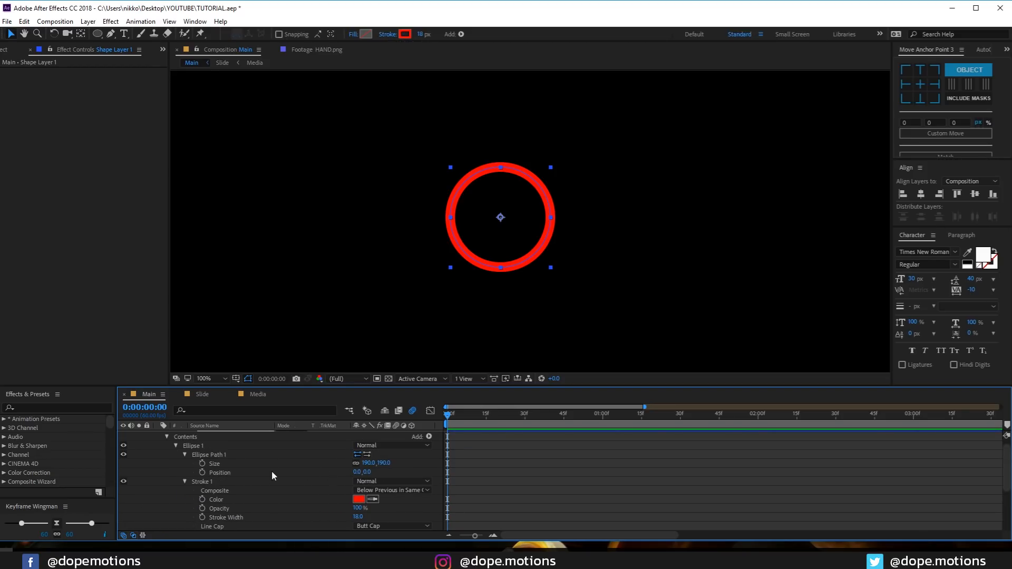
pyautogui.click(382, 463)
pyautogui.write('200')
pyautogui.press('Return')
# Step: At 0:00:00:30, keyframe the circle's Size as it is and its Stroke Width at 0
pyautogui.moveTo(515, 416); pyautogui.dragTo(524, 426)
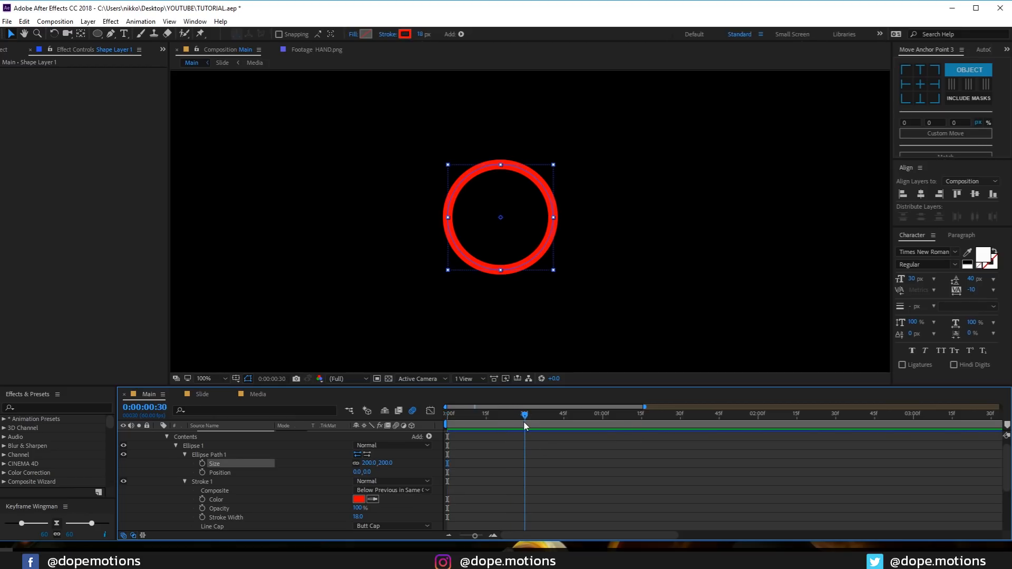
pyautogui.click(202, 464)
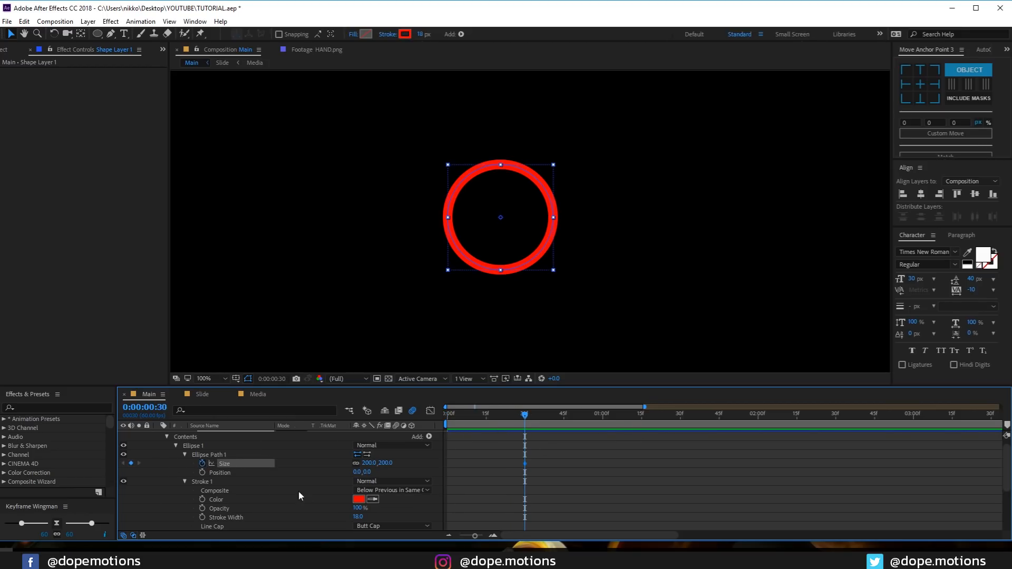
pyautogui.click(202, 517)
pyautogui.click(358, 516)
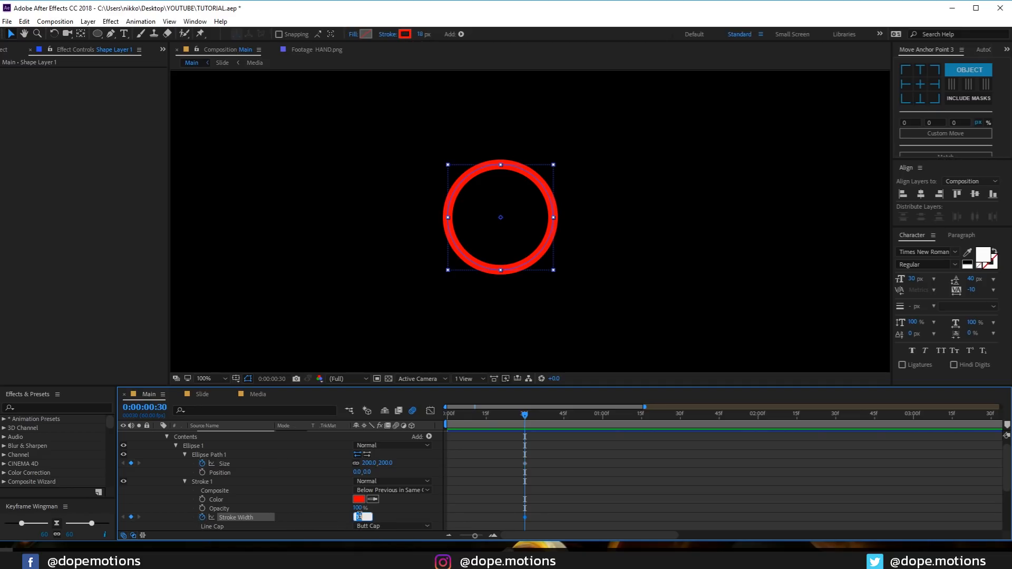
pyautogui.write('0')
pyautogui.press('Return')
# Step: Show only the circle layer's keyframed properties and keyframe its Size at 0 at 0:00:00:00
pyautogui.moveTo(507, 422); pyautogui.dragTo(447, 421)
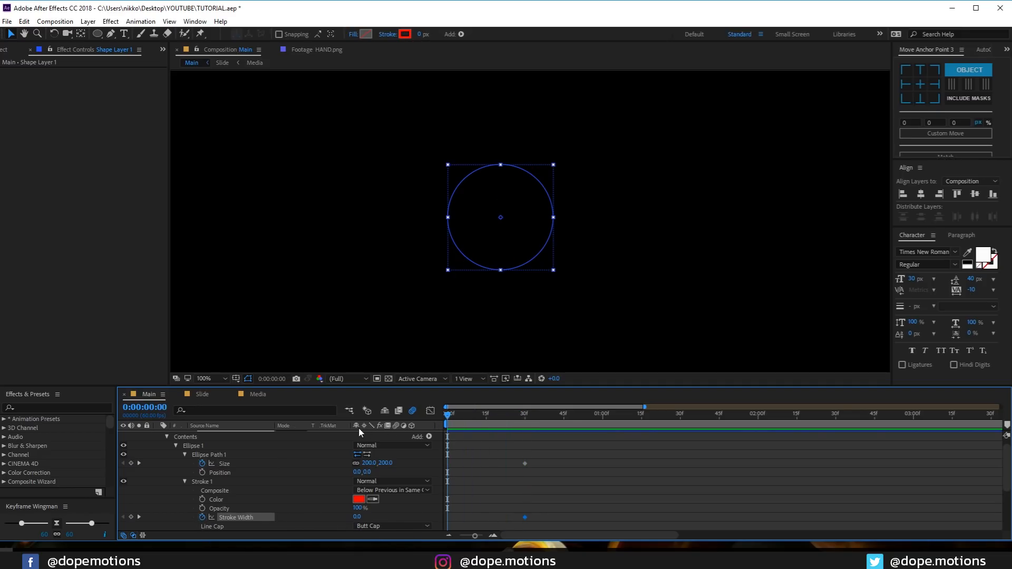
pyautogui.scroll(1, 238, 457)
pyautogui.click(221, 435)
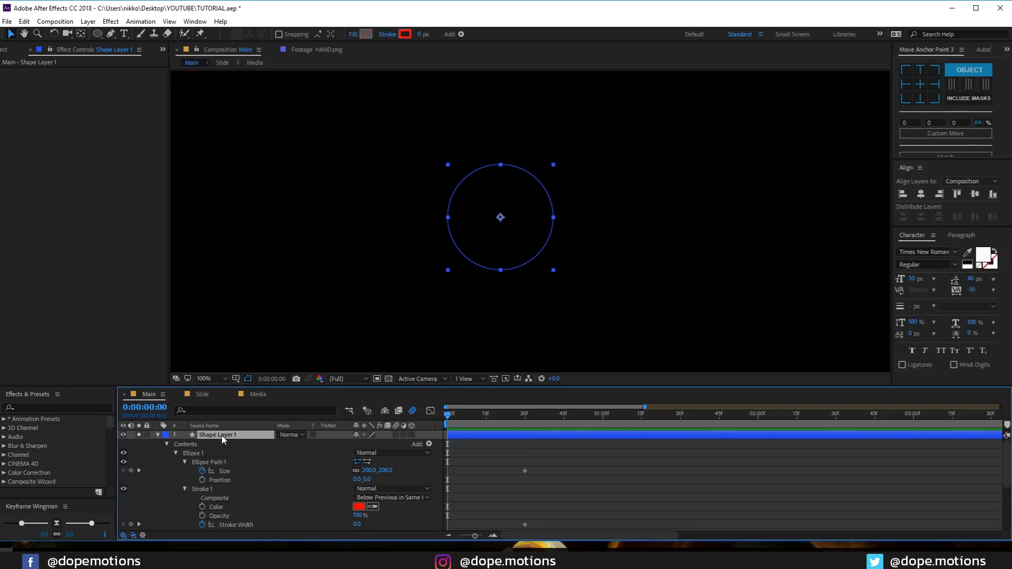
pyautogui.press('u')
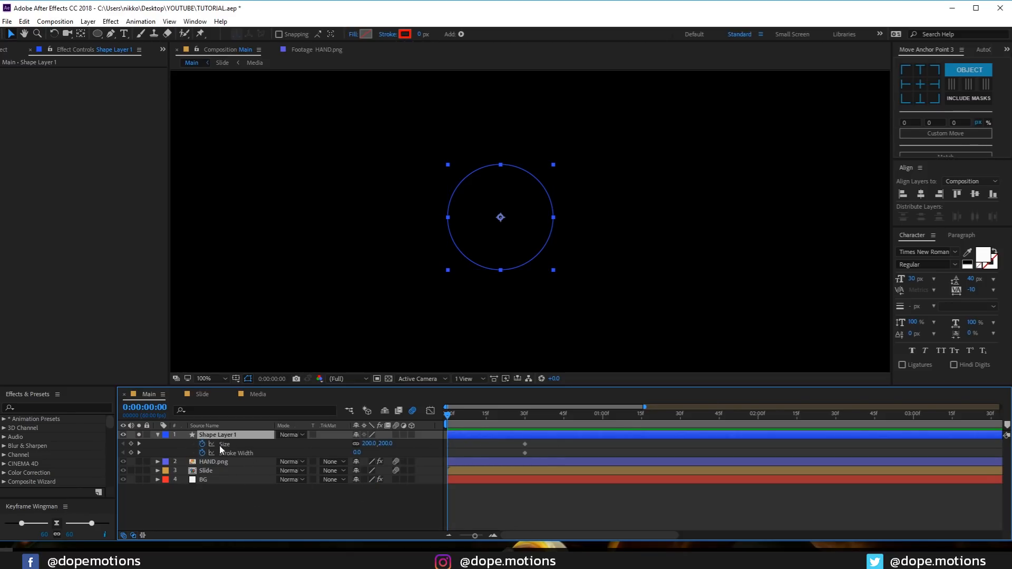
pyautogui.click(385, 443)
pyautogui.write('0')
pyautogui.press('Return')
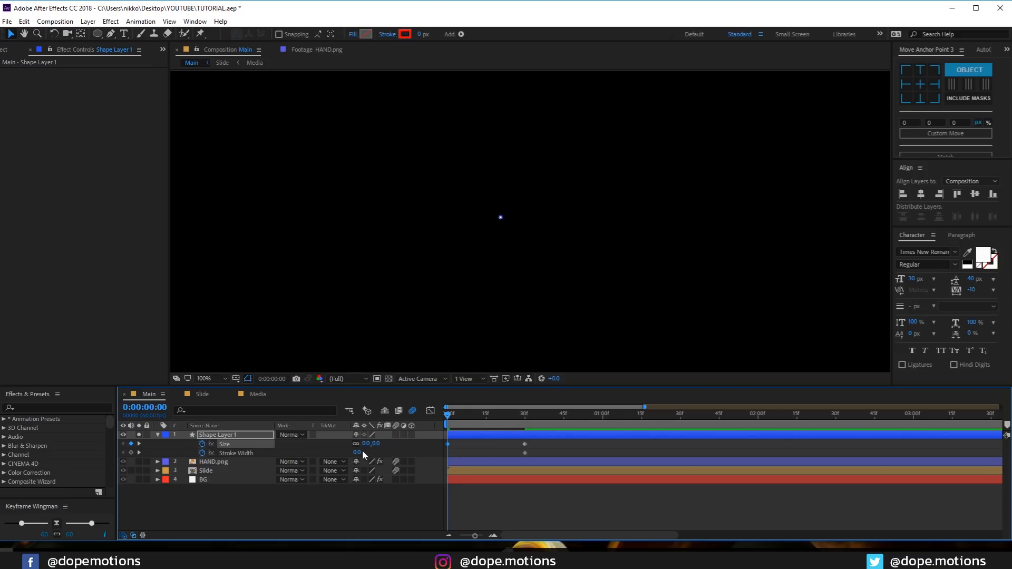
# Step: Keyframe the circle's Stroke Width at 0:00:00:00, trying 30 and settling on 40
pyautogui.click(357, 453)
pyautogui.write('30')
pyautogui.press('Return')
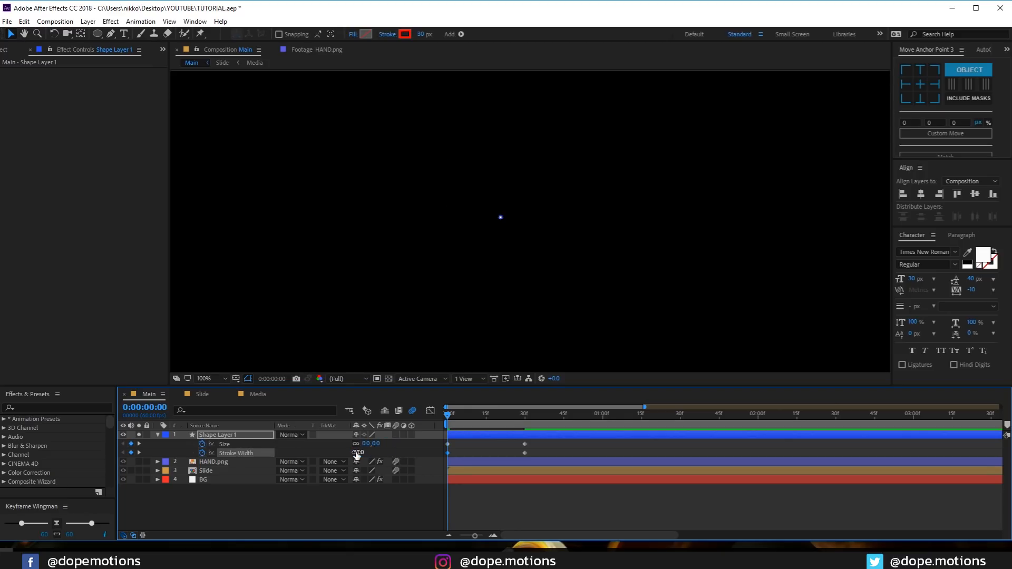
pyautogui.moveTo(448, 415)
pyautogui.mouseDown()
pyautogui.moveTo(520, 416)
pyautogui.moveTo(442, 425)
pyautogui.mouseUp()
pyautogui.click(362, 453)
pyautogui.write('40')
pyautogui.press('Return')
# Step: Preview the ring animation and apply Easy Ease to all the Size and Stroke Width keyframes
pyautogui.press('space')
pyautogui.moveTo(460, 416)
pyautogui.mouseDown()
pyautogui.moveTo(496, 417)
pyautogui.moveTo(433, 475)
pyautogui.mouseUp()
pyautogui.press('F9')
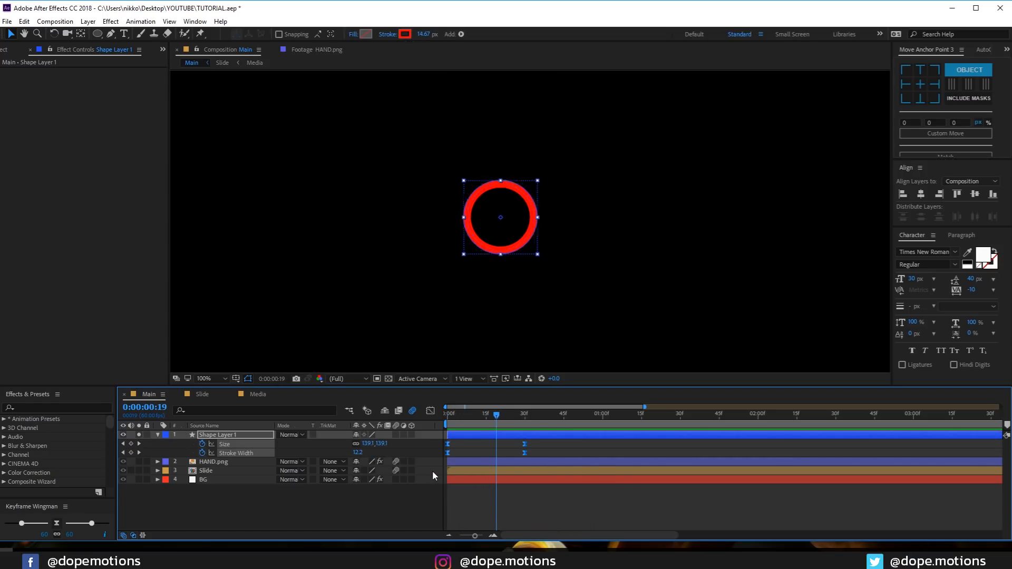
# Step: Reshape the keyframes' speed graph so the ring expands fast early and eases out slowly, and preview it
pyautogui.click(430, 411)
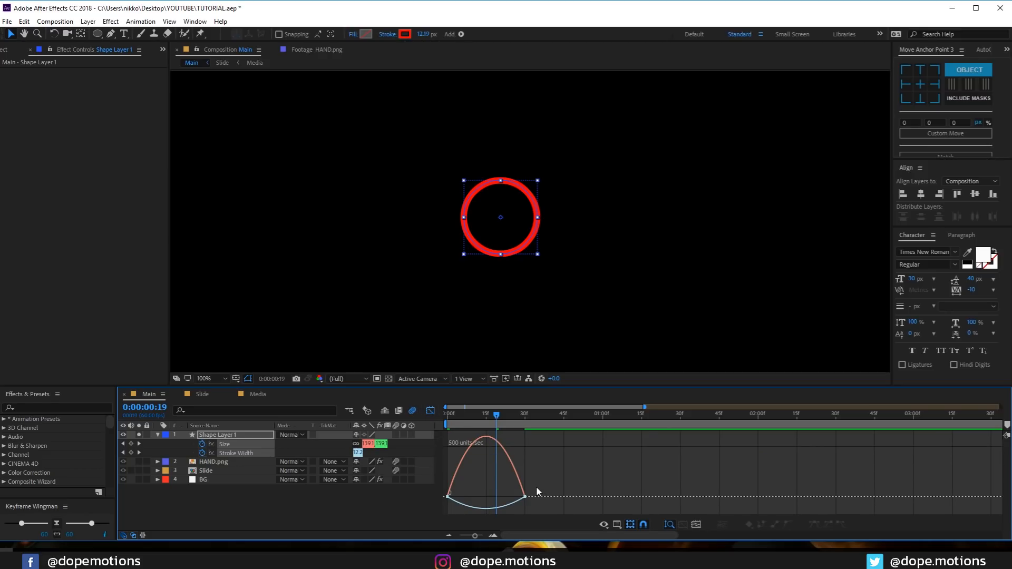
pyautogui.click(509, 502)
pyautogui.moveTo(509, 502); pyautogui.dragTo(490, 498)
pyautogui.press('space')
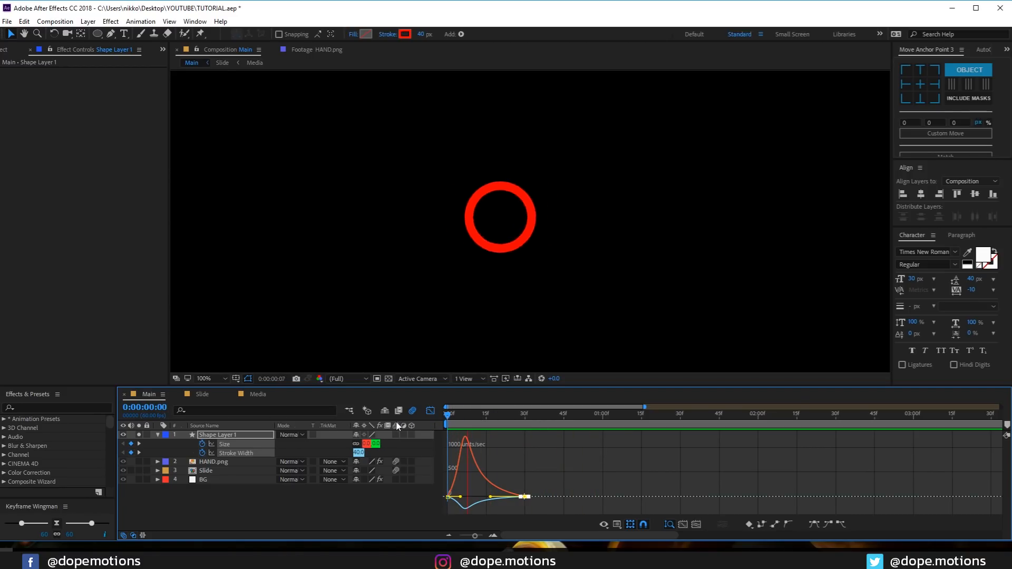
pyautogui.press('space')
pyautogui.click(430, 410)
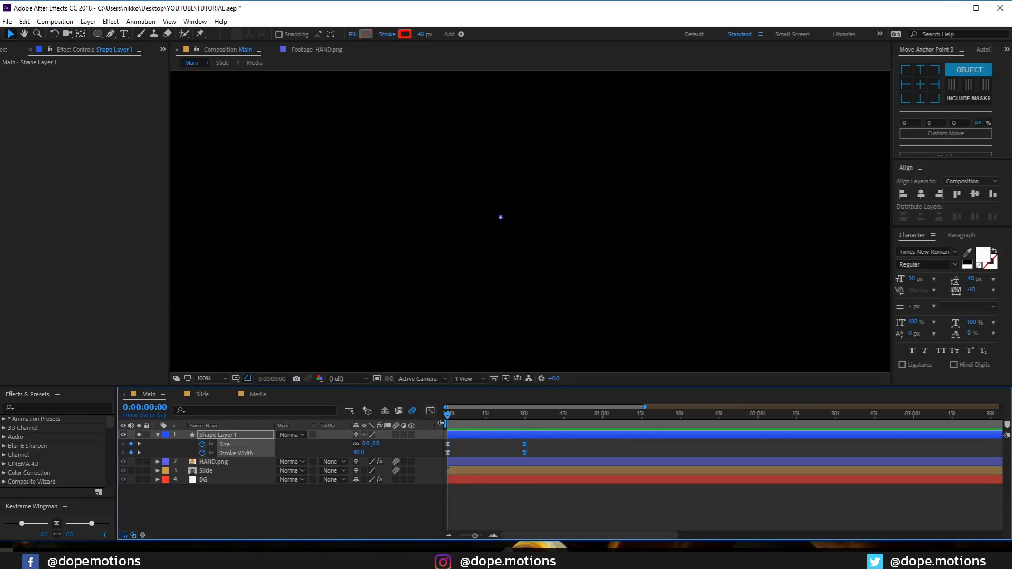
# Step: Move the ending Size and Stroke Width keyframes to 0:00:00:38, preview the ring and trim its layer to end there
pyautogui.moveTo(539, 447); pyautogui.dragTo(546, 448)
pyautogui.press('space')
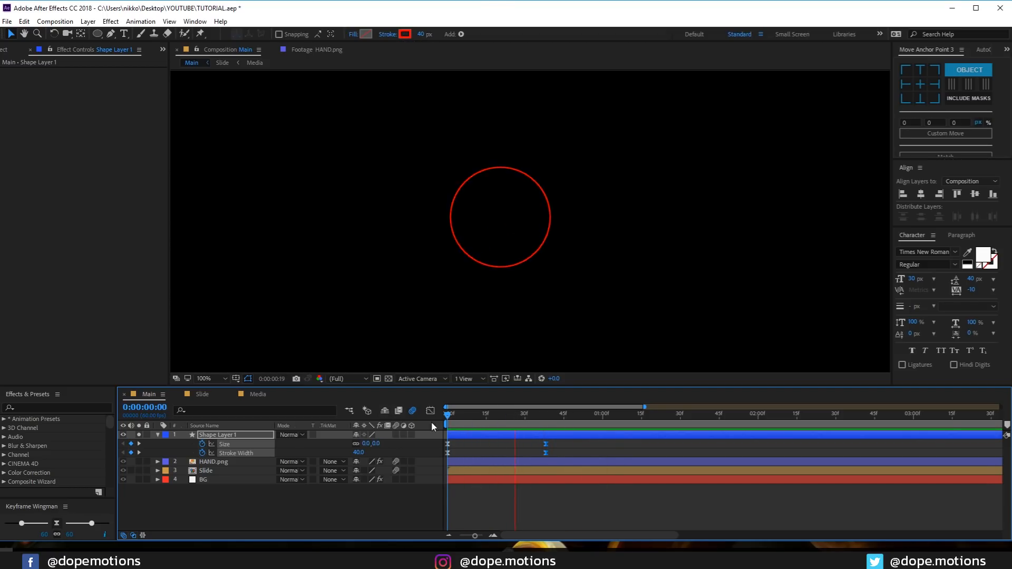
pyautogui.click(546, 423)
pyautogui.click(561, 435)
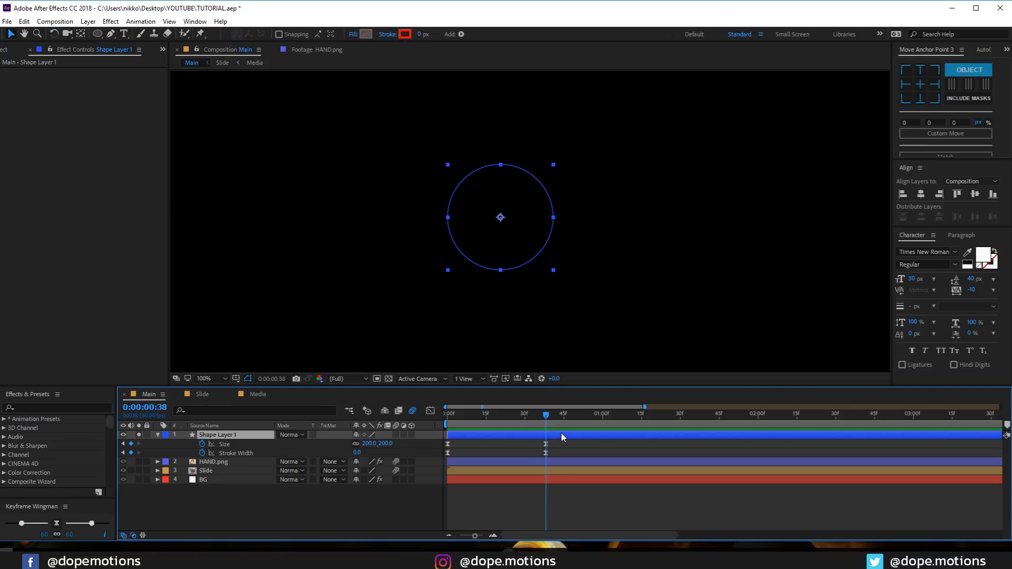
pyautogui.hotkey('alt', ']')
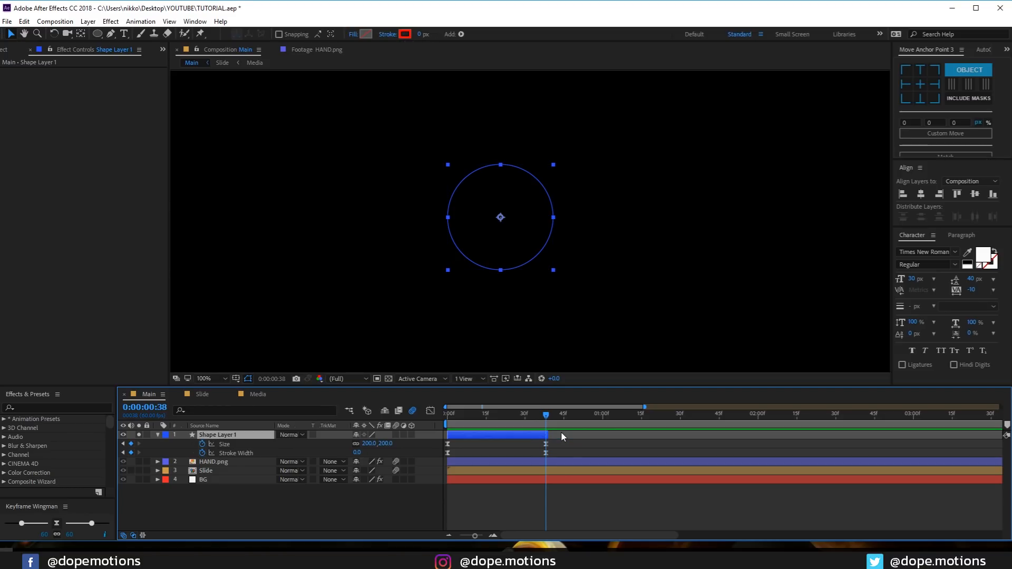
# Step: Collapse and unsolo the ring's shape layer and remove it from the Main composition
pyautogui.click(157, 434)
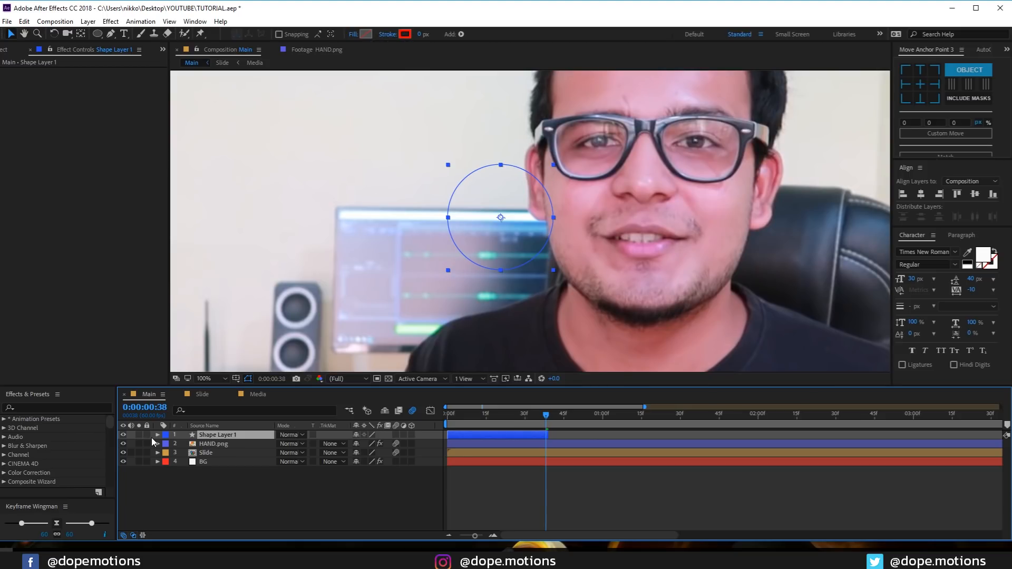
pyautogui.press('Delete')
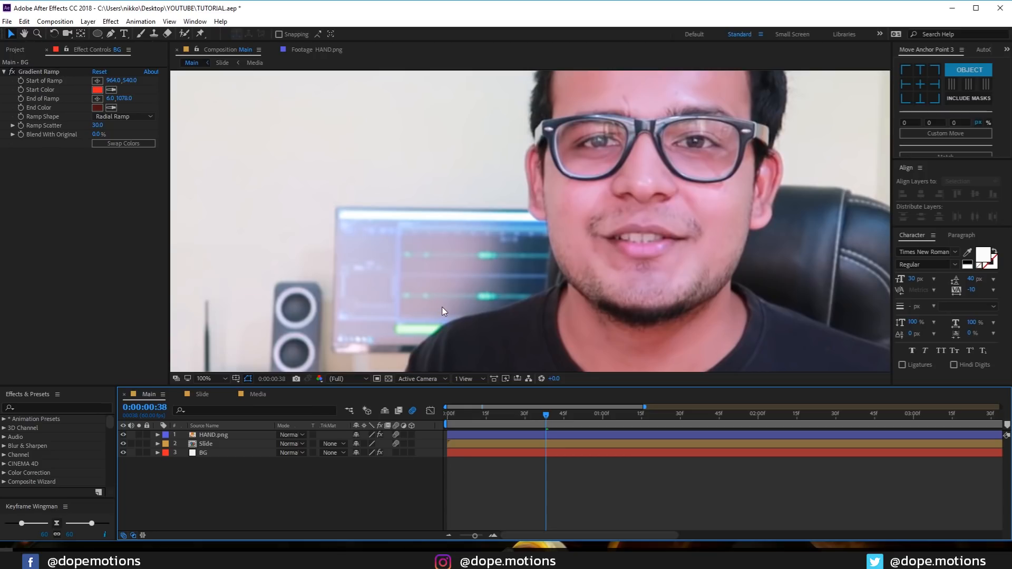
# Step: Open the Slide precomposition and collapse all of its layers
pyautogui.scroll(-2, 442, 306)
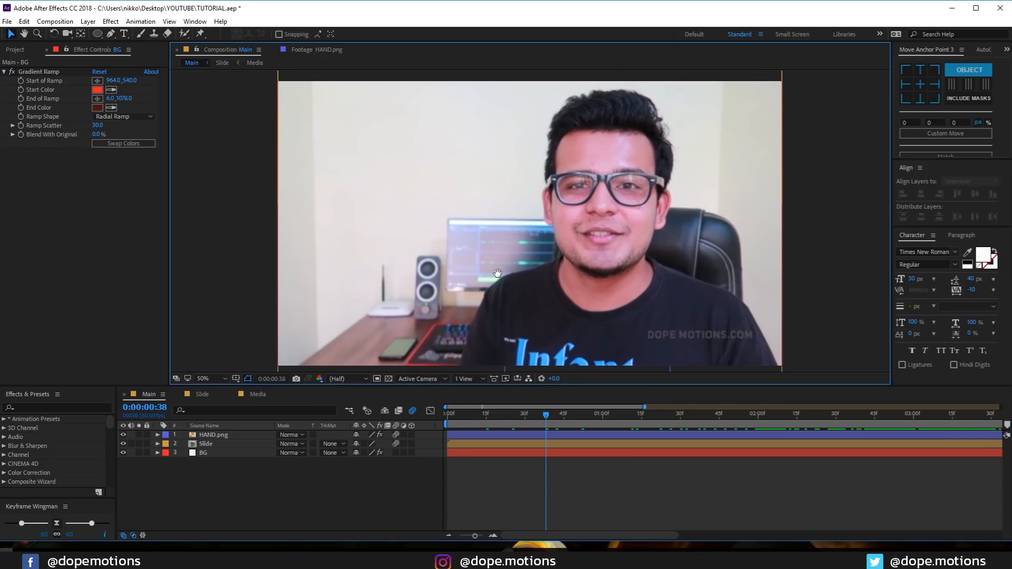
pyautogui.press('h')
pyautogui.moveTo(479, 269)
pyautogui.mouseDown()
pyautogui.moveTo(502, 271)
pyautogui.moveTo(494, 268)
pyautogui.mouseUp()
pyautogui.press('v')
pyautogui.doubleClick(227, 446)
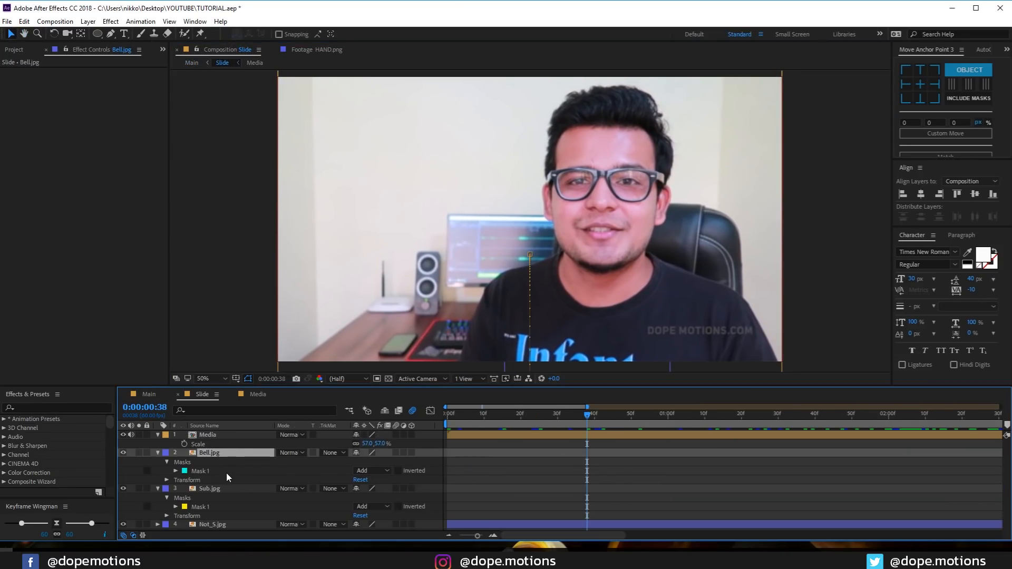
pyautogui.hotkey('ctrl', 'a')
pyautogui.press('u')
pyautogui.click(233, 476)
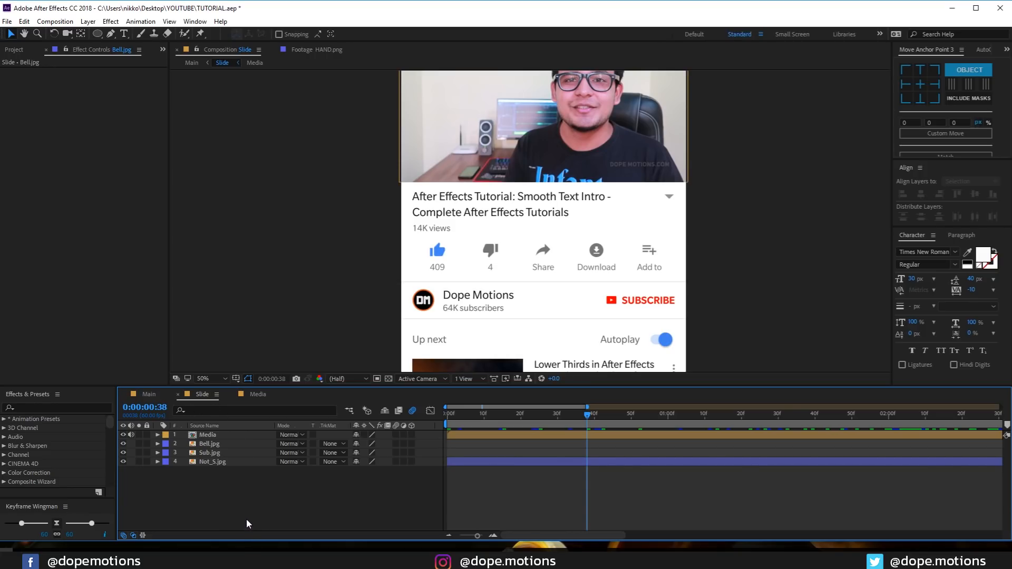
# Step: Try pasting the ring's shape layer into the Slide composition, and return to the Main composition
pyautogui.hotkey('ctrl', 'v')
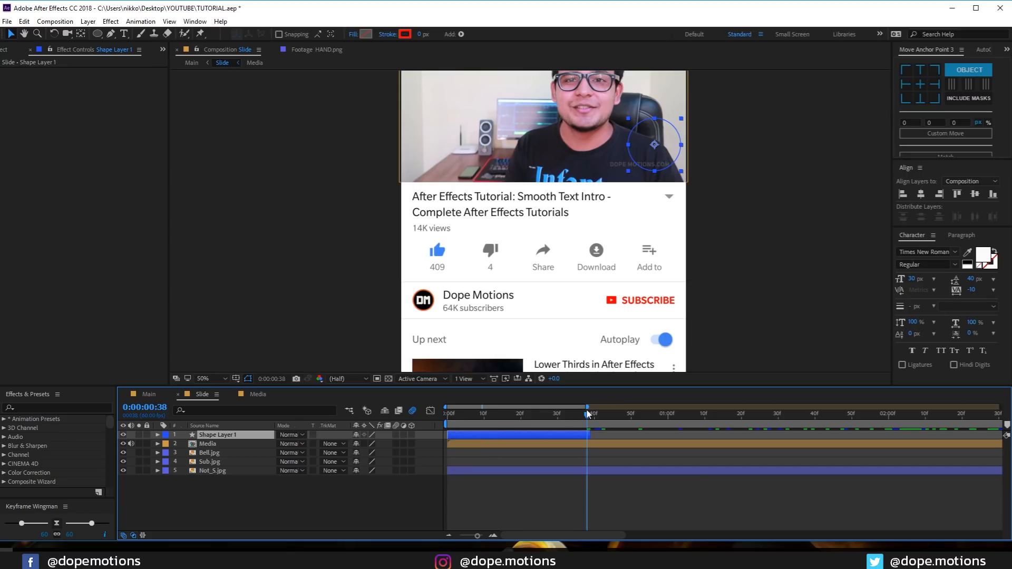
pyautogui.moveTo(587, 409)
pyautogui.mouseDown()
pyautogui.moveTo(642, 411)
pyautogui.moveTo(546, 411)
pyautogui.moveTo(594, 414)
pyautogui.mouseUp()
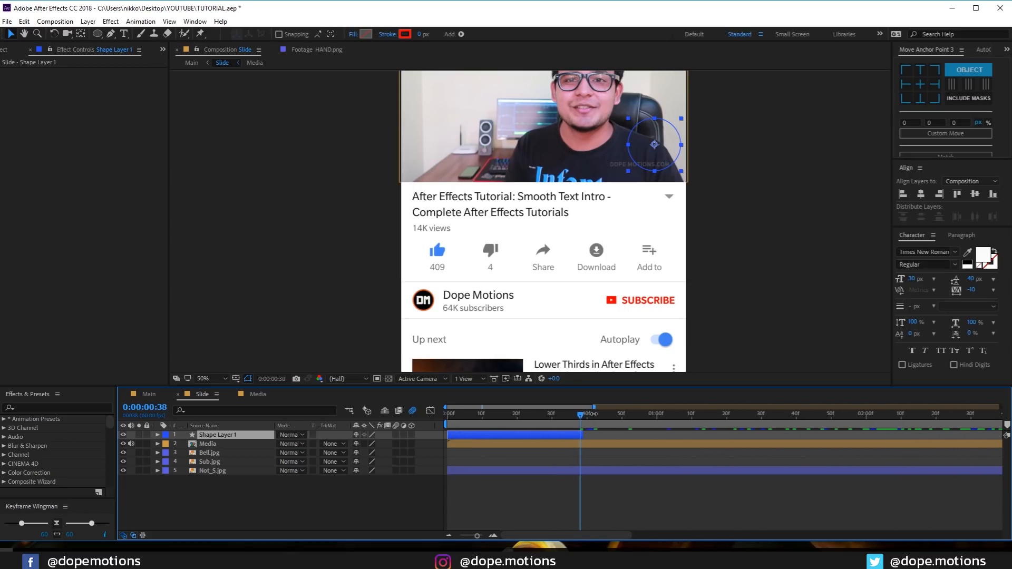
pyautogui.click(233, 439)
pyautogui.click(152, 395)
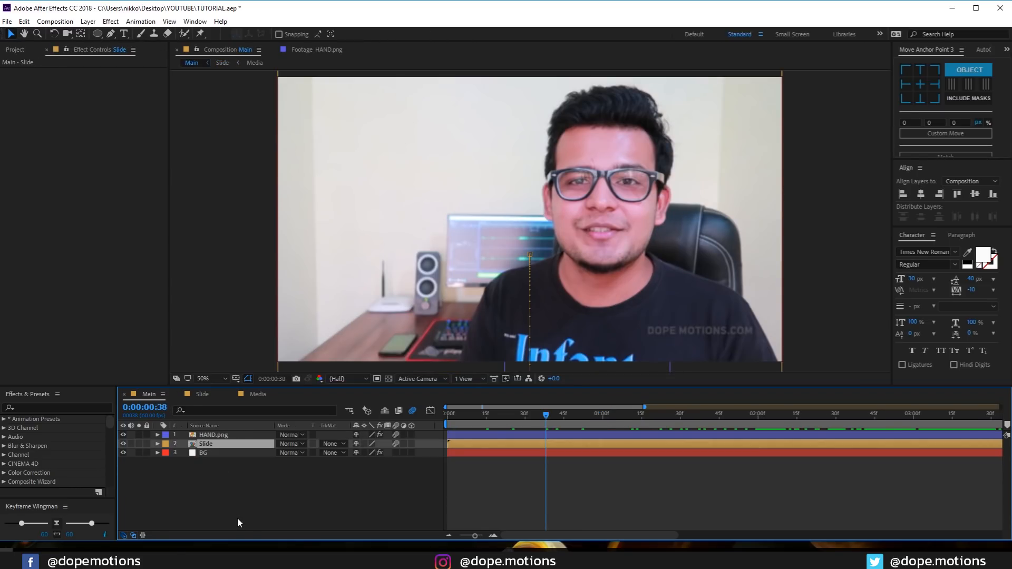
# Step: Paste the ring's shape layer into the Main composition and reveal HAND.png's keyframes at the subscribe tap, at 0:00:03:00
pyautogui.click(238, 514)
pyautogui.hotkey('ctrl', 'v')
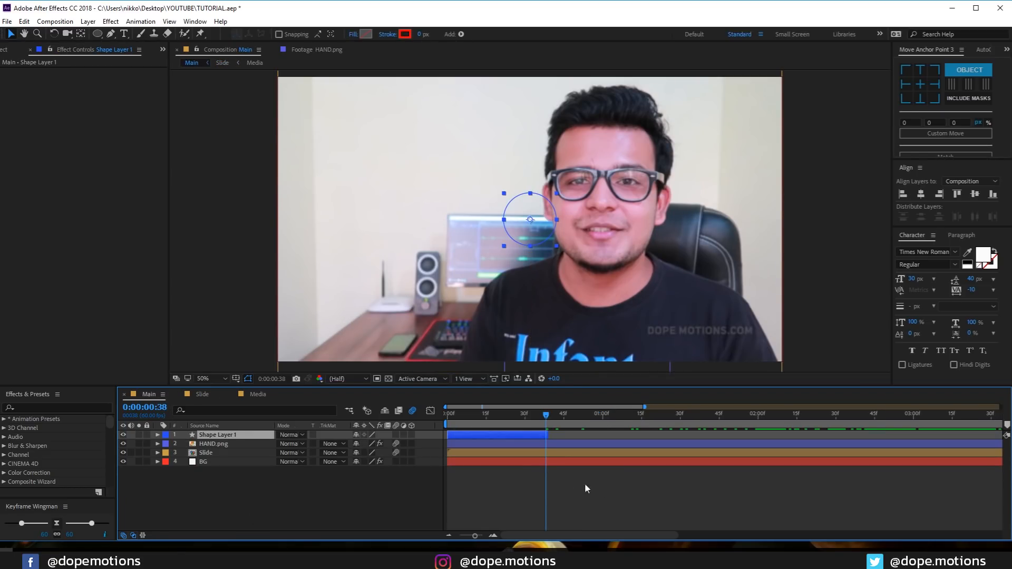
pyautogui.moveTo(559, 417); pyautogui.dragTo(784, 439)
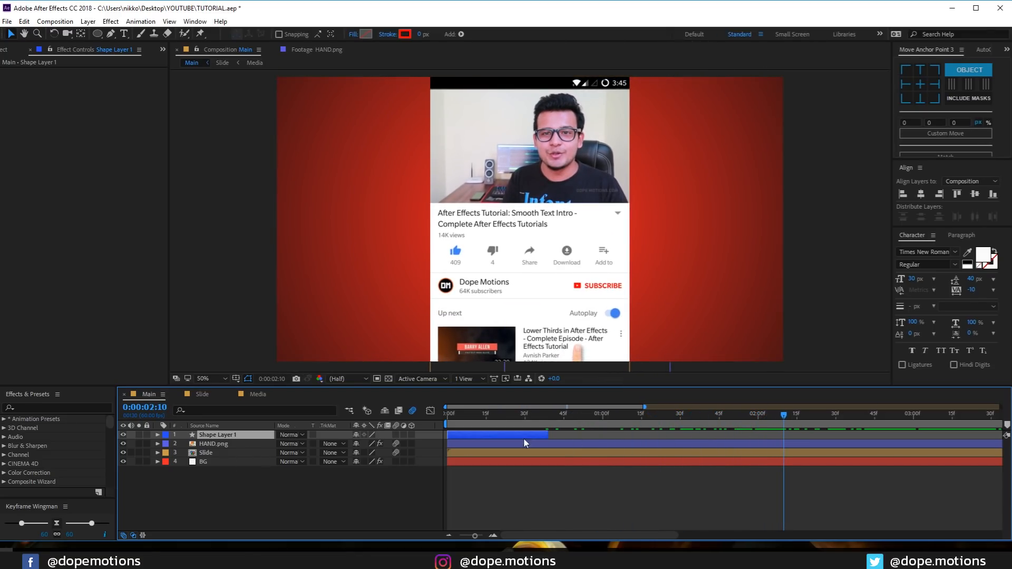
pyautogui.scroll(-3, 626, 451)
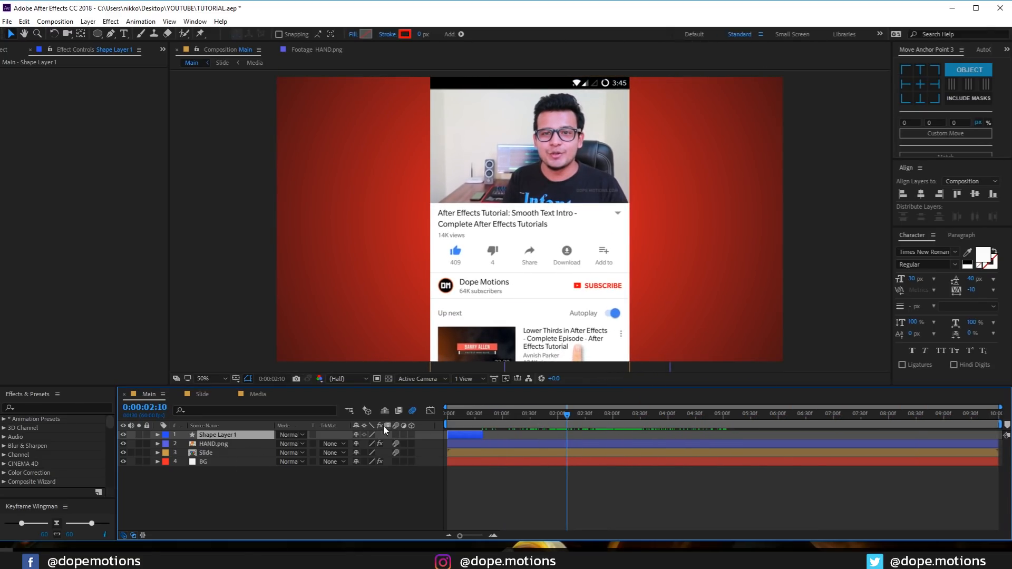
pyautogui.moveTo(567, 416); pyautogui.dragTo(612, 418)
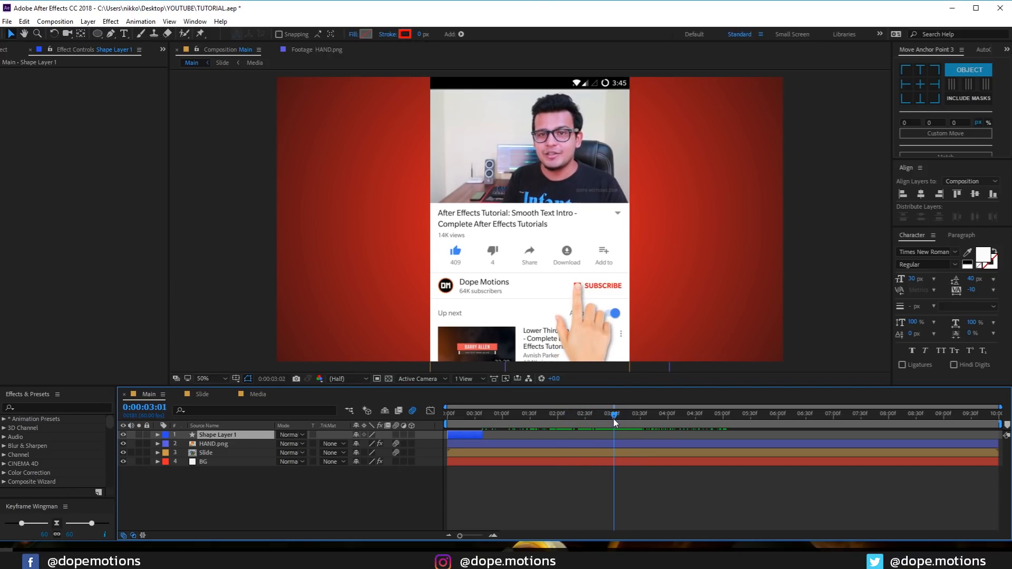
pyautogui.click(214, 444)
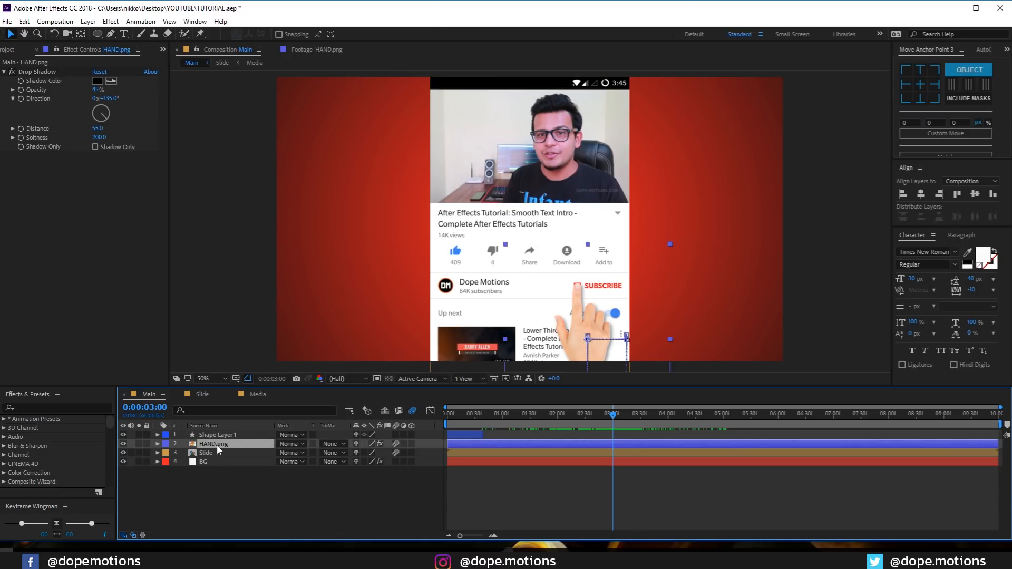
pyautogui.press('u')
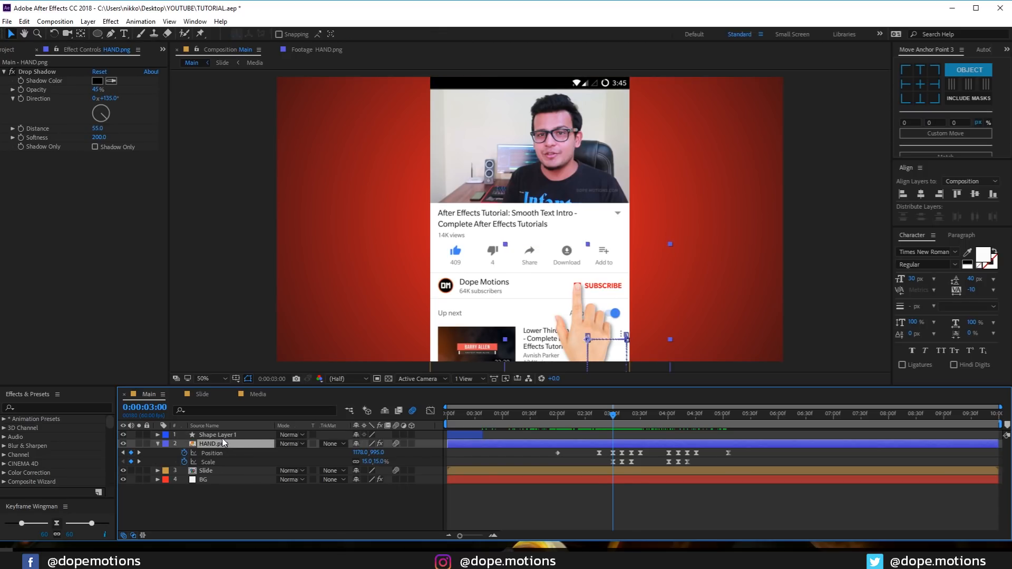
# Step: Shift the ring's shape layer in time to start at about 0:00:03:03 and place it below the Slide layer
pyautogui.scroll(1, 618, 447)
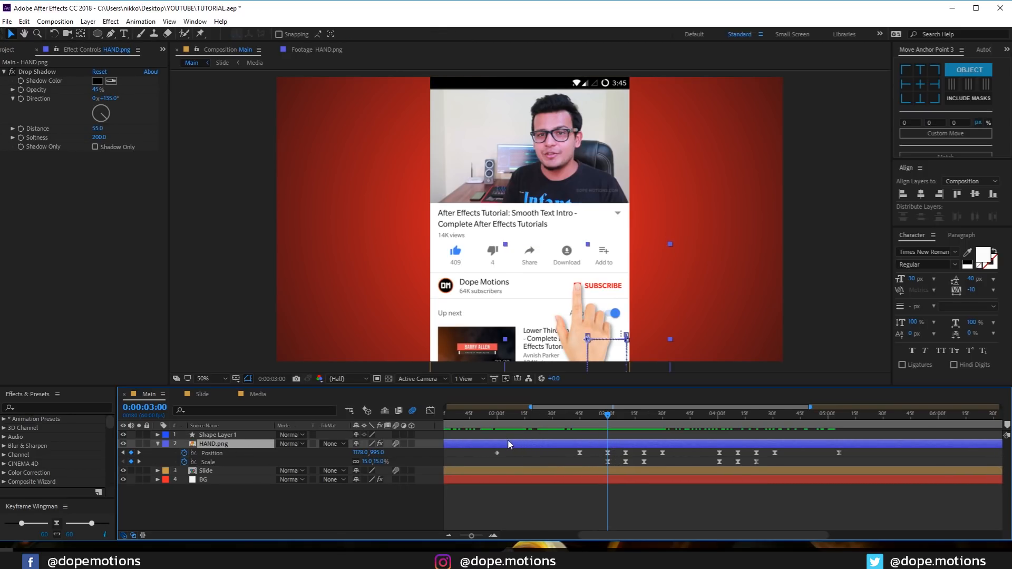
pyautogui.scroll(-1, 508, 444)
pyautogui.moveTo(466, 436); pyautogui.dragTo(619, 414)
pyautogui.scroll(2, 623, 437)
pyautogui.click(604, 414)
pyautogui.moveTo(218, 474); pyautogui.dragTo(217, 472)
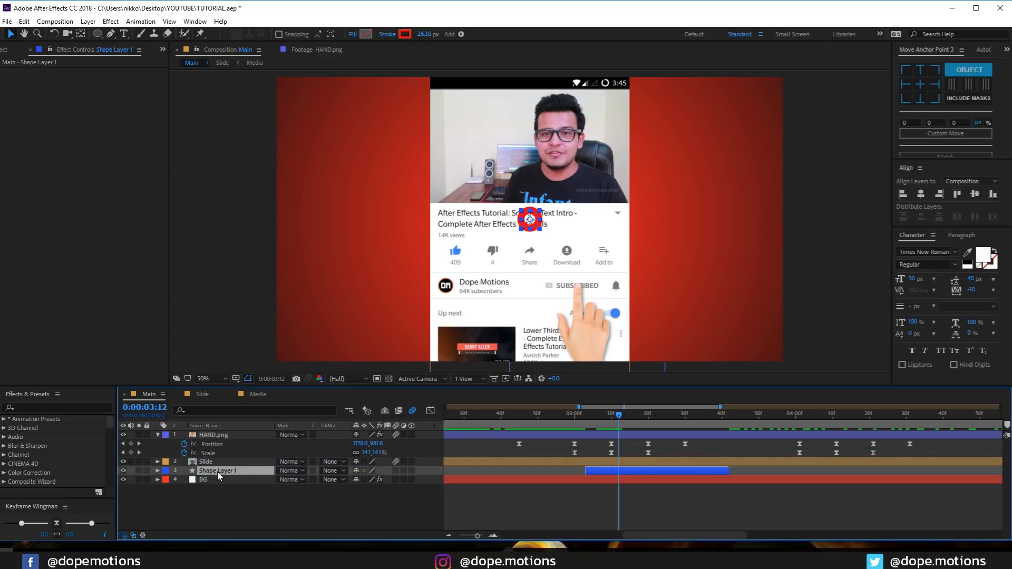
# Step: Rename the ring's shape layer as Pop
pyautogui.press('Return')
pyautogui.write('Pop')
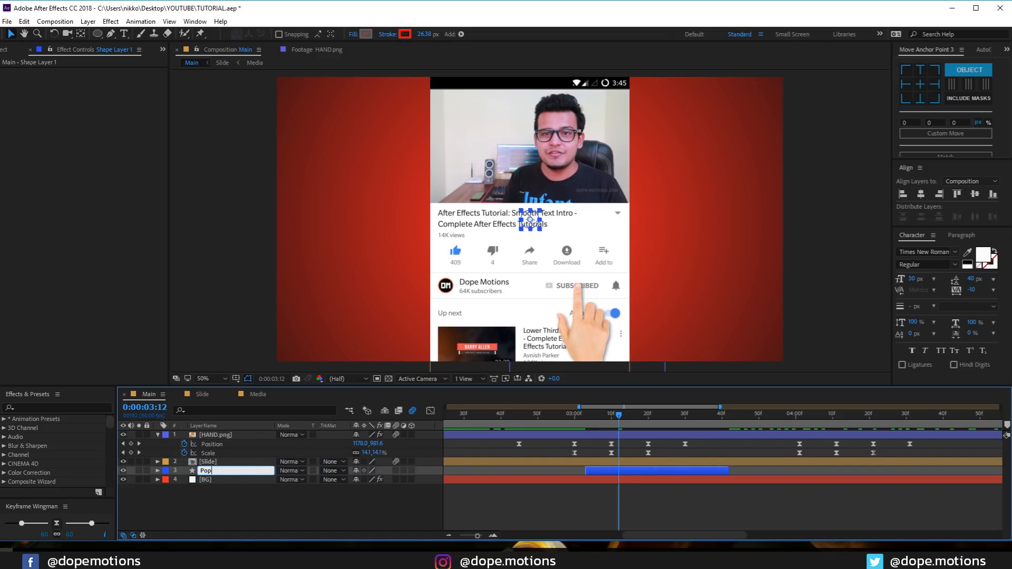
pyautogui.press('Return')
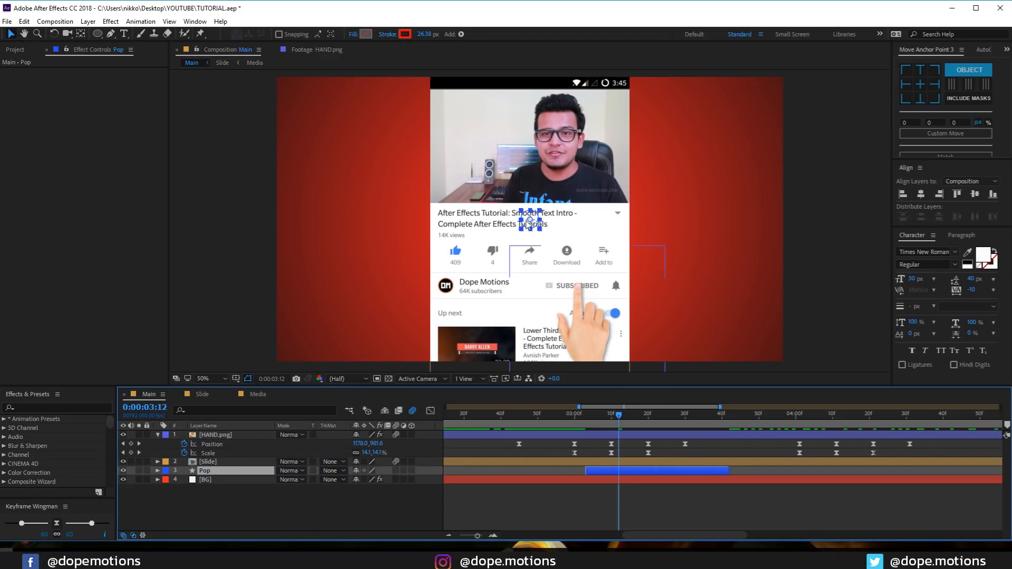
# Step: Position the Pop ring on the fingertip over the subscribe button and move its layer above Slide
pyautogui.moveTo(532, 221); pyautogui.dragTo(573, 288)
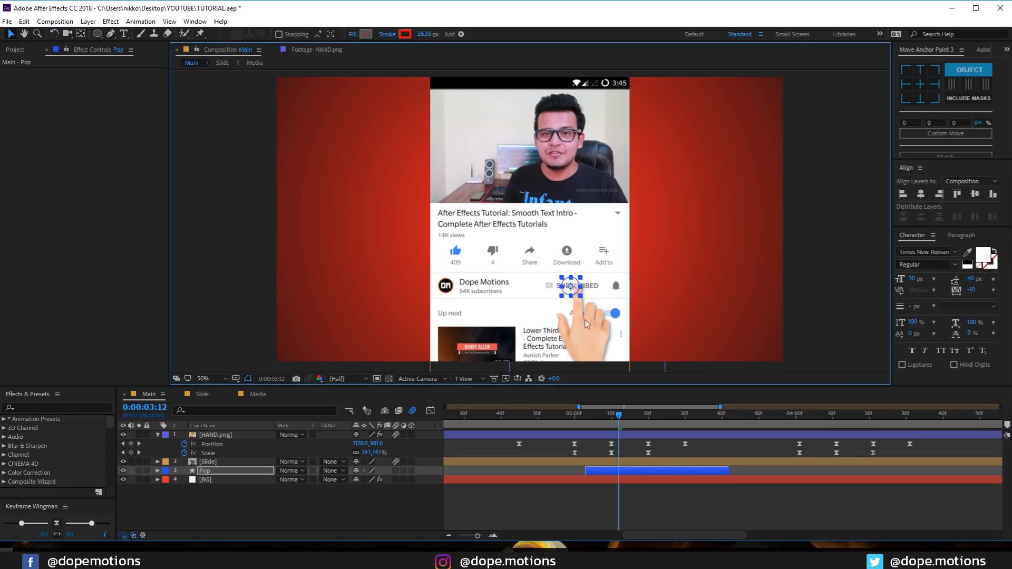
pyautogui.press('pageup')
pyautogui.press('.')
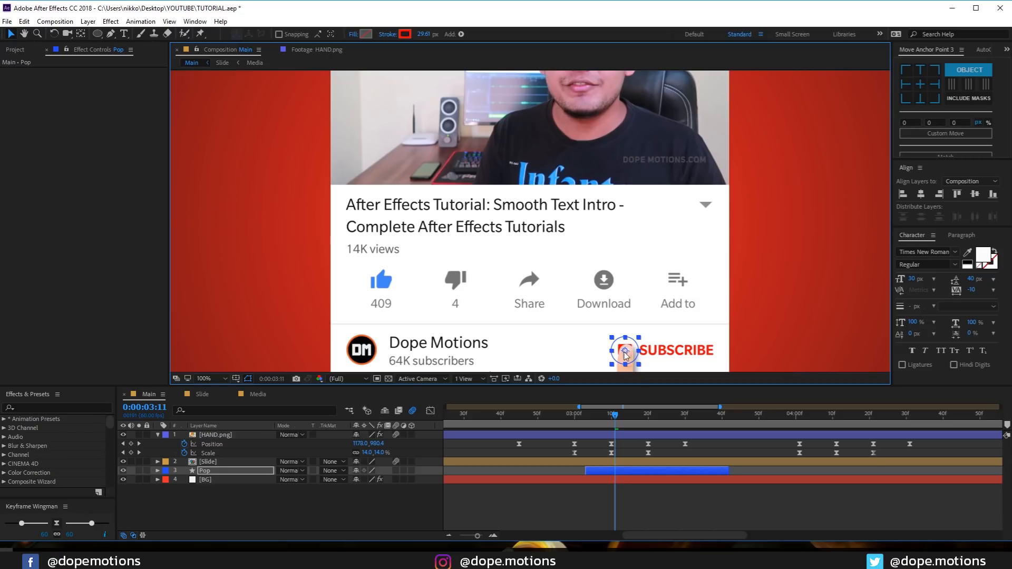
pyautogui.click(619, 422)
pyautogui.moveTo(620, 422); pyautogui.dragTo(619, 421)
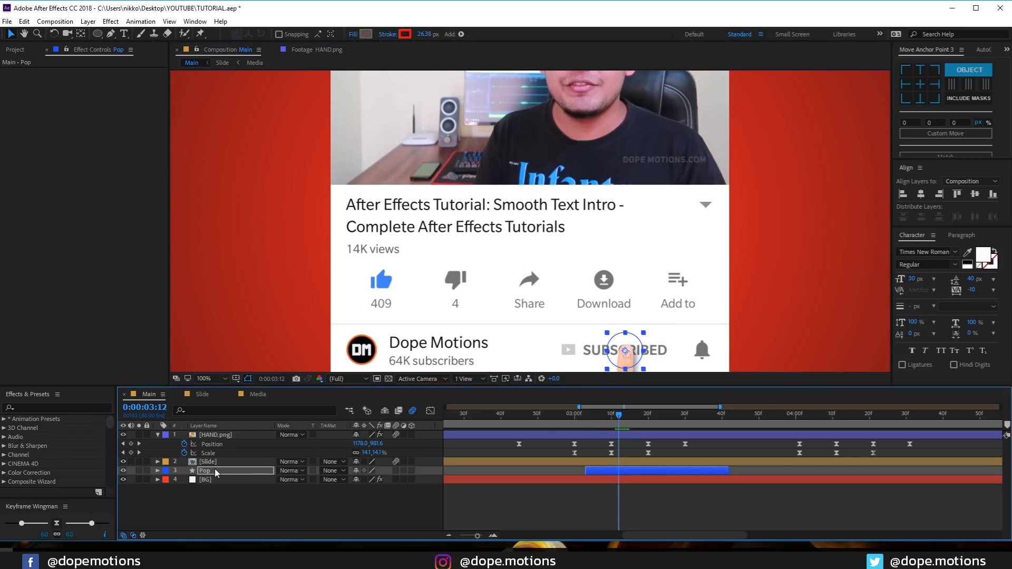
pyautogui.moveTo(214, 470); pyautogui.dragTo(220, 461)
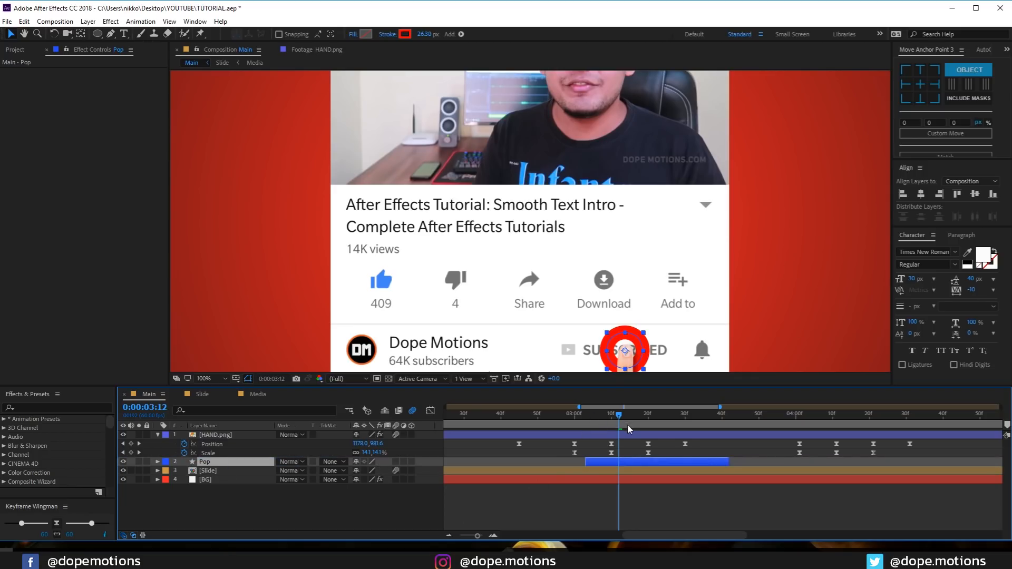
# Step: Move Pop's ending Size and Stroke Width keyframes about 11 frames earlier and shift the layer to start at 0:00:03:10
pyautogui.moveTo(617, 418)
pyautogui.mouseDown()
pyautogui.moveTo(593, 428)
pyautogui.moveTo(625, 428)
pyautogui.moveTo(611, 437)
pyautogui.mouseUp()
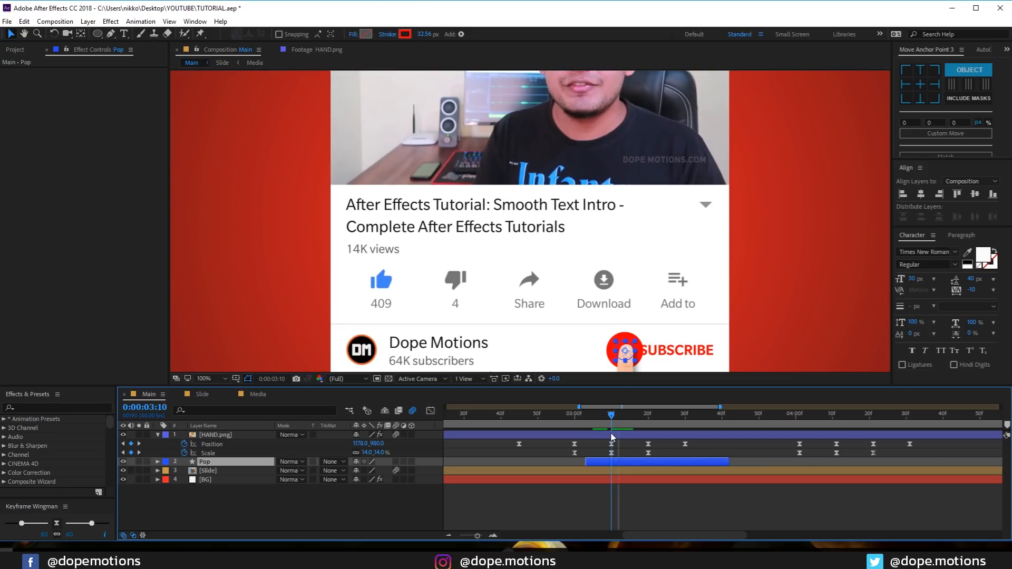
pyautogui.press('u')
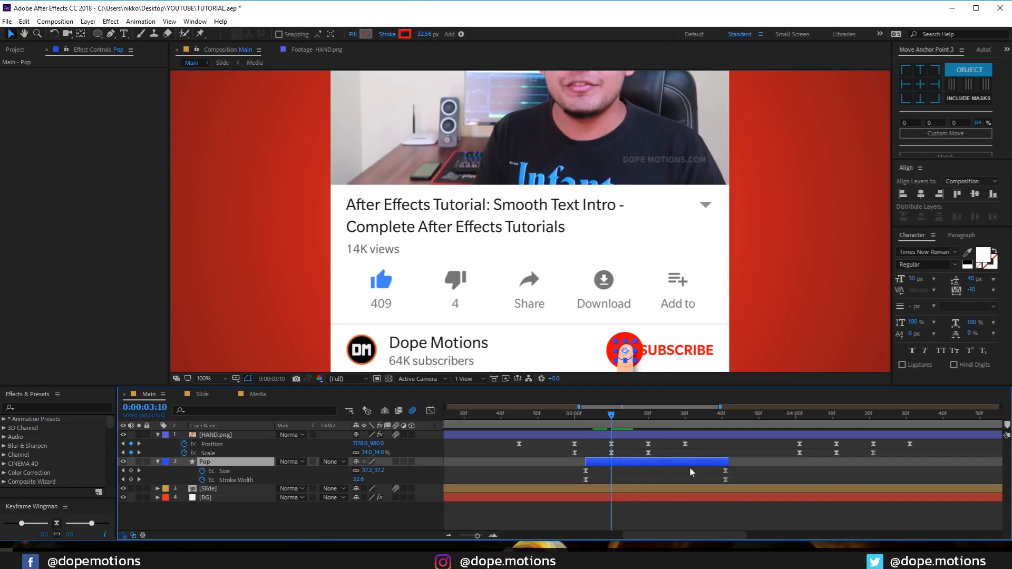
pyautogui.moveTo(701, 465)
pyautogui.mouseDown()
pyautogui.moveTo(729, 473)
pyautogui.moveTo(731, 485)
pyautogui.moveTo(685, 477)
pyautogui.mouseUp()
pyautogui.click(631, 511)
pyautogui.moveTo(611, 462); pyautogui.dragTo(637, 463)
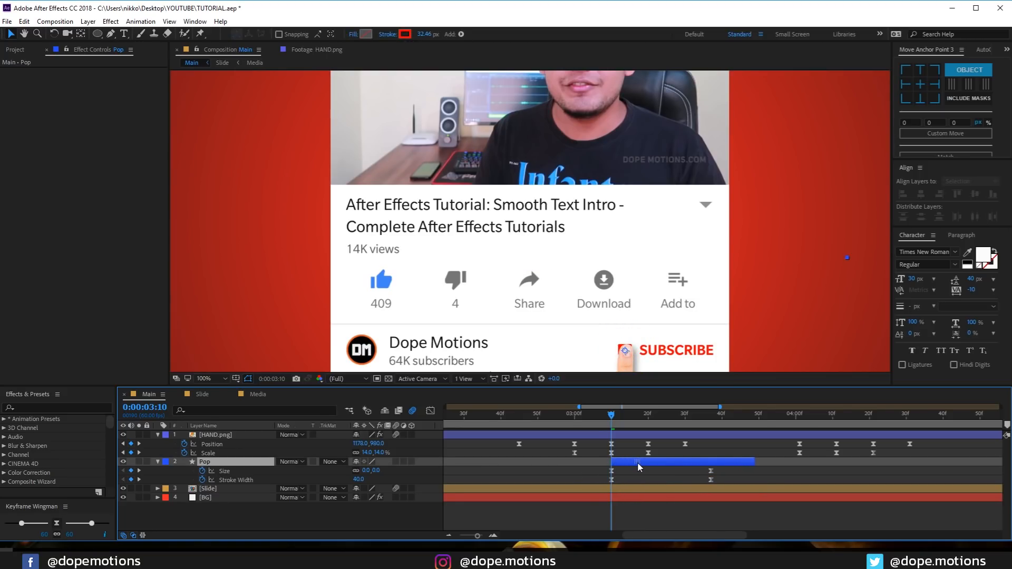
# Step: Shift the Pop layer to start at about 0:00:03:08 and preview the ring against the subscribe tap
pyautogui.click(604, 416)
pyautogui.moveTo(603, 417)
pyautogui.mouseDown()
pyautogui.moveTo(641, 421)
pyautogui.moveTo(607, 419)
pyautogui.mouseUp()
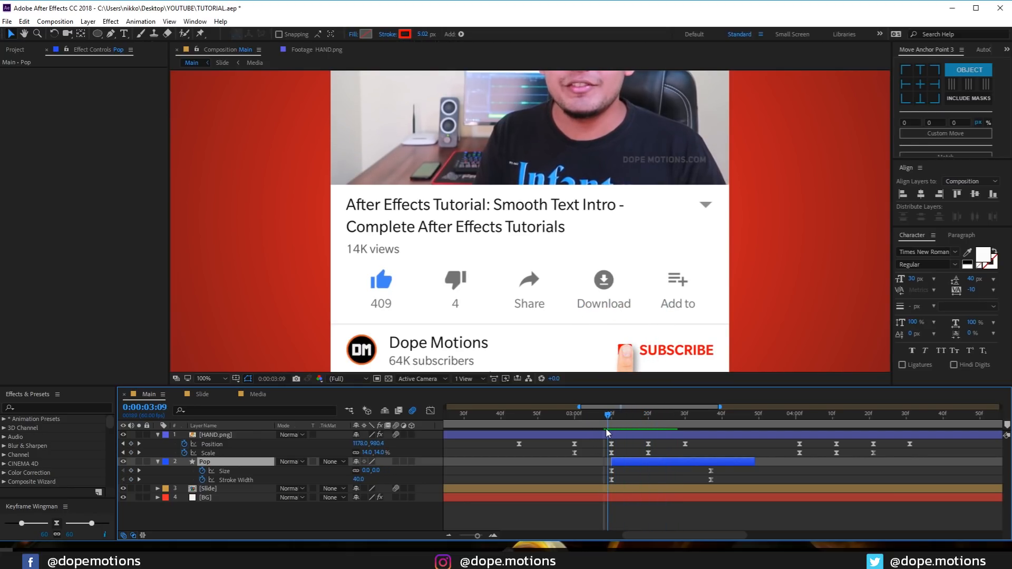
pyautogui.moveTo(619, 467); pyautogui.dragTo(612, 467)
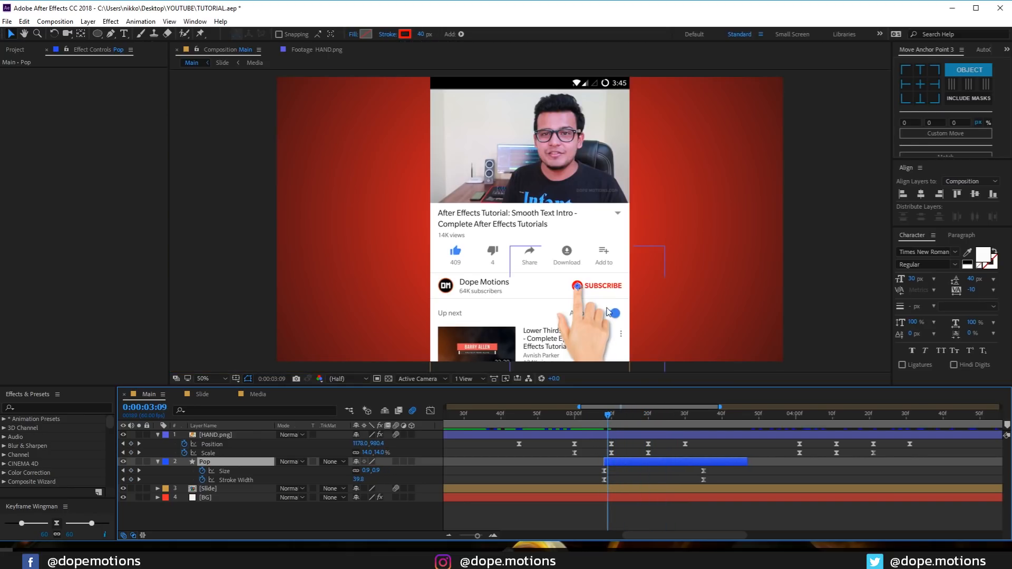
pyautogui.press(',')
pyautogui.moveTo(609, 419); pyautogui.dragTo(580, 422)
pyautogui.press('space')
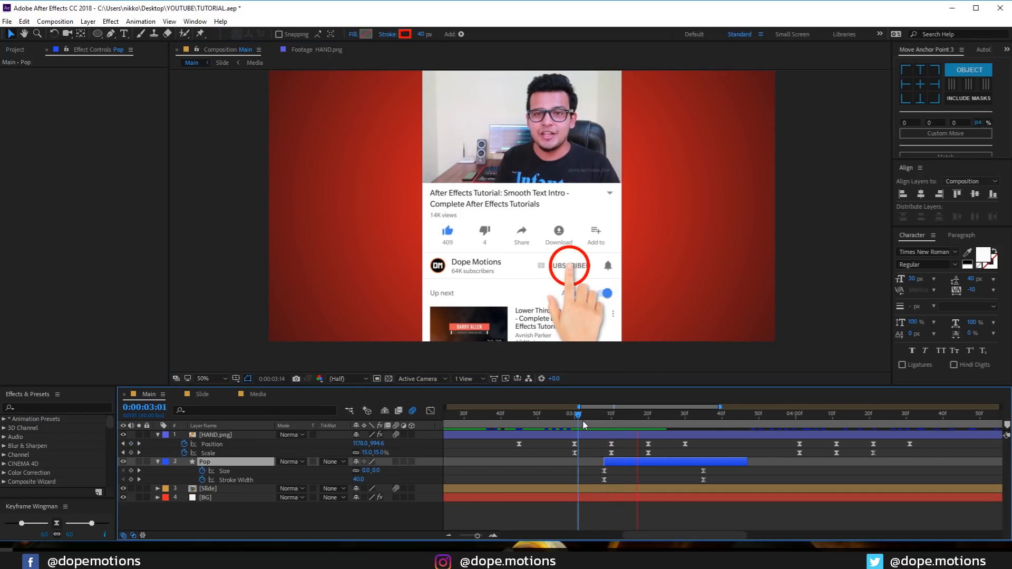
pyautogui.click(588, 423)
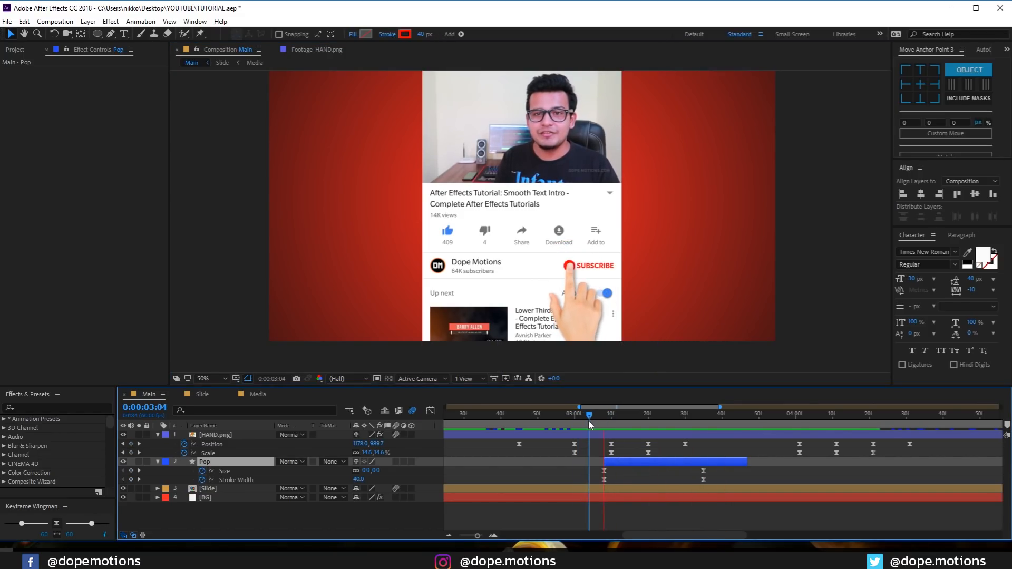
pyautogui.click(589, 424)
pyautogui.press('space')
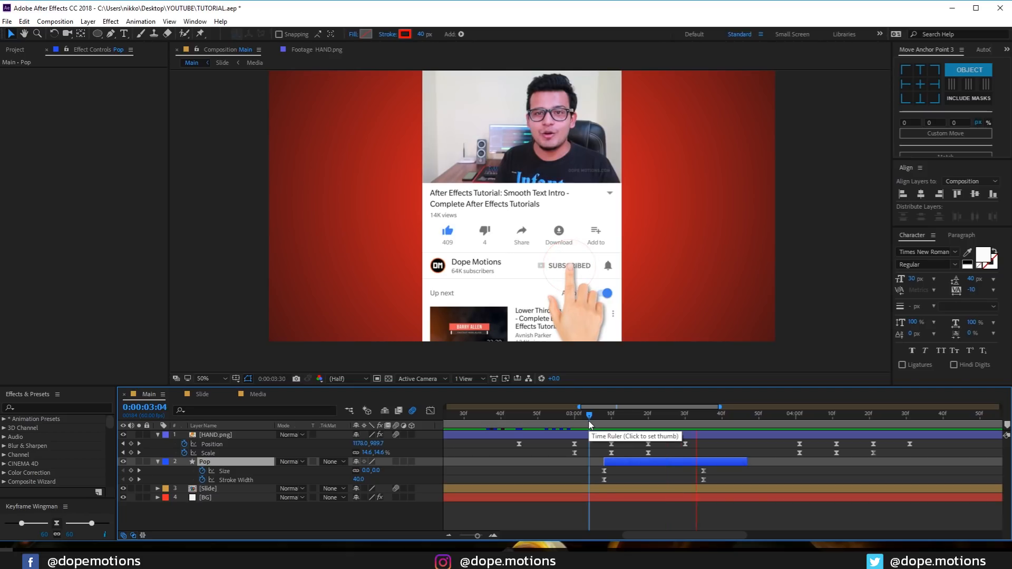
pyautogui.click(689, 422)
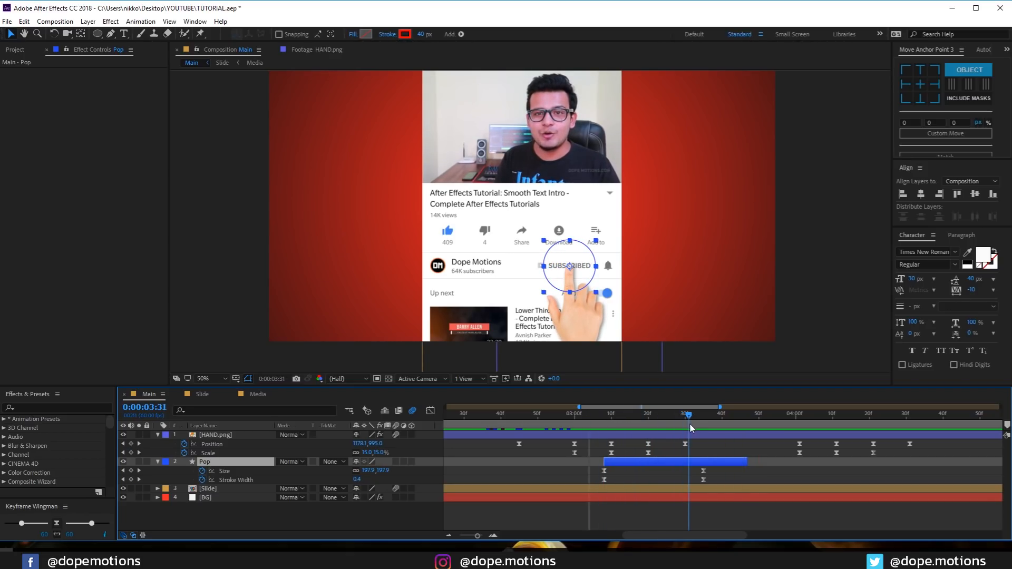
# Step: Duplicate the Pop layer, start the copy at about 0:00:04:09 and position its ring on the fingertip over the bell icon
pyautogui.hotkey('ctrl', 'd')
pyautogui.moveTo(663, 461); pyautogui.dragTo(855, 471)
pyautogui.click(836, 418)
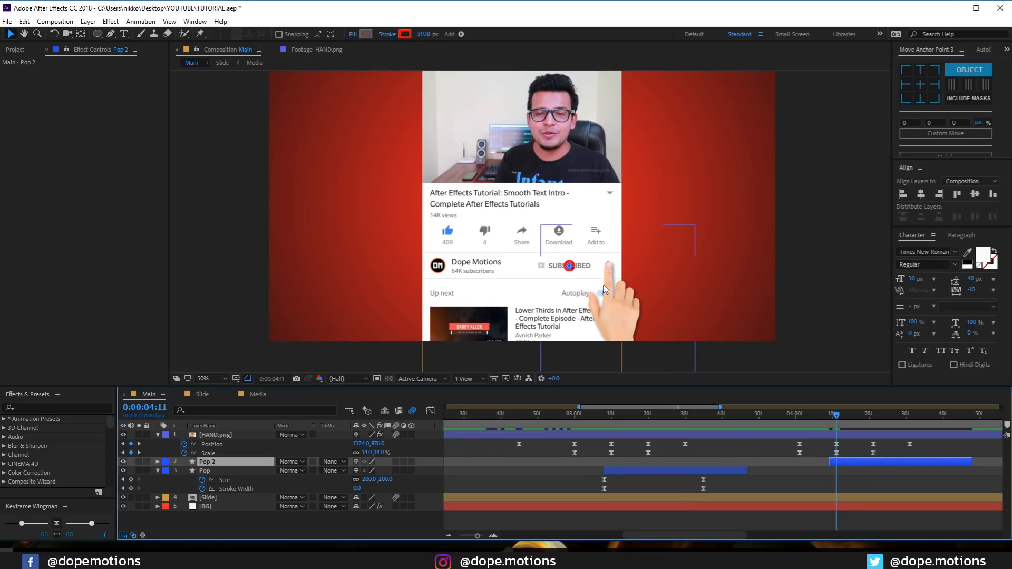
pyautogui.press('/')
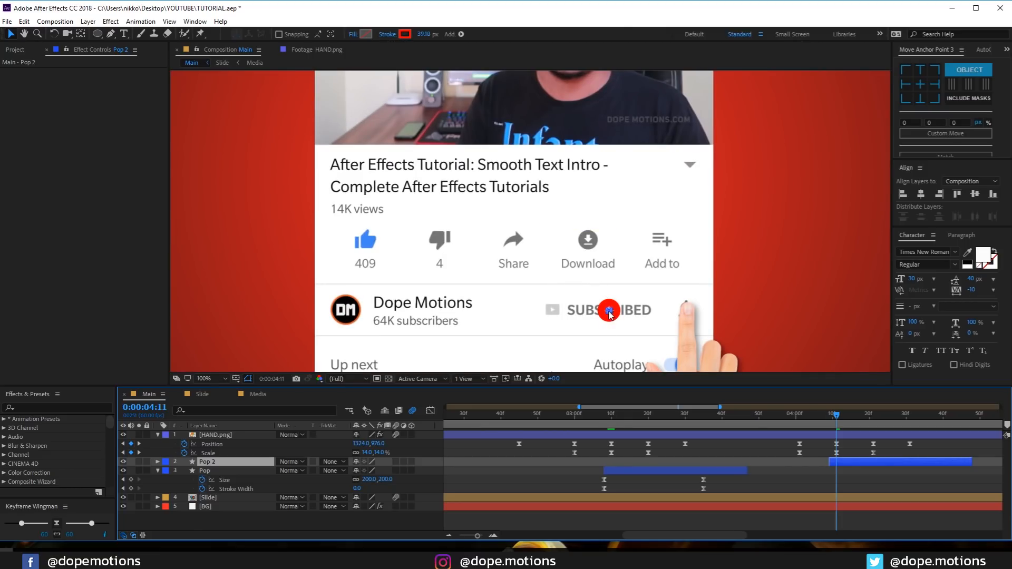
pyautogui.moveTo(609, 314); pyautogui.dragTo(687, 315)
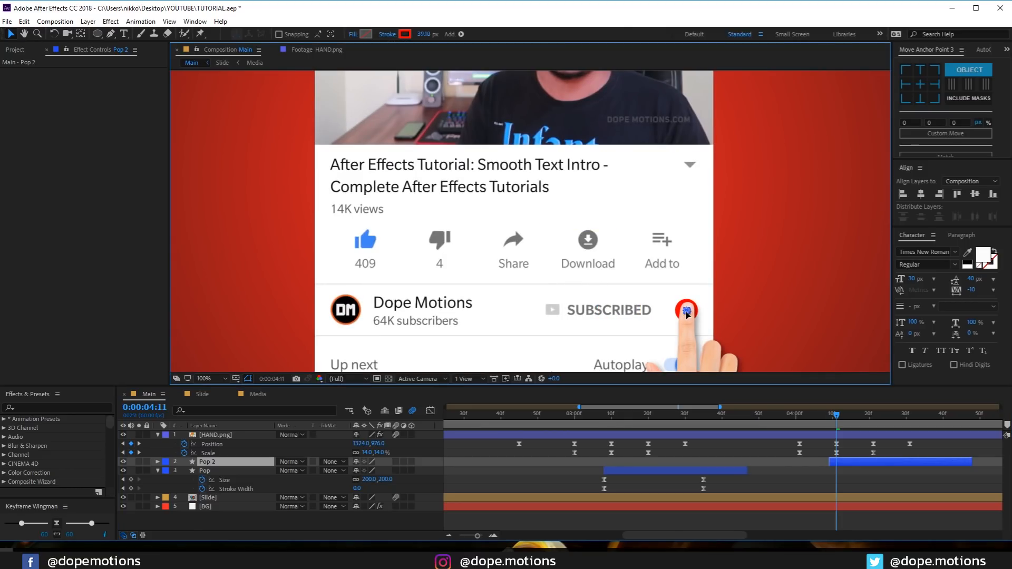
# Step: Preview the second ring at the bell tap and collapse the HAND.png and Pop layers
pyautogui.press(',')
pyautogui.press(',')
pyautogui.click(821, 416)
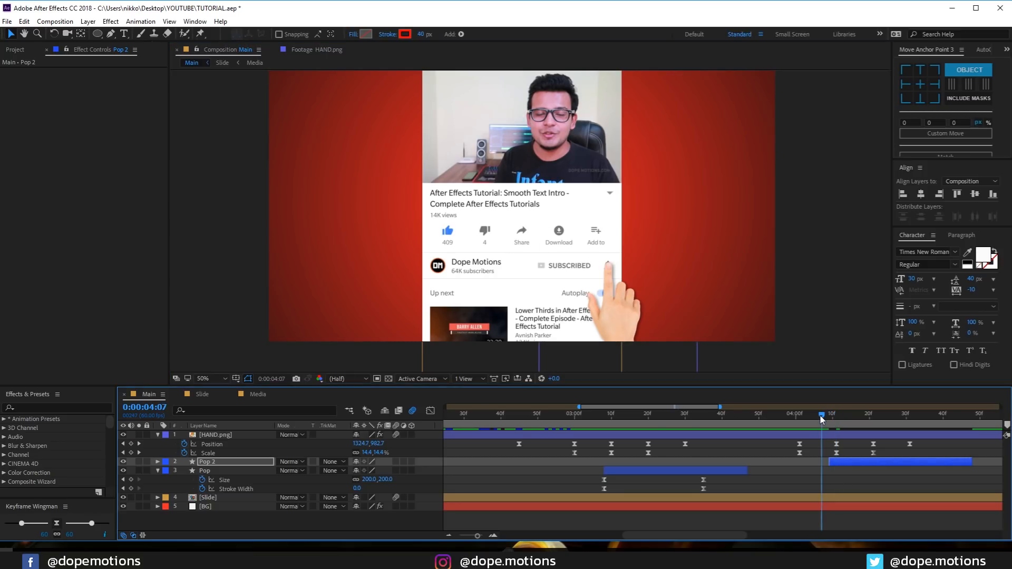
pyautogui.press('space')
pyautogui.moveTo(821, 418); pyautogui.dragTo(864, 422)
pyautogui.click(703, 519)
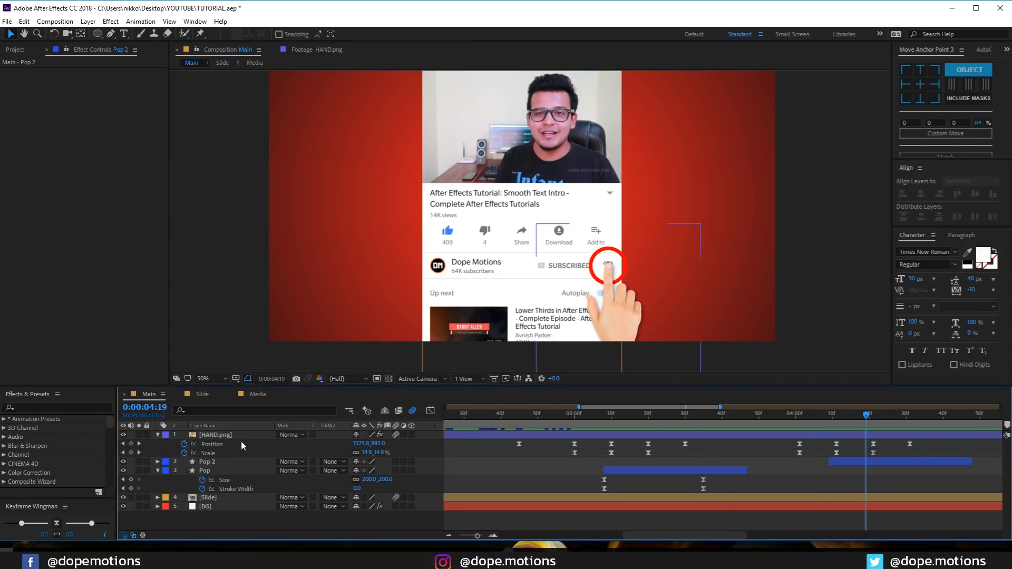
pyautogui.click(158, 434)
pyautogui.click(157, 453)
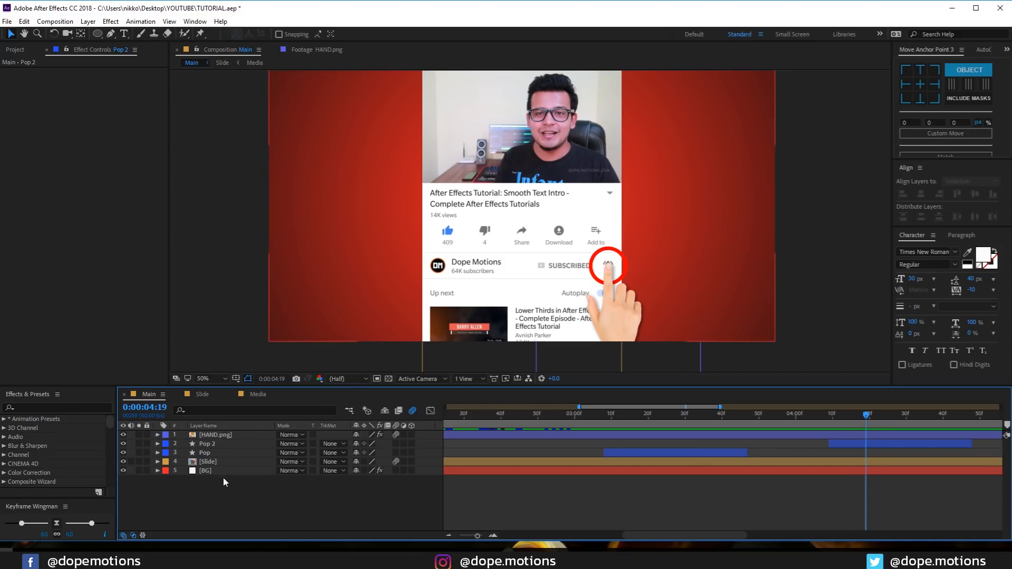
# Step: Pre-compose the HAND.png, Pop 2, Pop and Slide layers into a new composition named Animation
pyautogui.press(',')
pyautogui.click(223, 462)
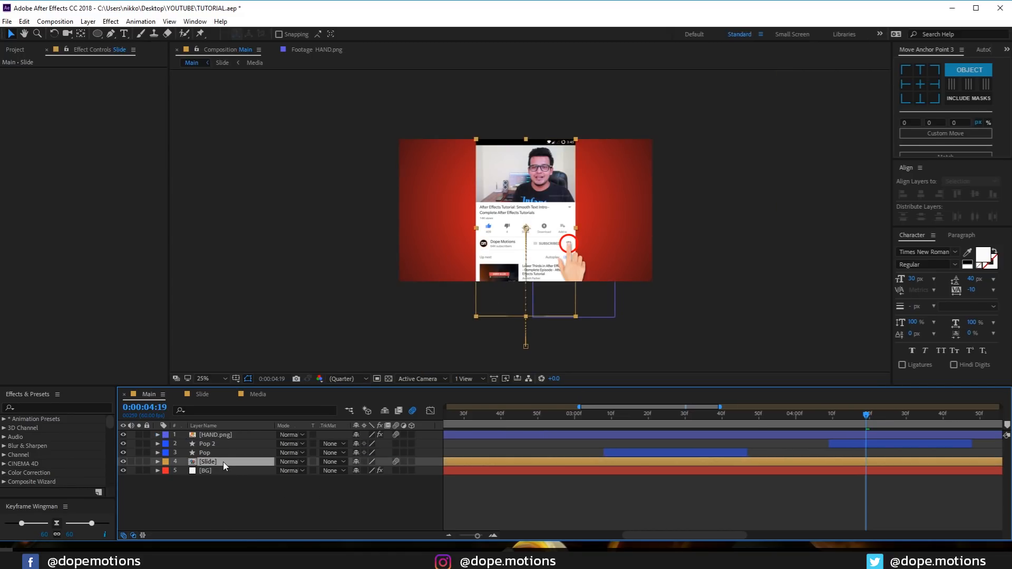
pyautogui.keyDown('shift'); pyautogui.click(213, 434); pyautogui.keyUp('shift')
pyautogui.hotkey('ctrl', 'shift', 'c')
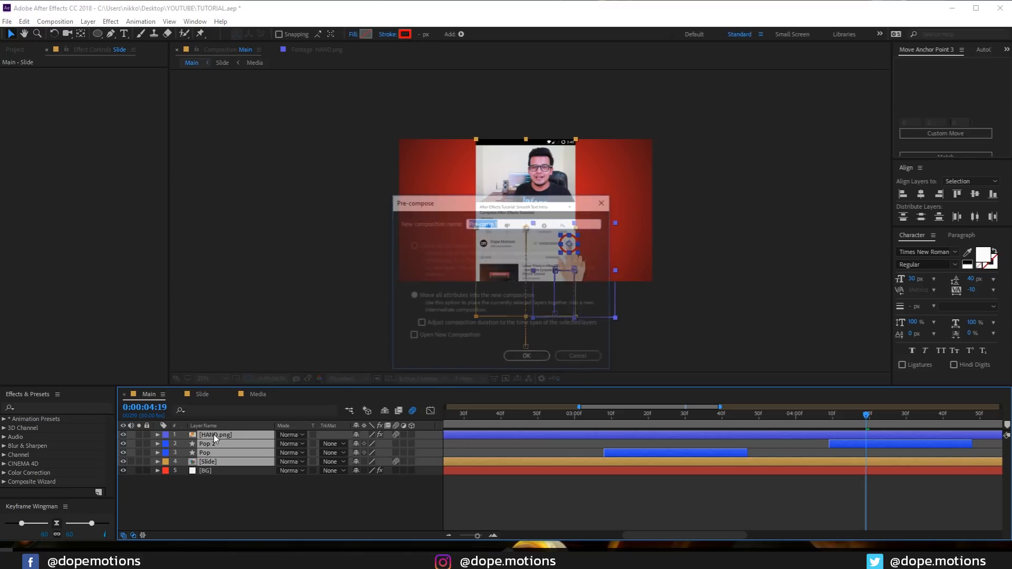
pyautogui.write('Animation')
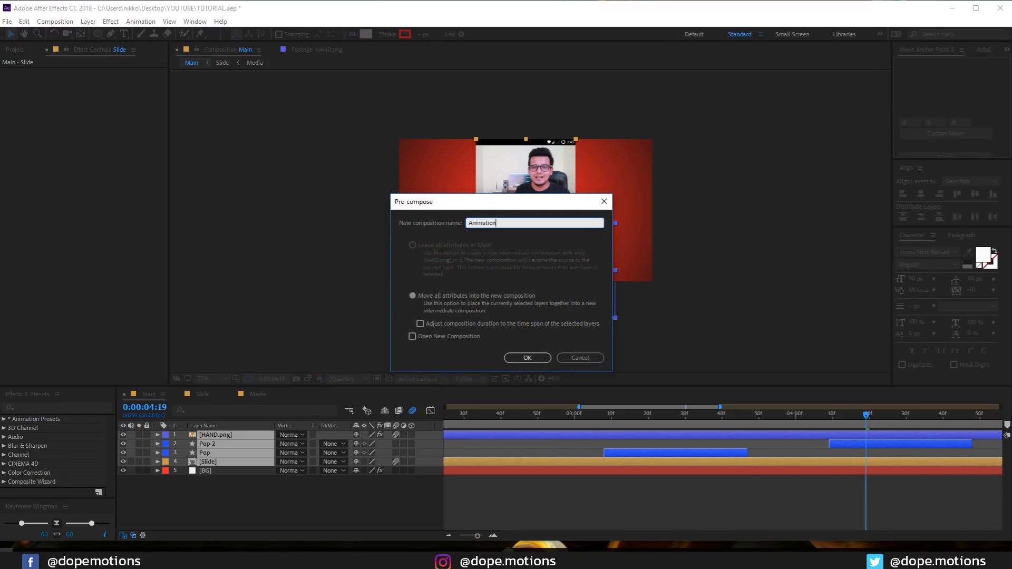
pyautogui.press('Return')
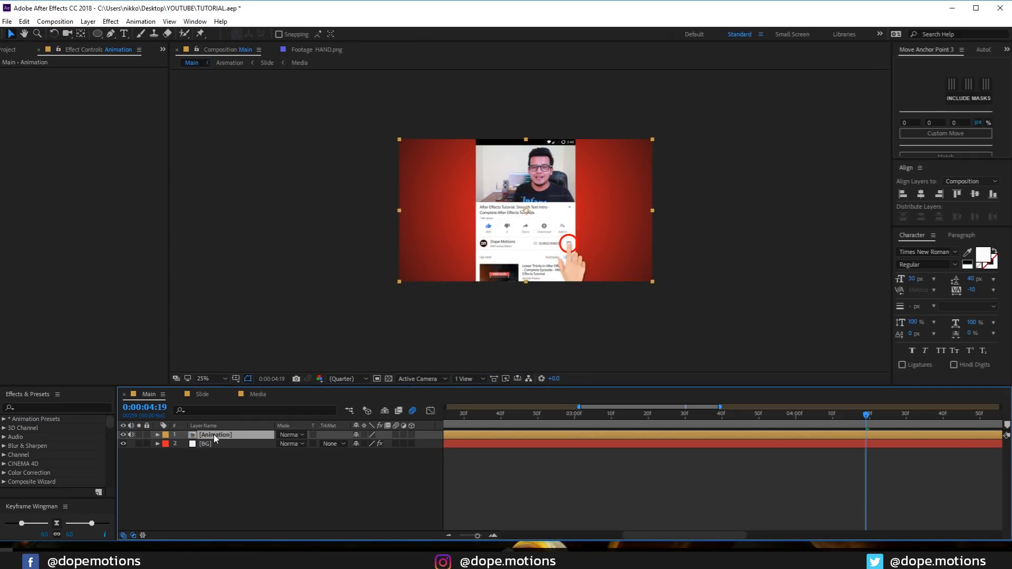
# Step: Apply a Drop Shadow to the Animation layer with direction 191°, distance 23 and softness 249
pyautogui.hotkey('ctrl', 'space')
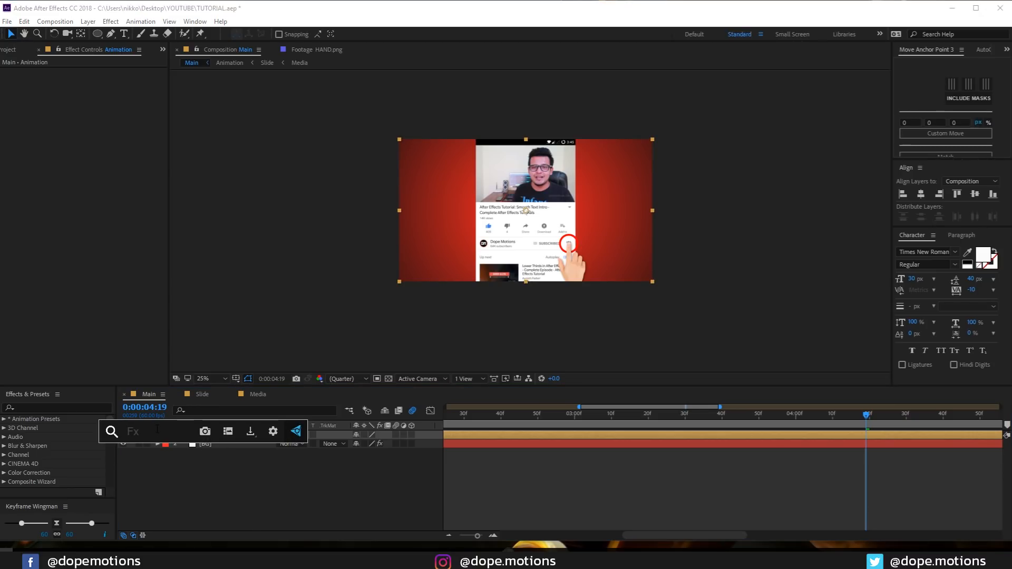
pyautogui.write('dro')
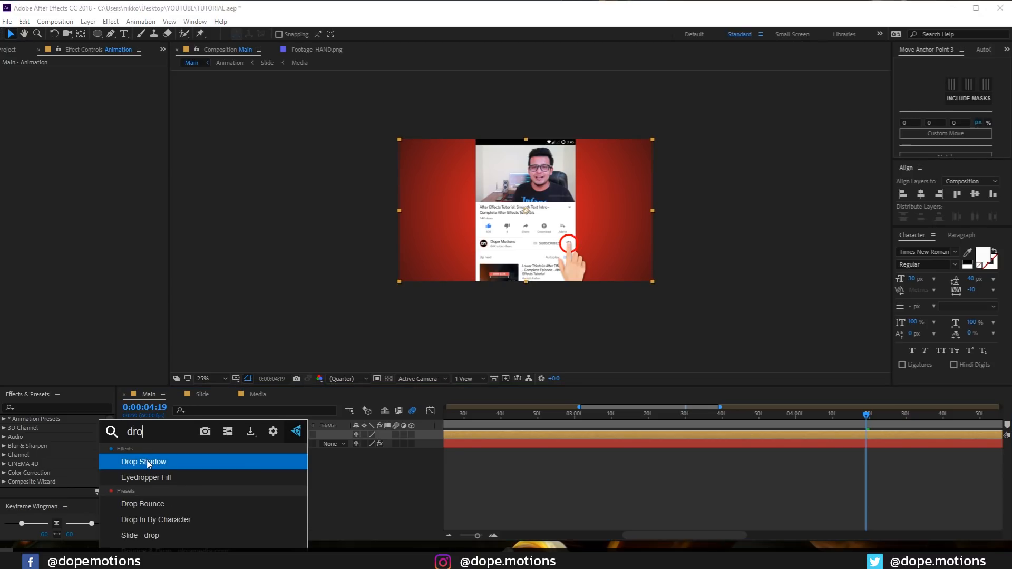
pyautogui.click(148, 462)
pyautogui.scroll(1, 548, 239)
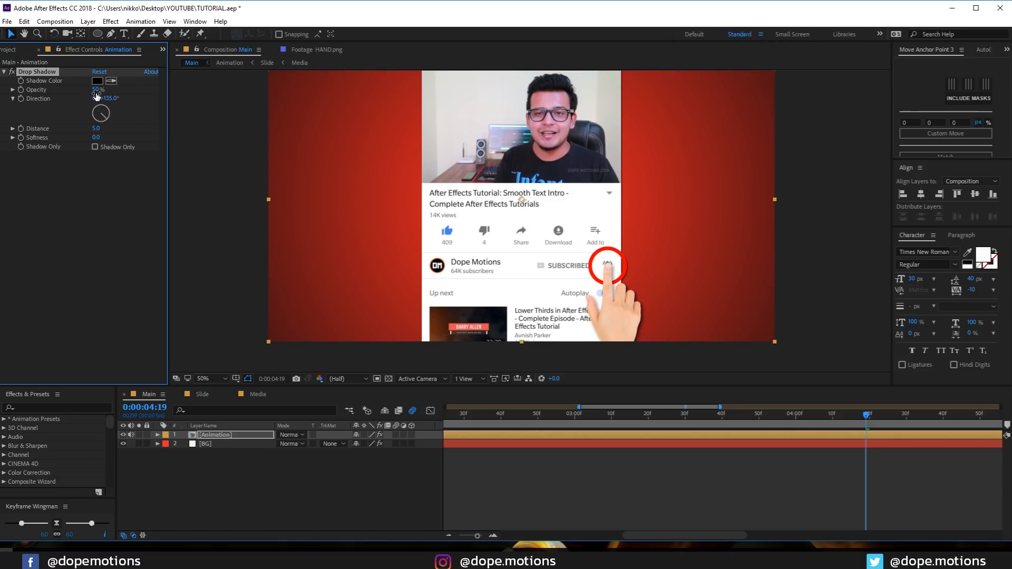
pyautogui.moveTo(121, 134); pyautogui.dragTo(240, 146)
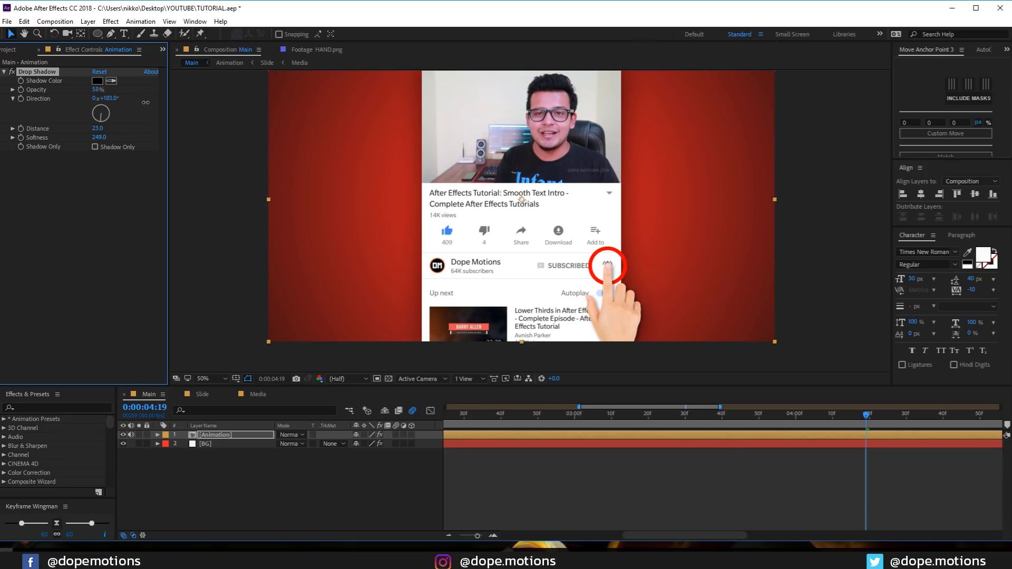
# Step: Preview the whole Main composition from the start to check the shadow and tap animation
pyautogui.click(469, 411)
pyautogui.press('space')
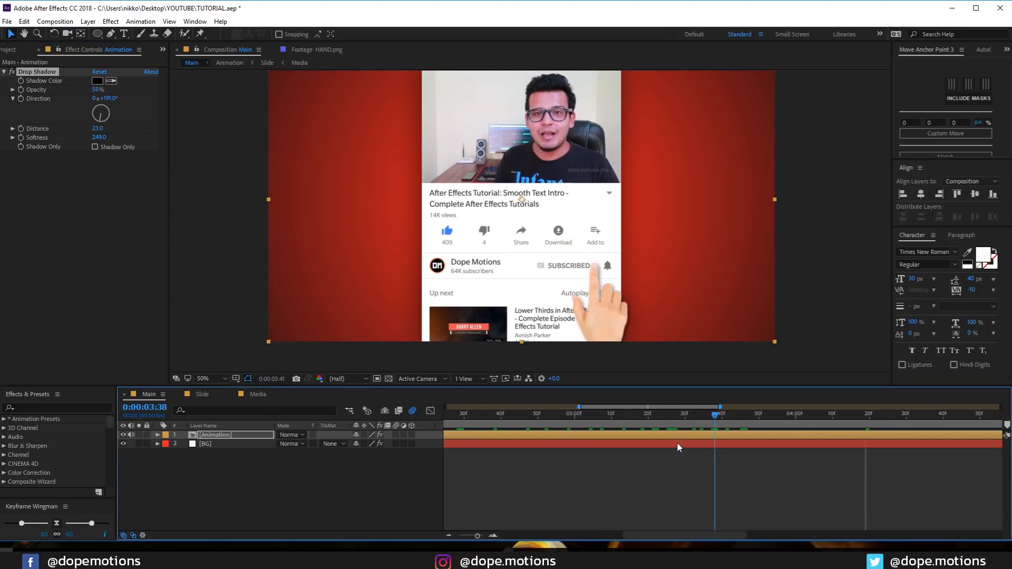
pyautogui.moveTo(677, 443); pyautogui.dragTo(391, 445)
pyautogui.press(';')
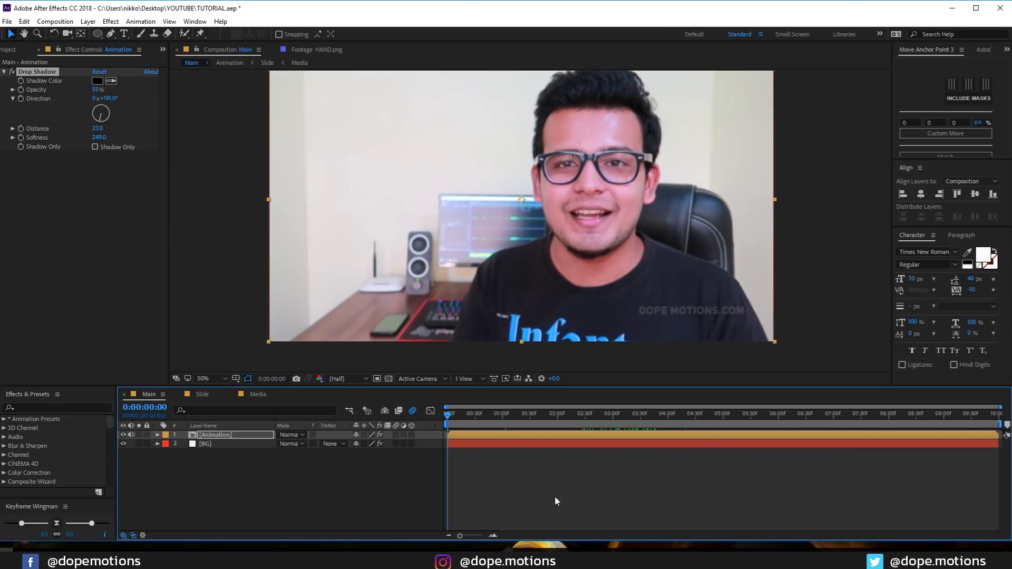
pyautogui.press('space')
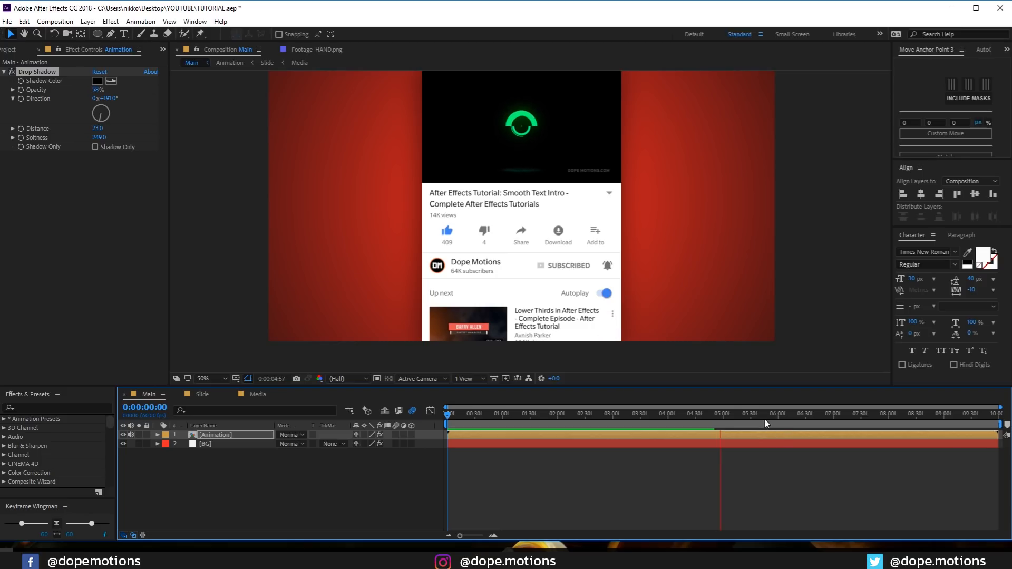
# Step: Inside the Animation composition, copy all of the Slide layer's Position and Scale keyframes and paste them at 0:00:05:00
pyautogui.moveTo(753, 416); pyautogui.dragTo(723, 432)
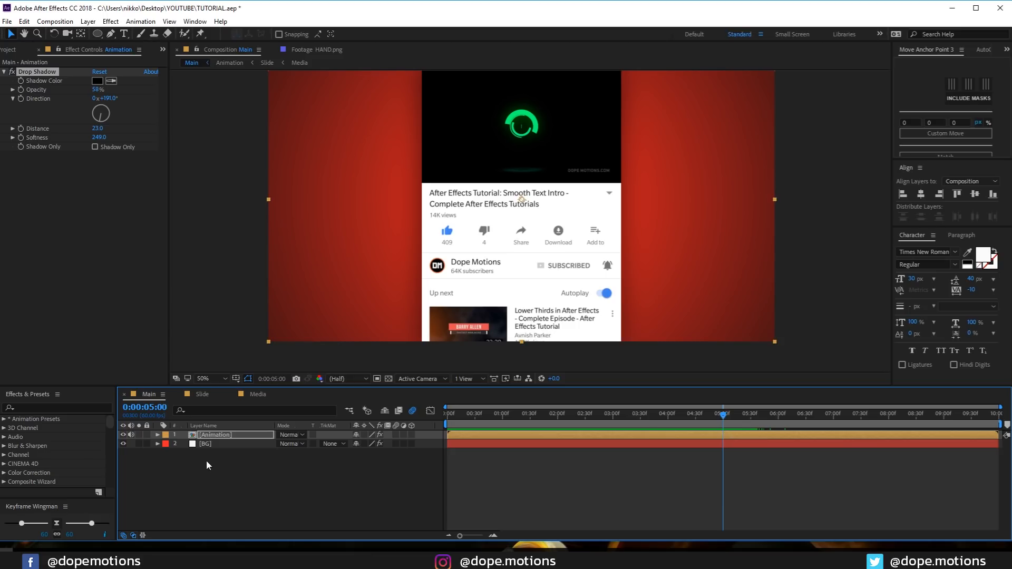
pyautogui.click(224, 436)
pyautogui.doubleClick(223, 436)
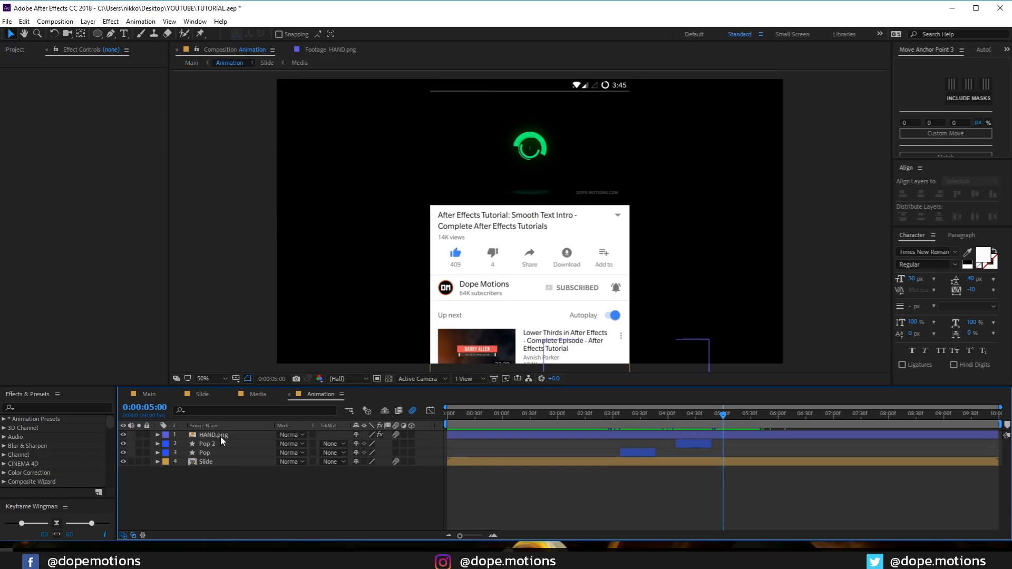
pyautogui.click(220, 436)
pyautogui.click(211, 462)
pyautogui.press('u')
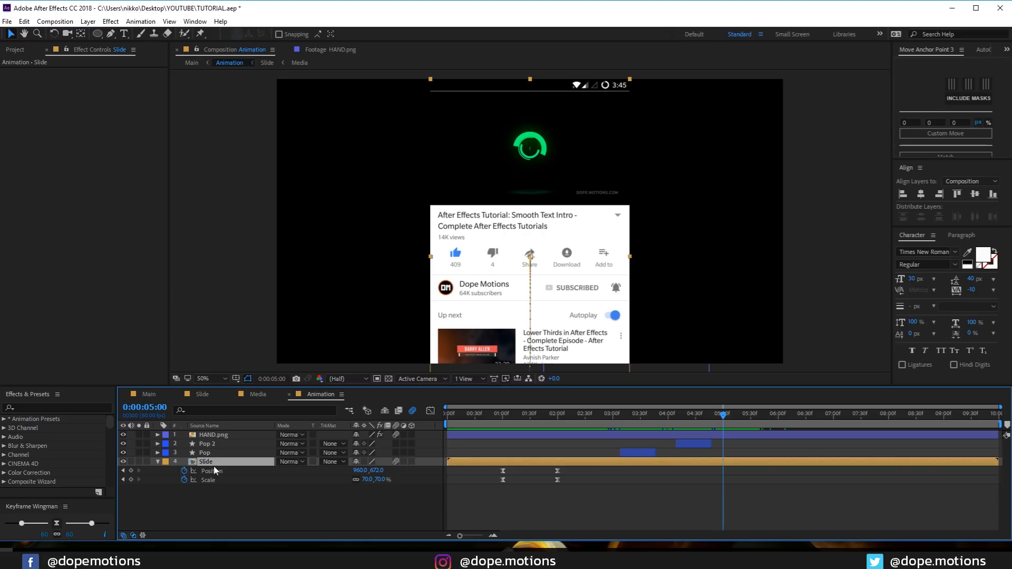
pyautogui.moveTo(493, 478); pyautogui.dragTo(626, 495)
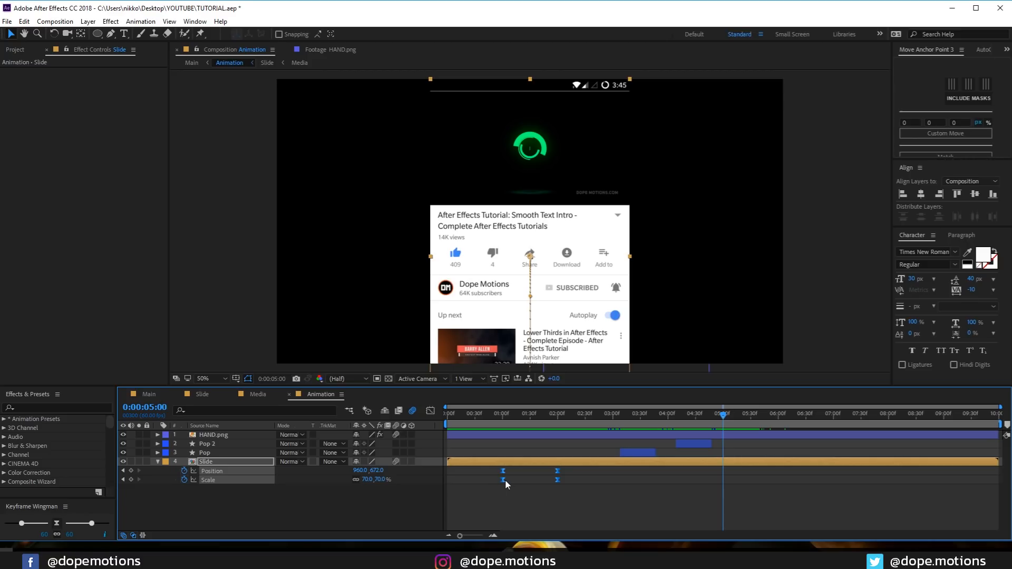
pyautogui.hotkey('ctrl', 'c')
pyautogui.hotkey('ctrl', 'v')
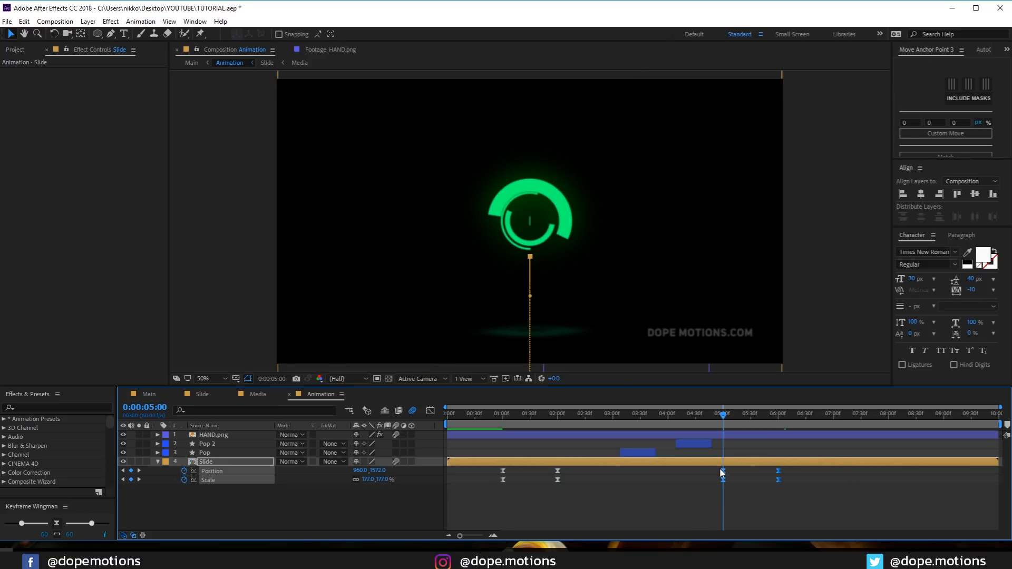
# Step: Time-reverse the pasted Slide keyframes and scrub through the return to full screen
pyautogui.rightClick(722, 471)
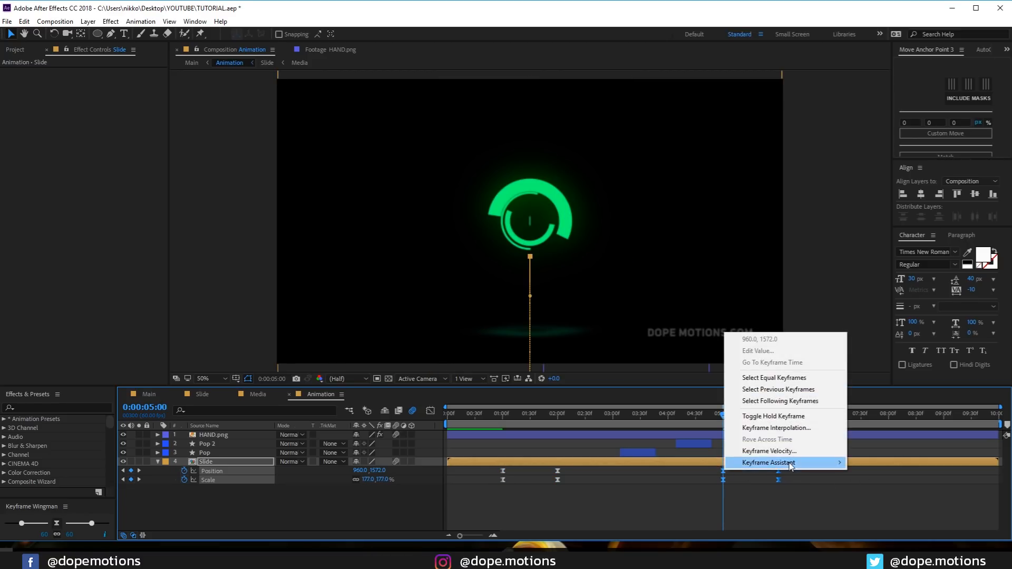
pyautogui.moveTo(794, 464)
pyautogui.click(875, 462)
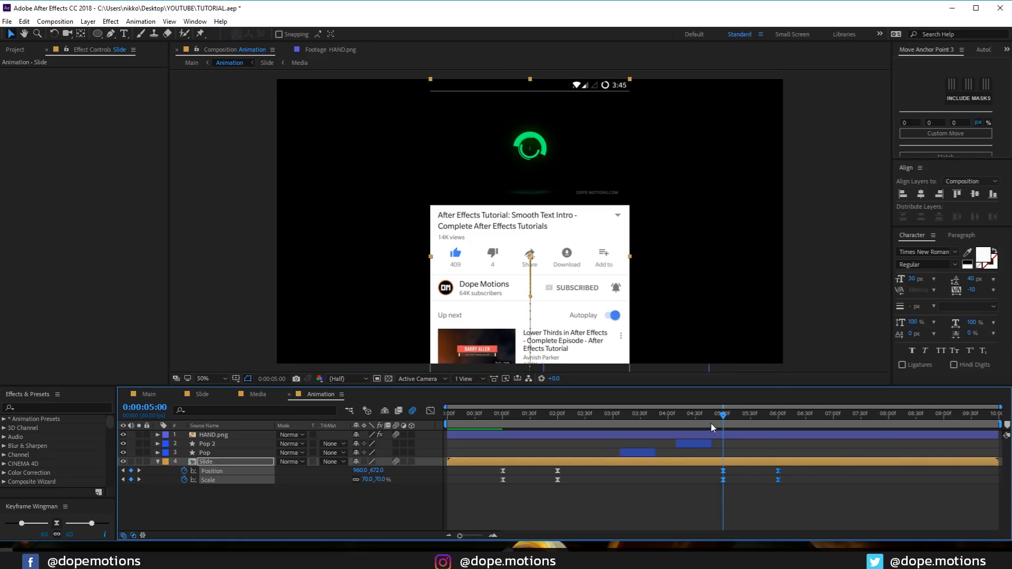
pyautogui.moveTo(723, 416); pyautogui.dragTo(794, 423)
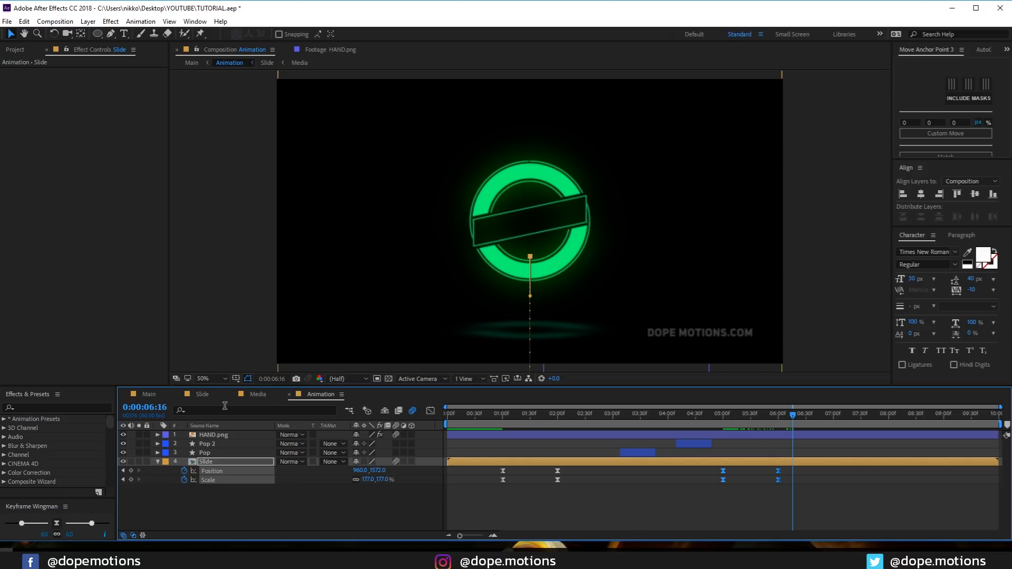
# Step: Return to the Main composition, end the work area at about 7.8 seconds and scrub through the closing zoom
pyautogui.click(149, 394)
pyautogui.click(807, 415)
pyautogui.moveTo(808, 415); pyautogui.dragTo(874, 427)
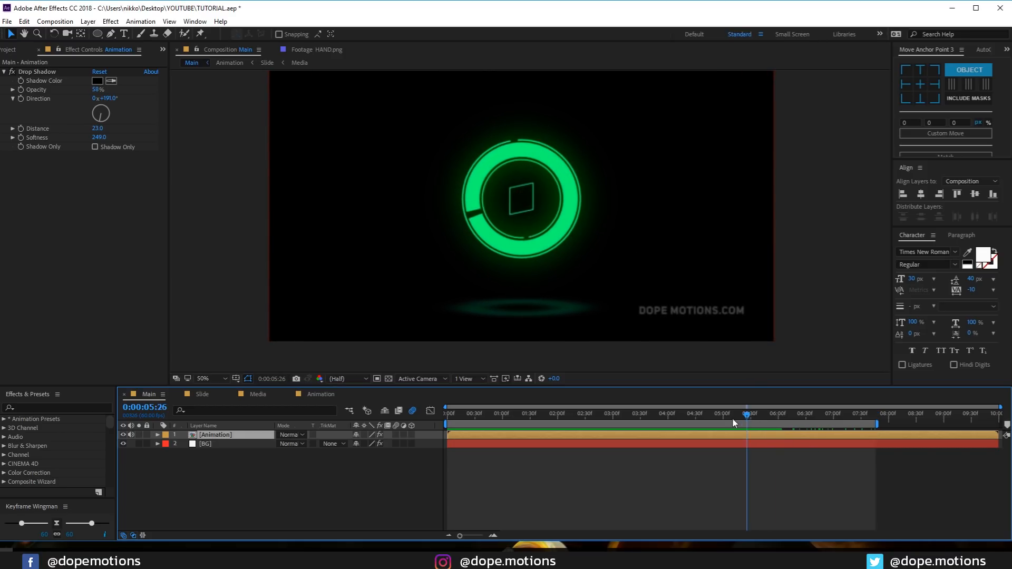
pyautogui.click(600, 416)
pyautogui.moveTo(592, 425); pyautogui.dragTo(781, 425)
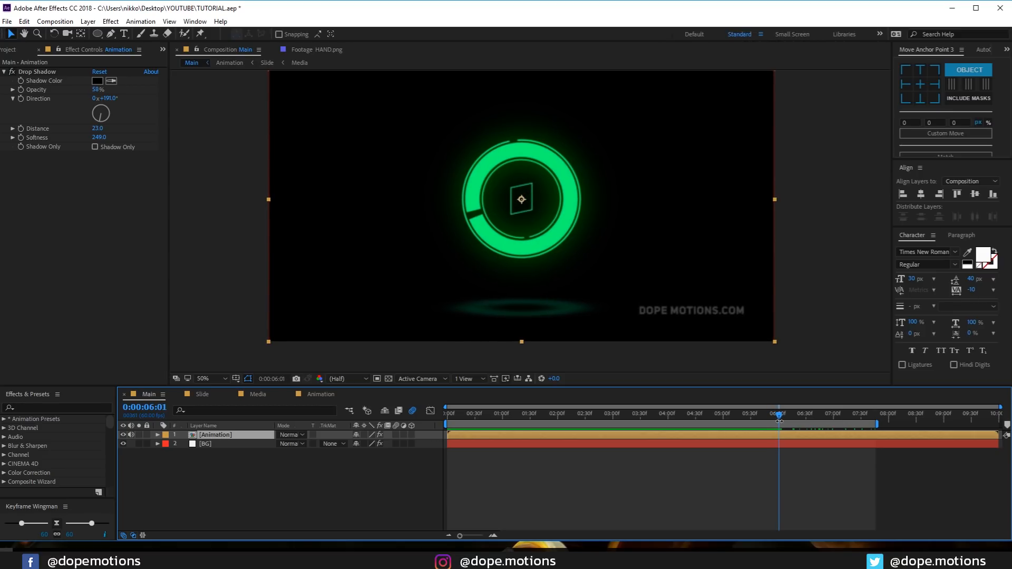